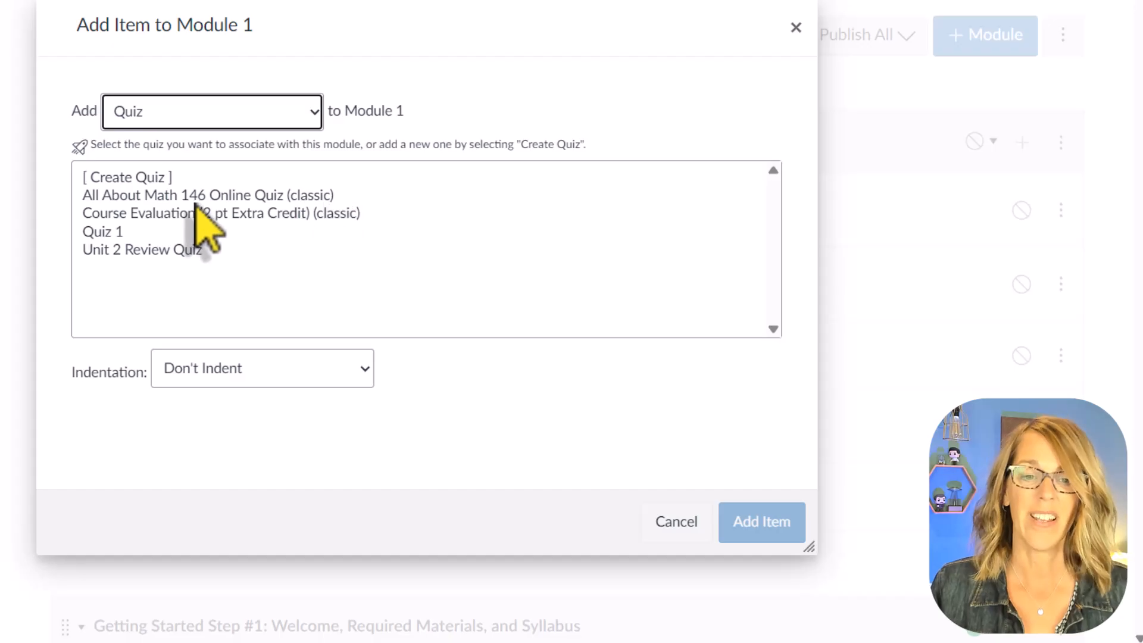
Create a New Quizzes quiz named "Review Unit 1 Quiz" in the Imported Assignments group and add it to Module 1
left_click(171, 179)
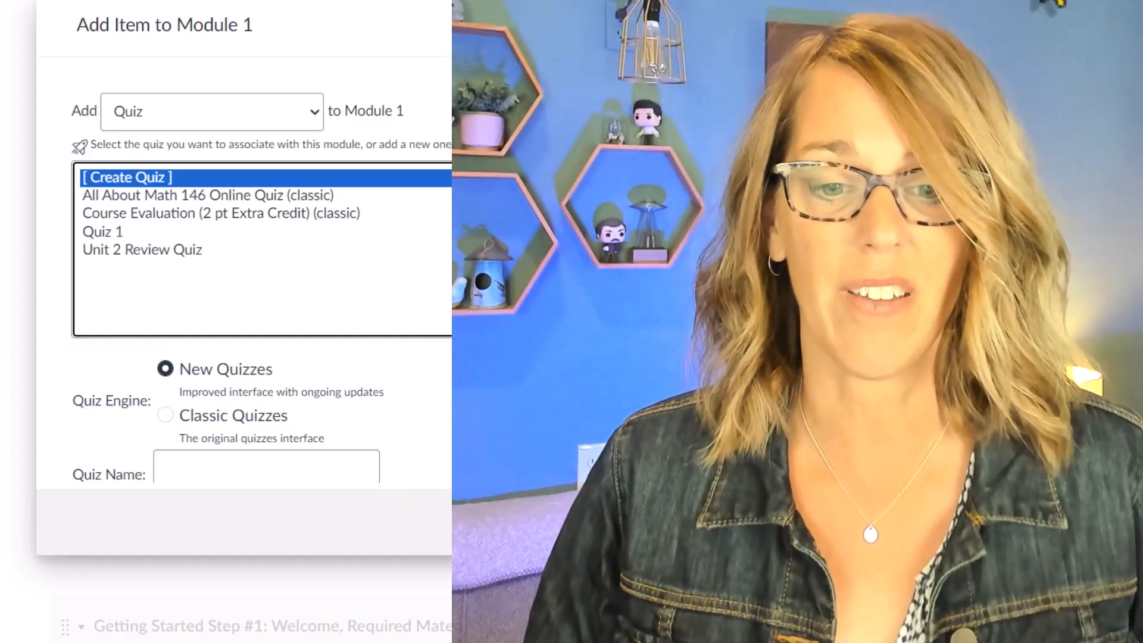
scroll(510, 383, "down", 3)
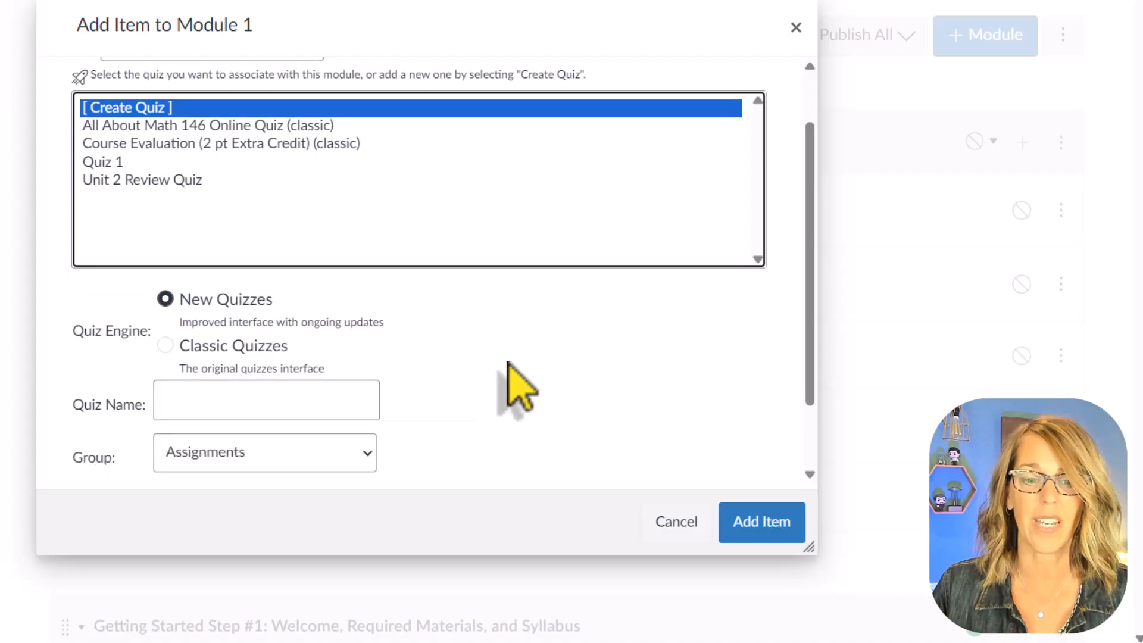
left_click(220, 369)
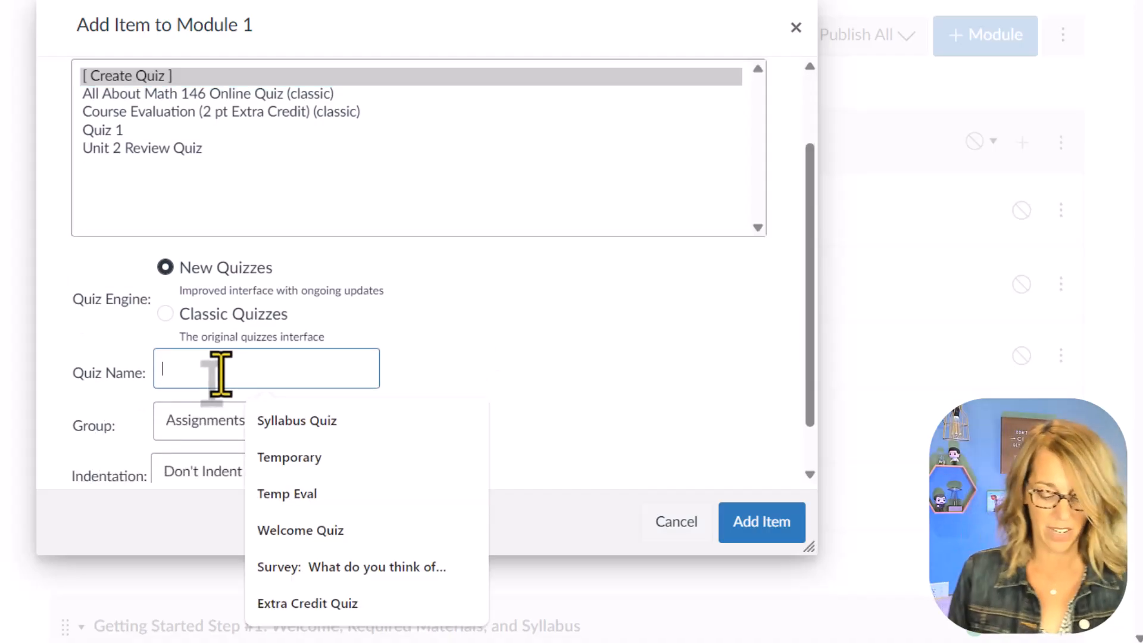
type("Review Unit 1 Quiz")
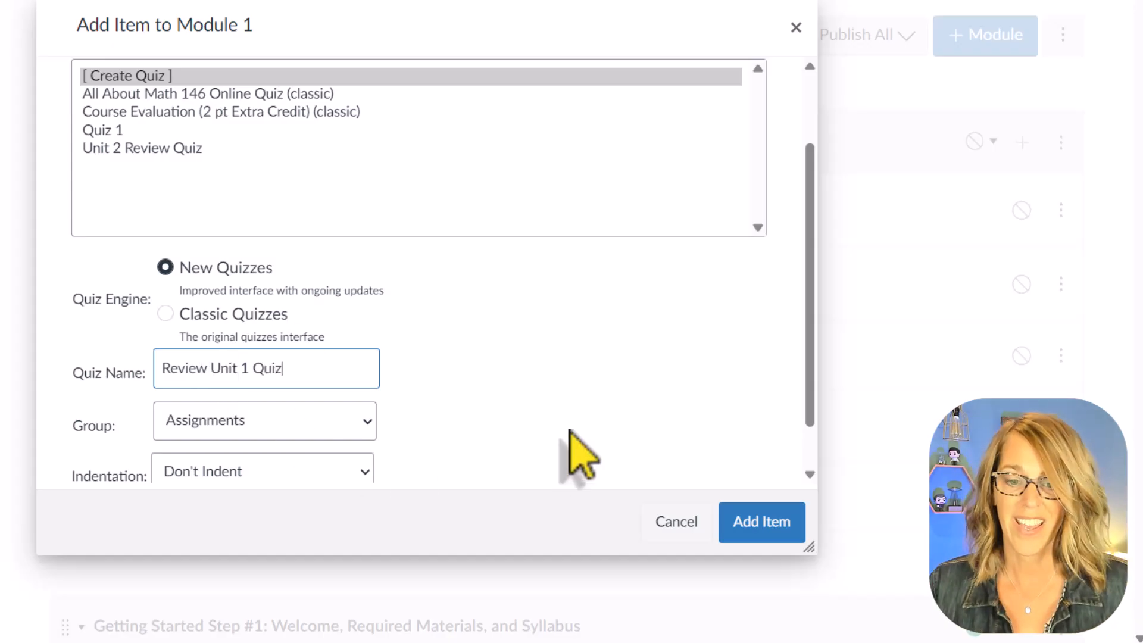
scroll(535, 441, "down", 2)
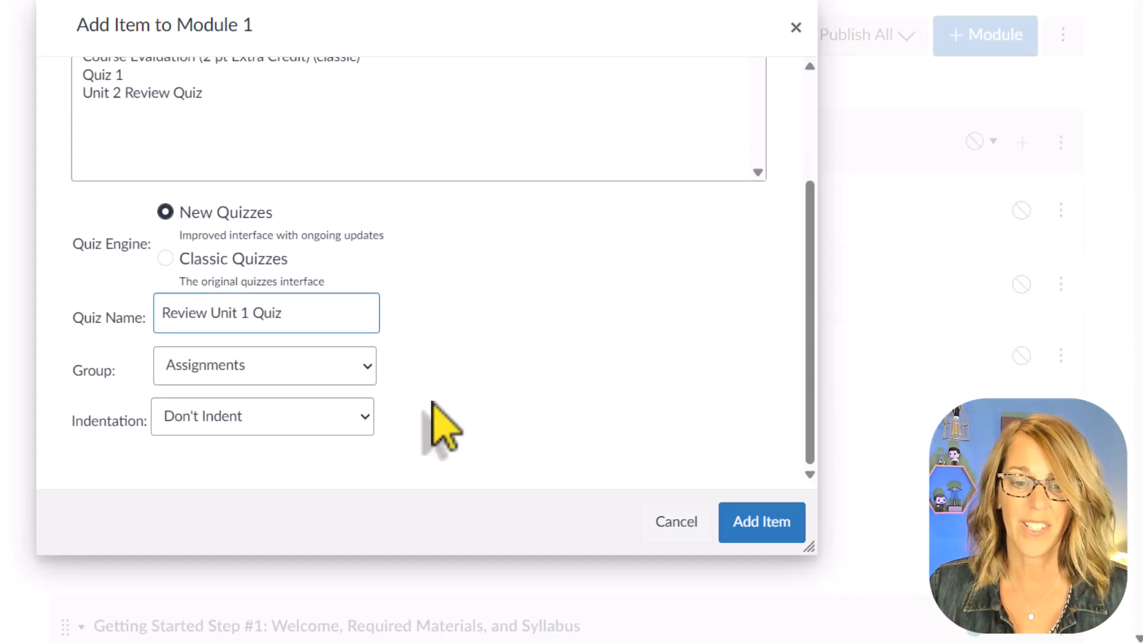
left_click(368, 370)
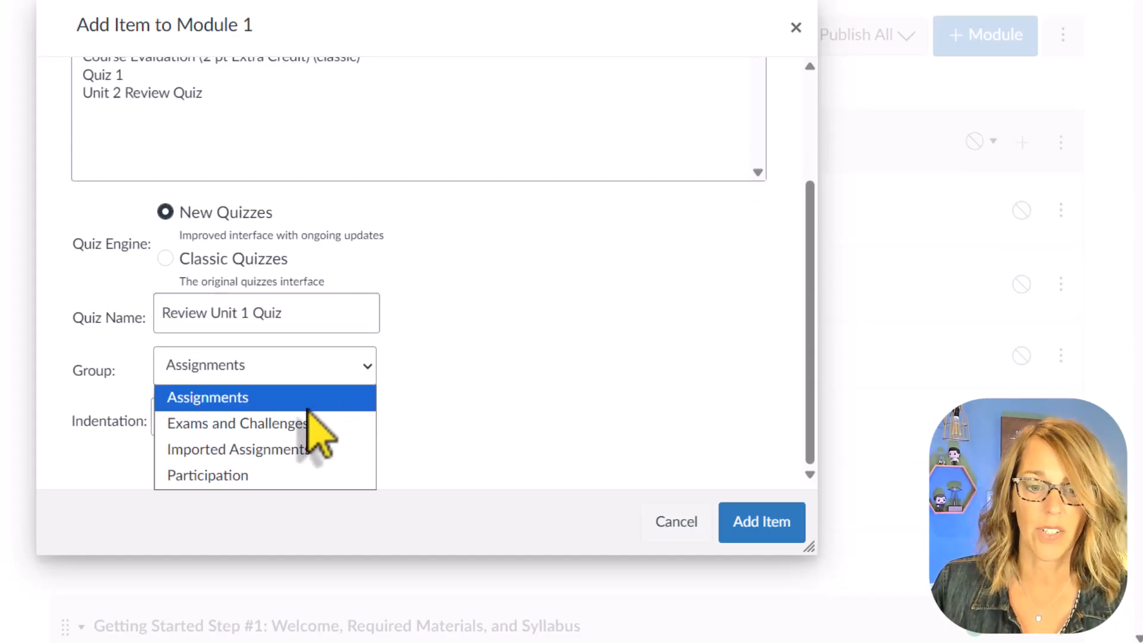
left_click(301, 471)
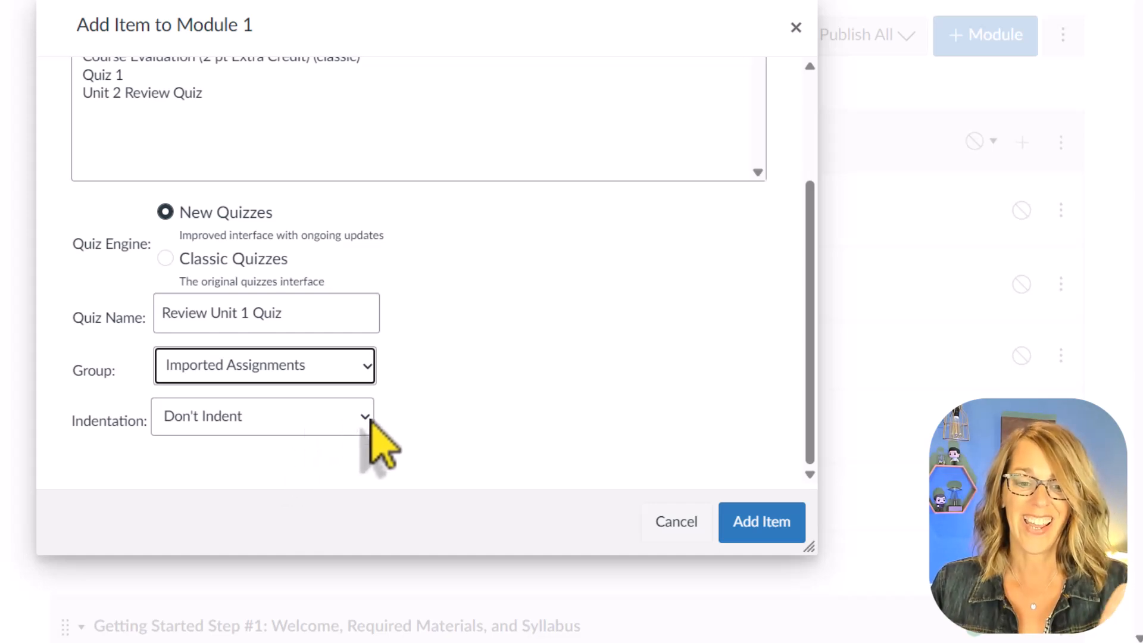
left_click(762, 527)
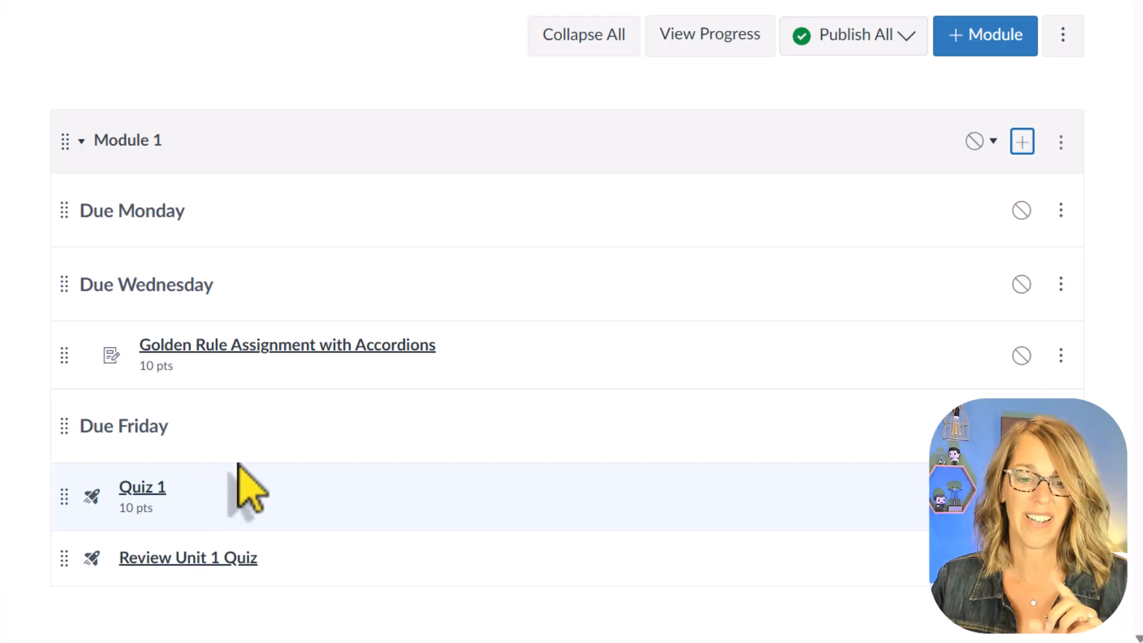
Open Review Unit 1 Quiz from Module 1 and set its points to 5
scroll(373, 525, "down", 2)
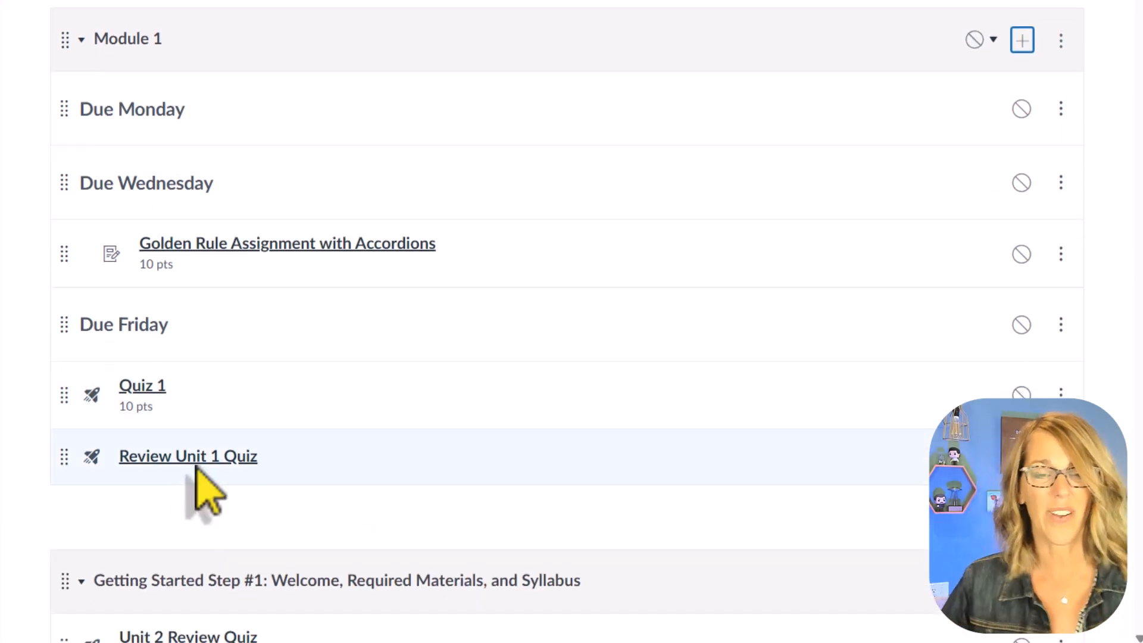
left_click(204, 459)
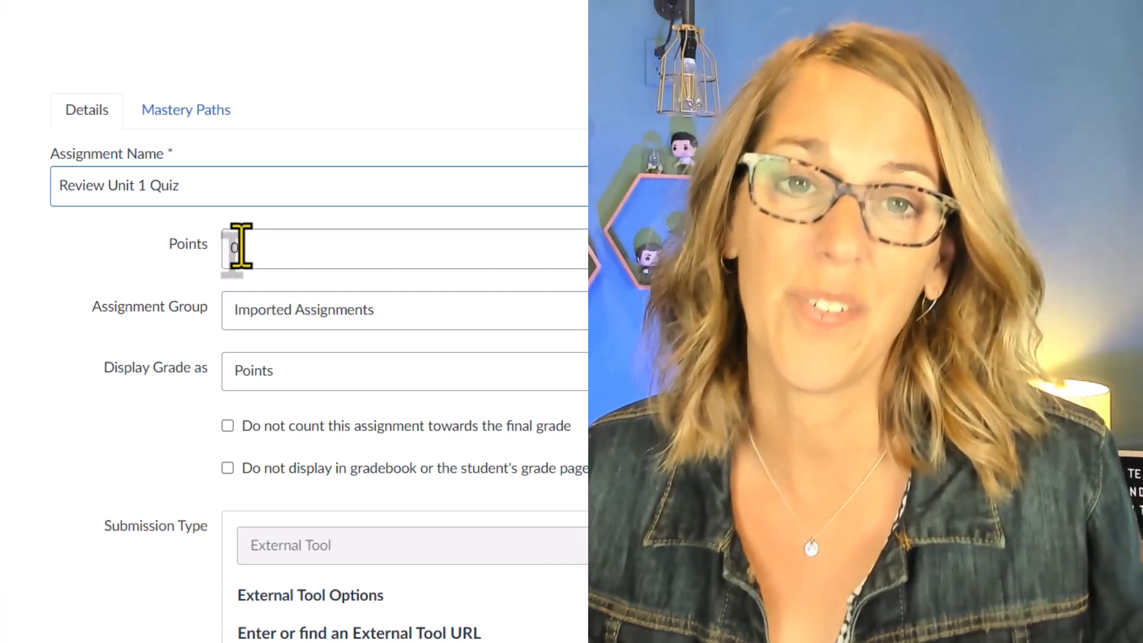
double_click(236, 249)
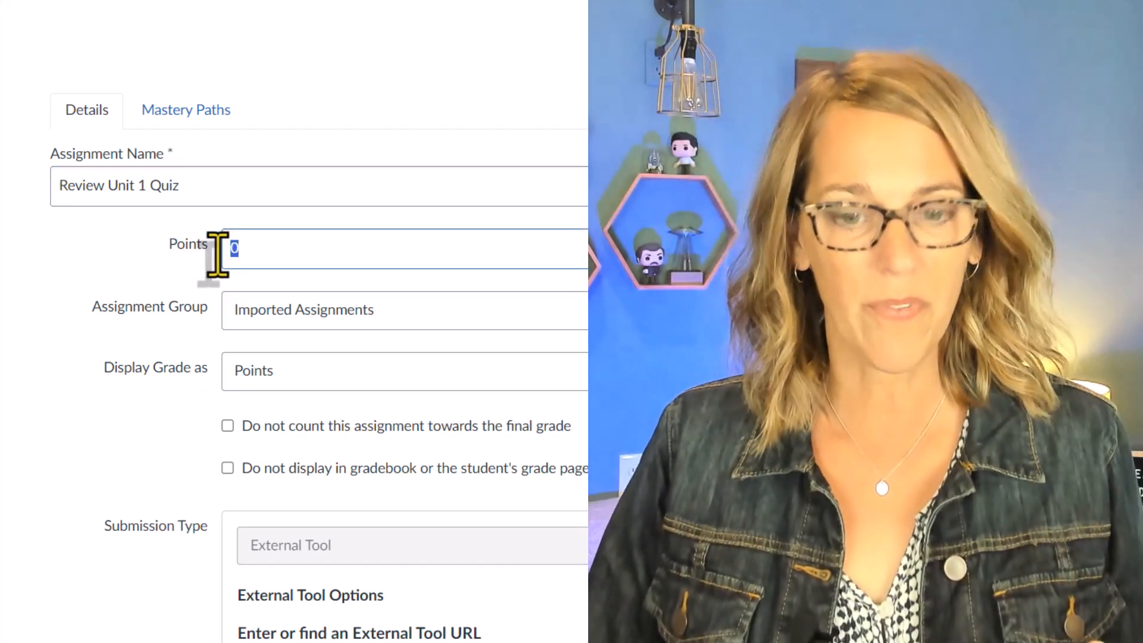
type("5")
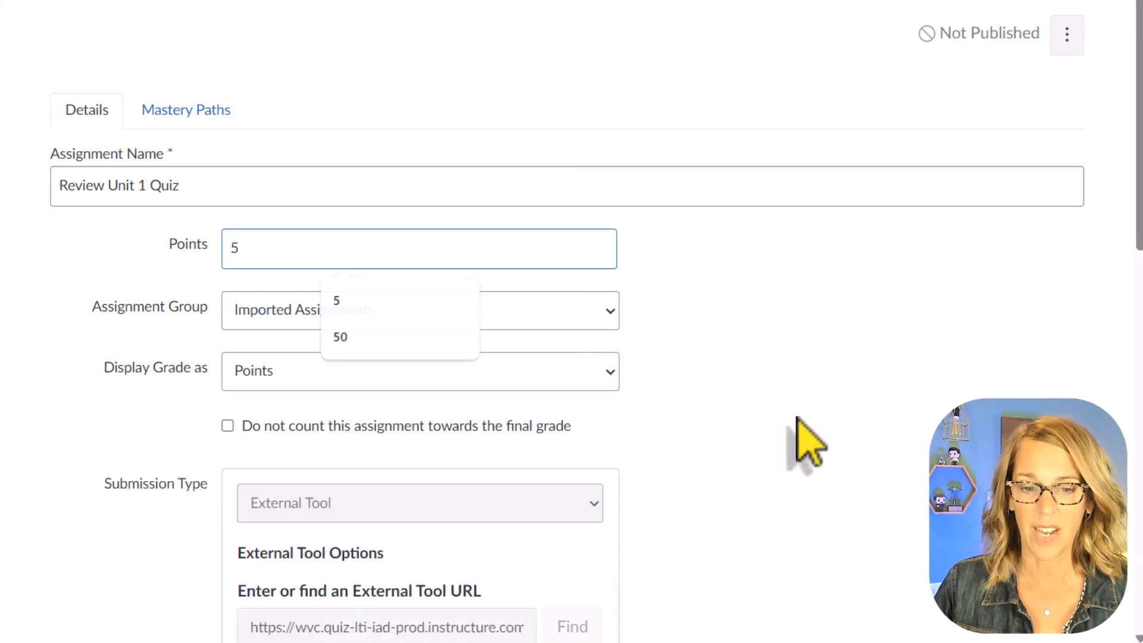
Look over the quiz's submission type and assign access settings, and save the quiz details
scroll(675, 406, "down", 2)
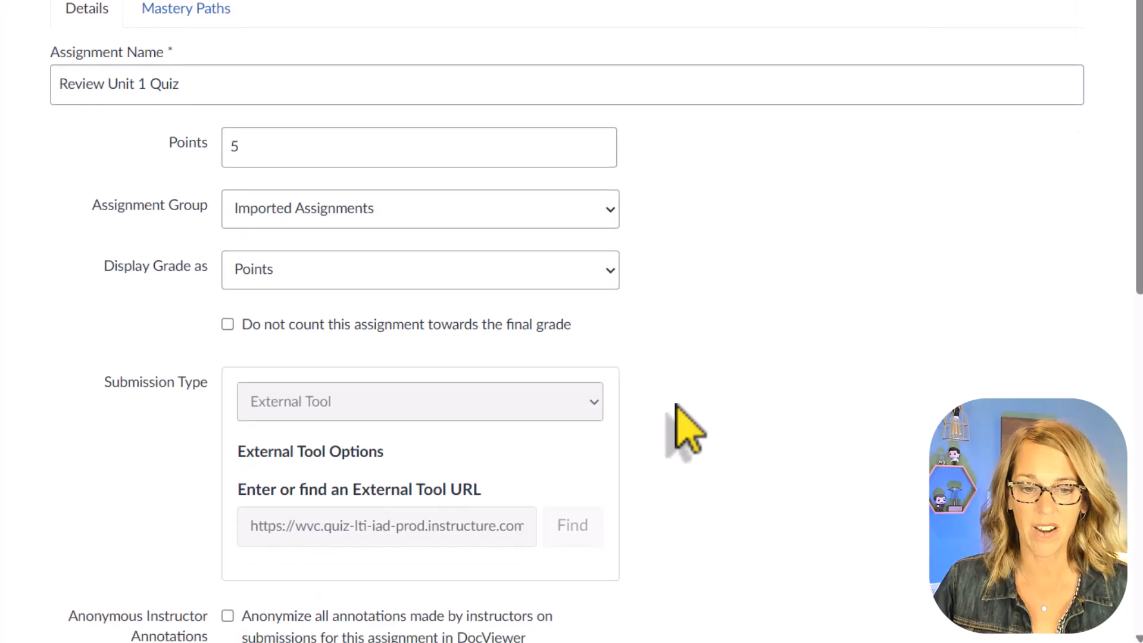
scroll(812, 389, "down", 2)
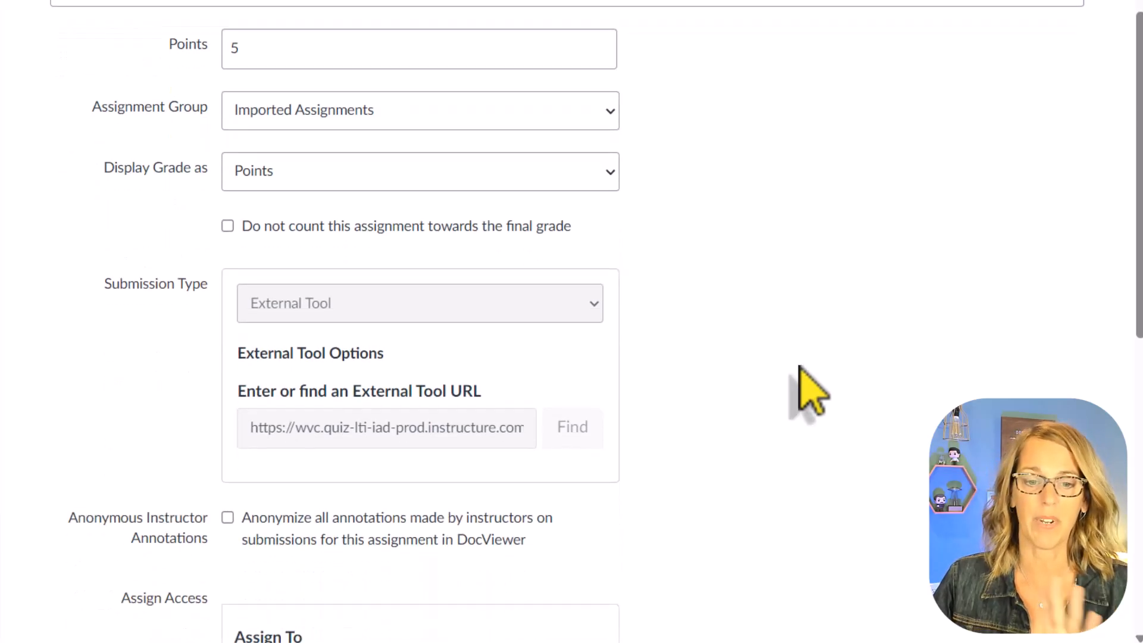
scroll(732, 362, "down", 4)
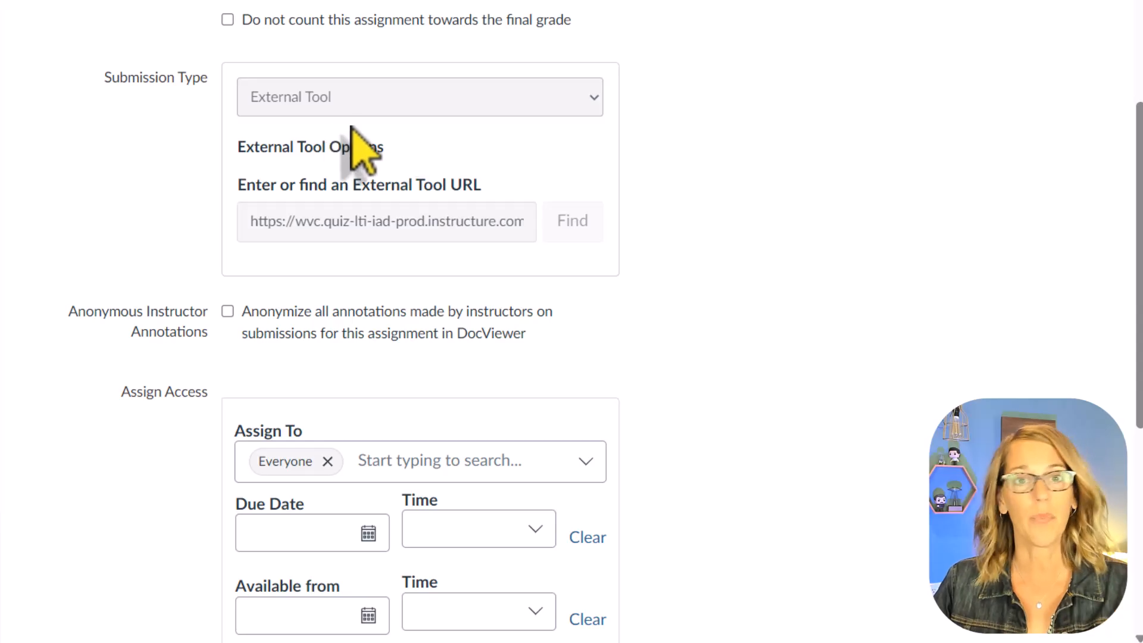
scroll(791, 235, "down", 4)
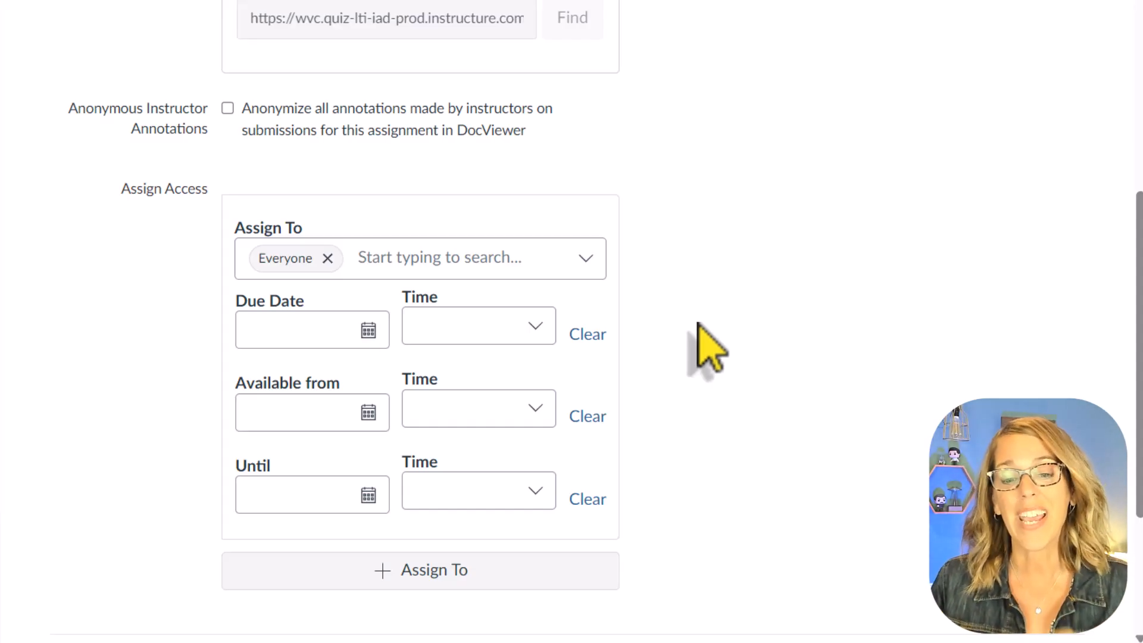
scroll(774, 322, "up", 4)
scroll(774, 298, "up", 7)
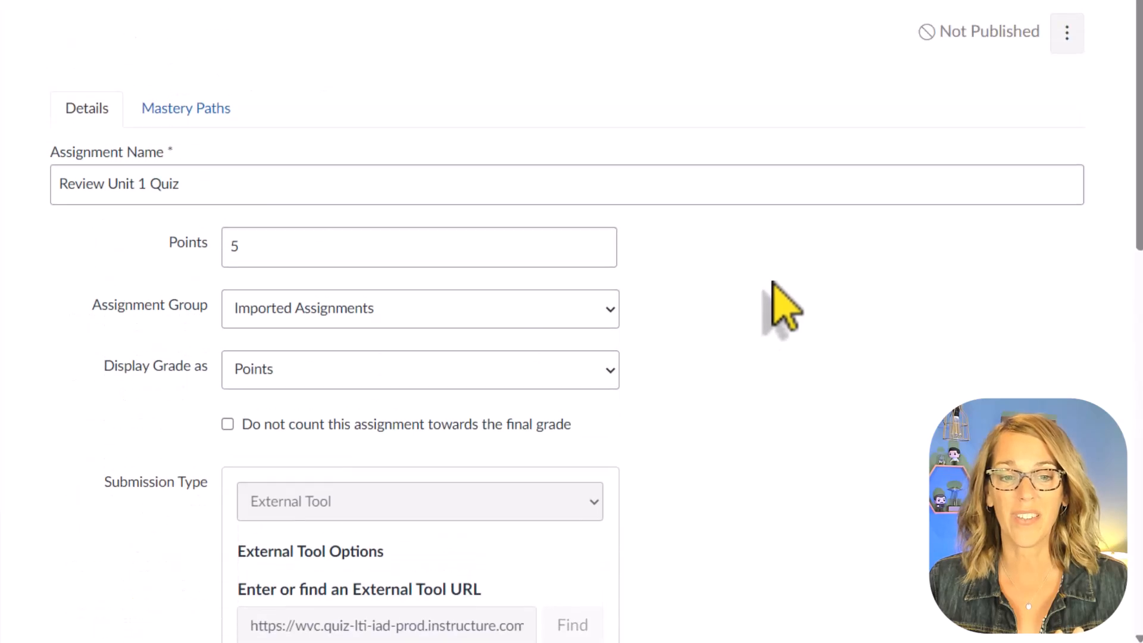
scroll(777, 295, "down", 6)
scroll(782, 304, "down", 1)
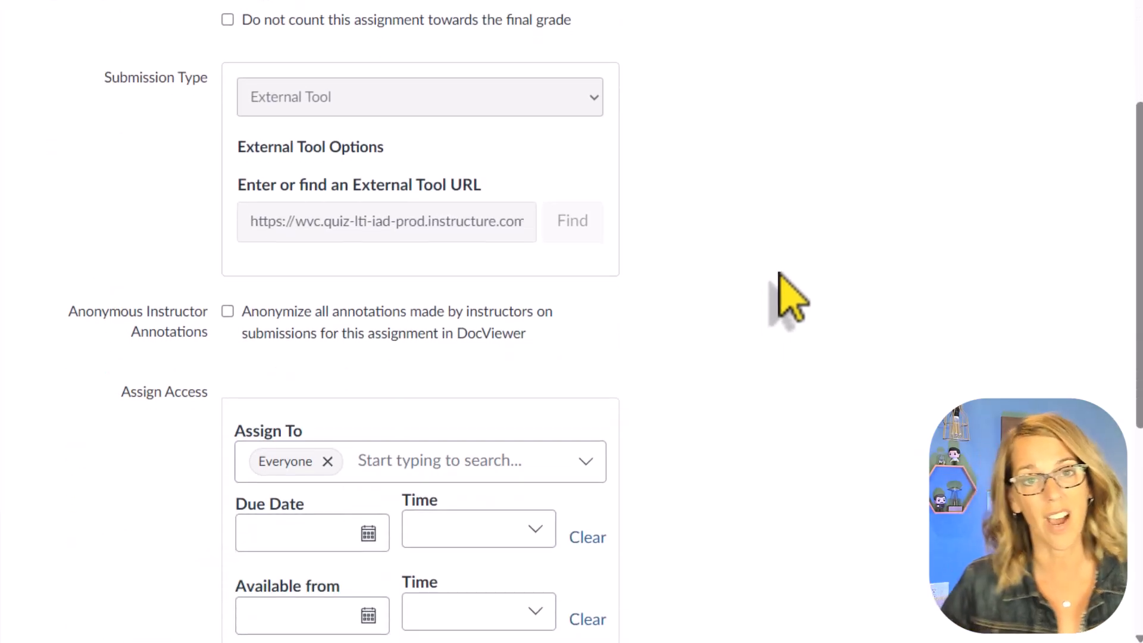
scroll(762, 280, "down", 5)
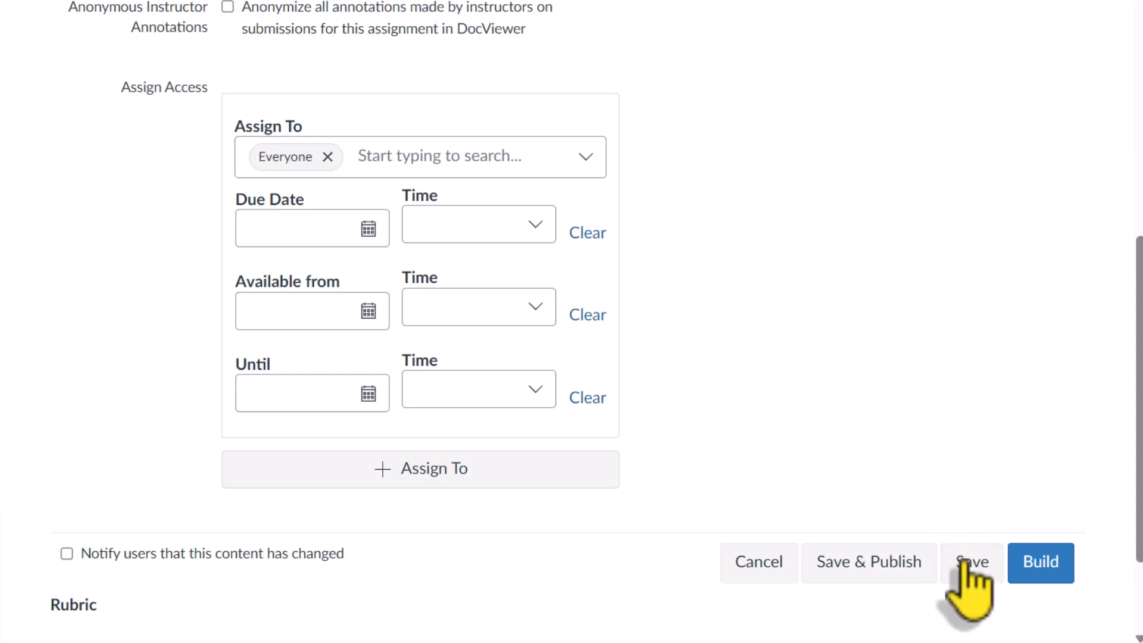
left_click(972, 569)
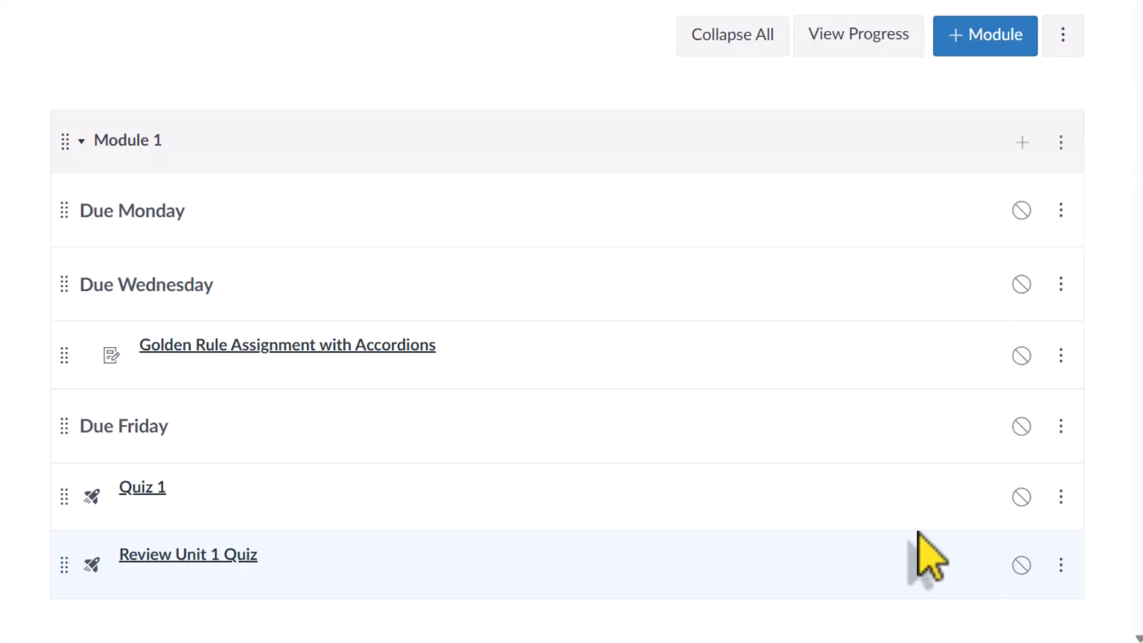
Reopen Review Unit 1 Quiz from Module 1 and go to its Build page
left_click(188, 560)
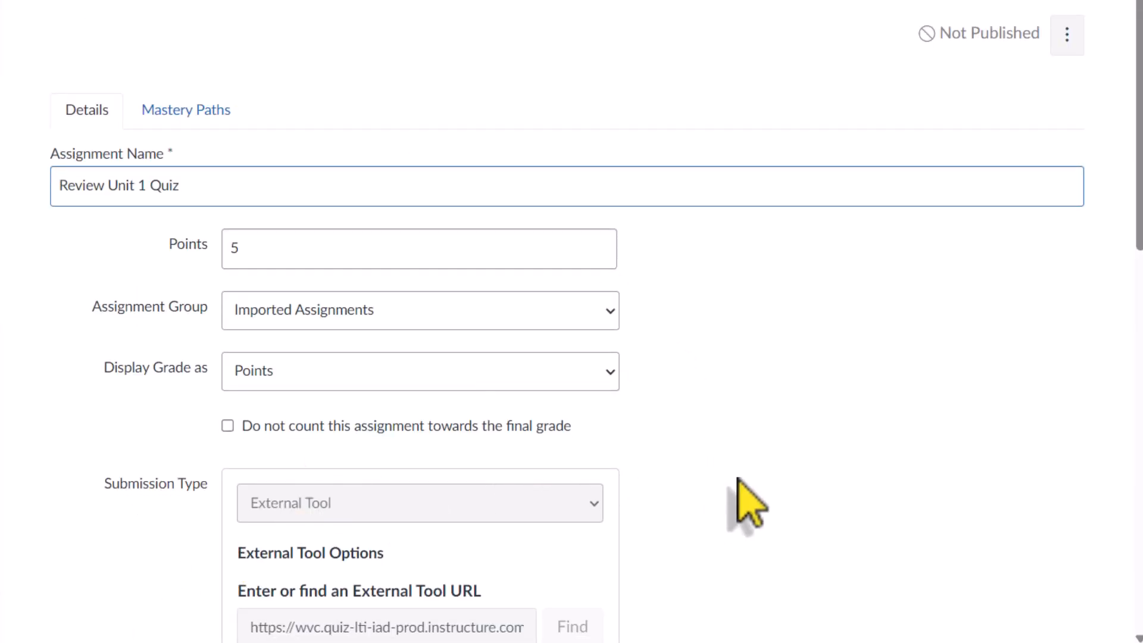
scroll(738, 476, "down", 1)
scroll(749, 477, "down", 10)
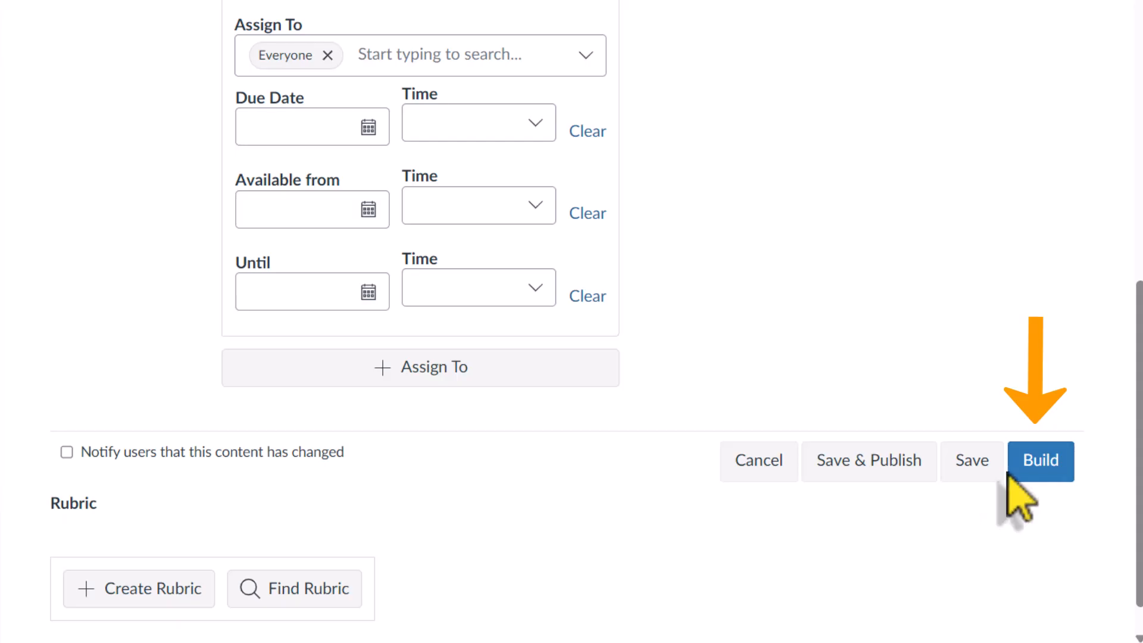
left_click(1041, 463)
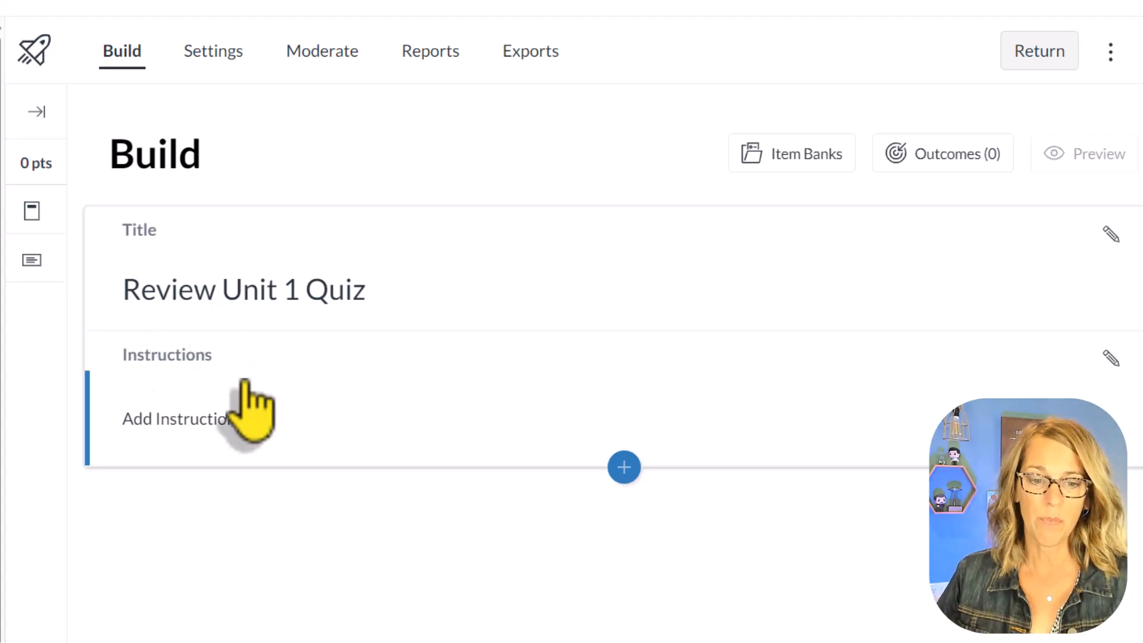
Enter "Instructions go here . . ." as the quiz instructions
left_click(148, 422)
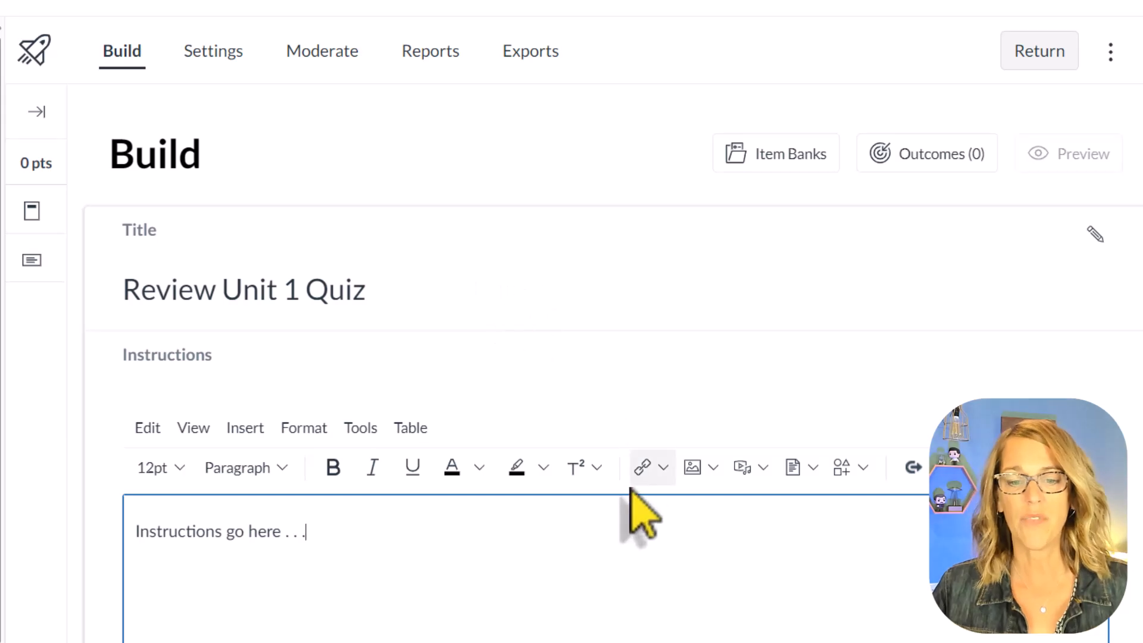
scroll(625, 503, "down", 2)
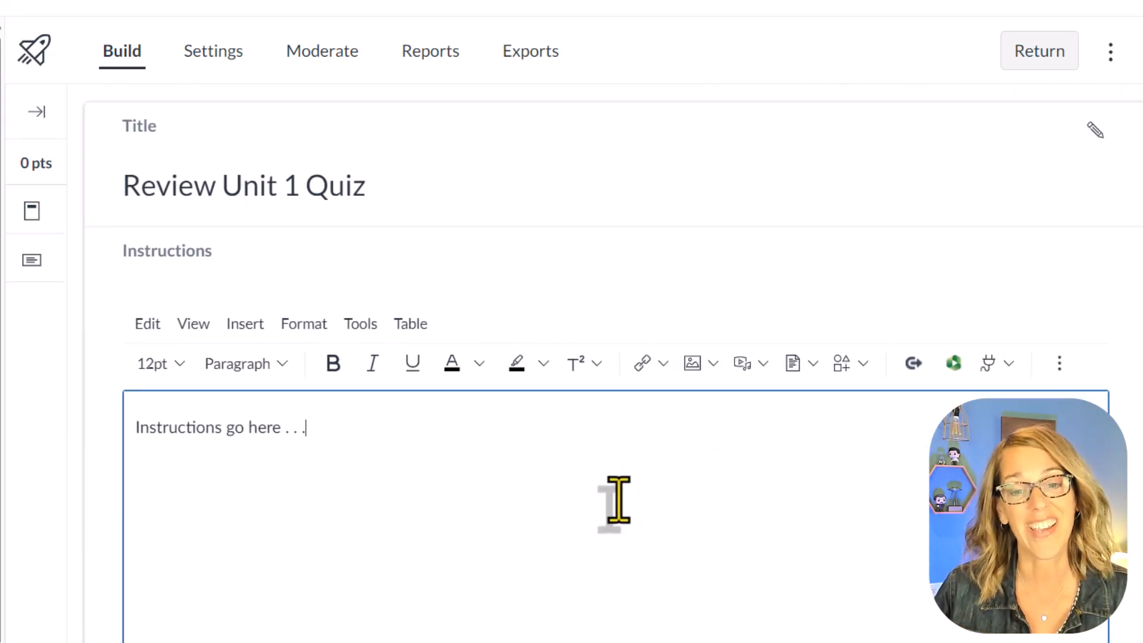
left_click(662, 364)
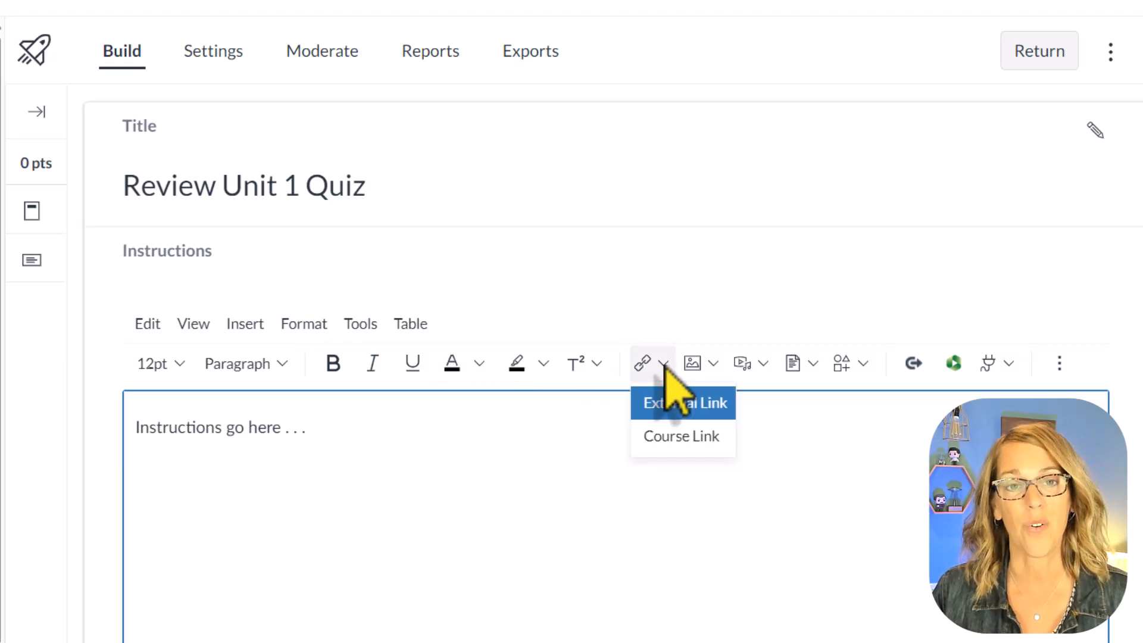
left_click(665, 365)
left_click(714, 364)
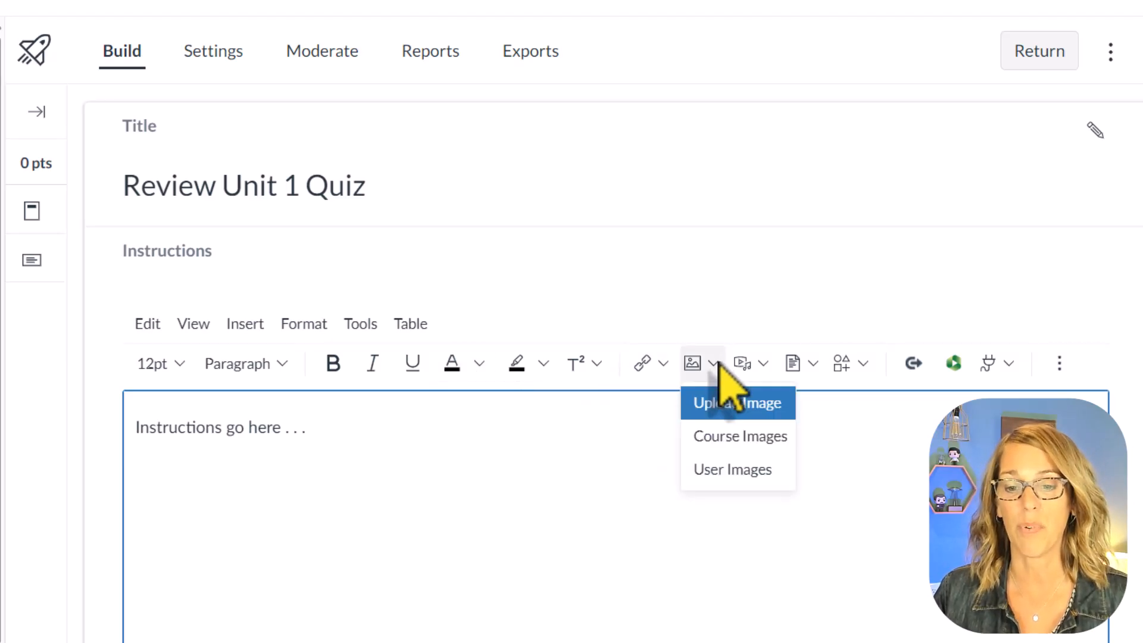
left_click(717, 365)
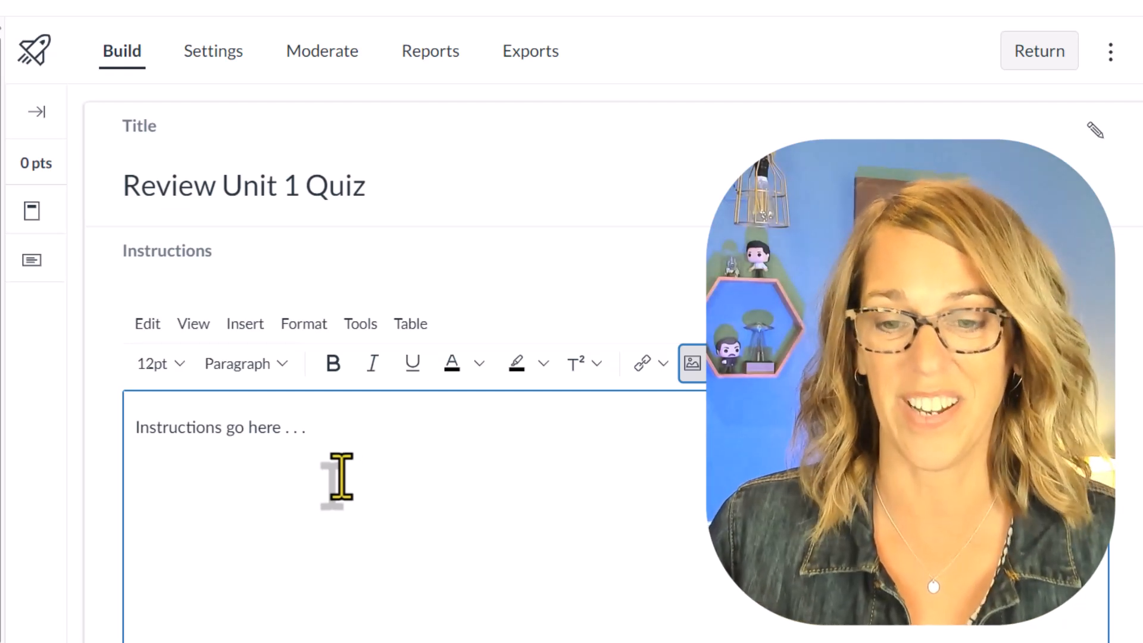
Insert a Multiple Choice question below the quiz instructions
scroll(480, 459, "down", 3)
scroll(480, 440, "down", 1)
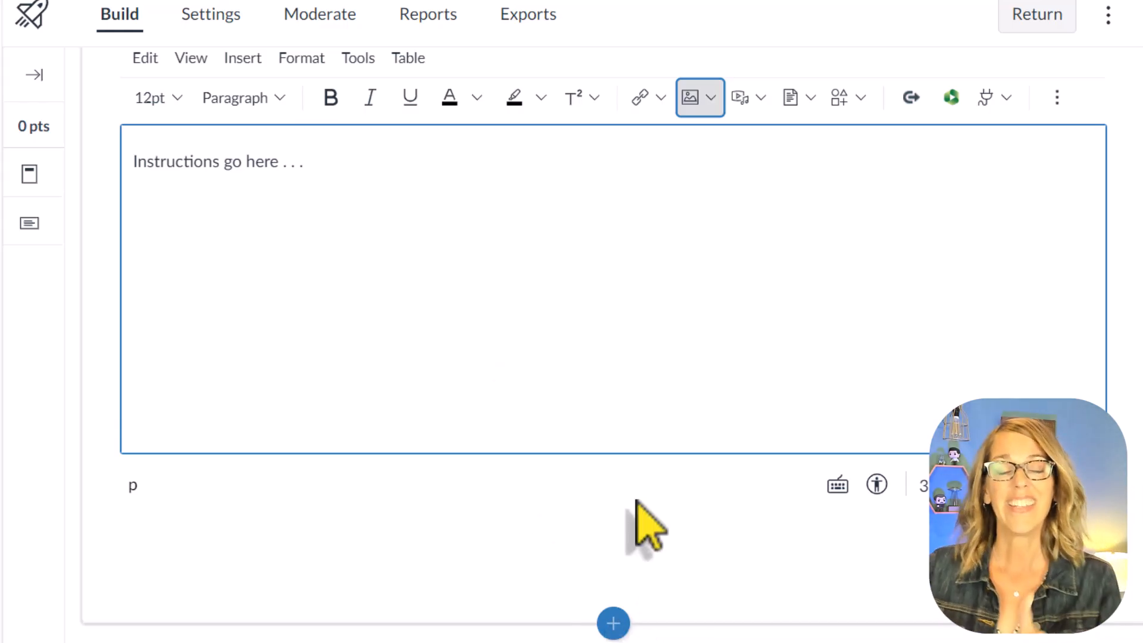
left_click(615, 623)
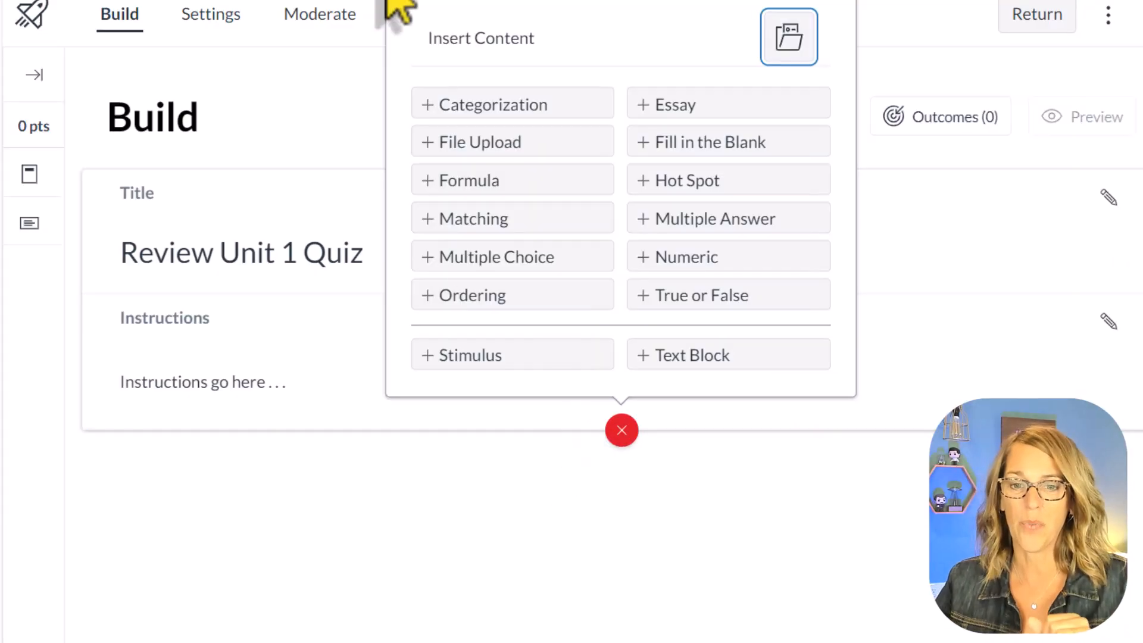
left_click(517, 262)
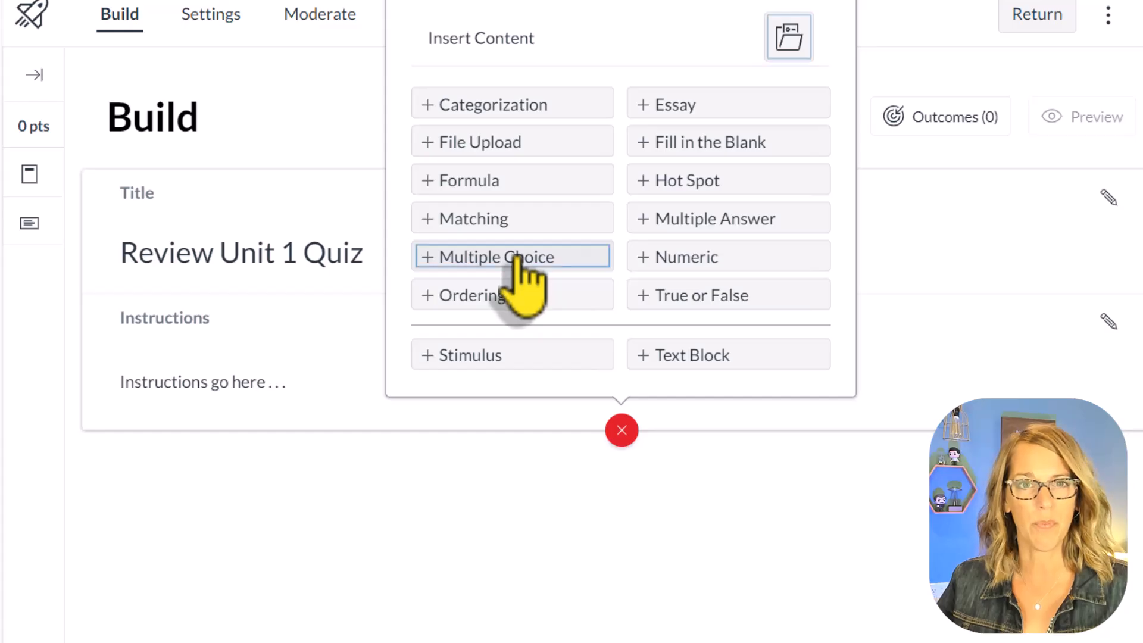
scroll(309, 335, "down", 1)
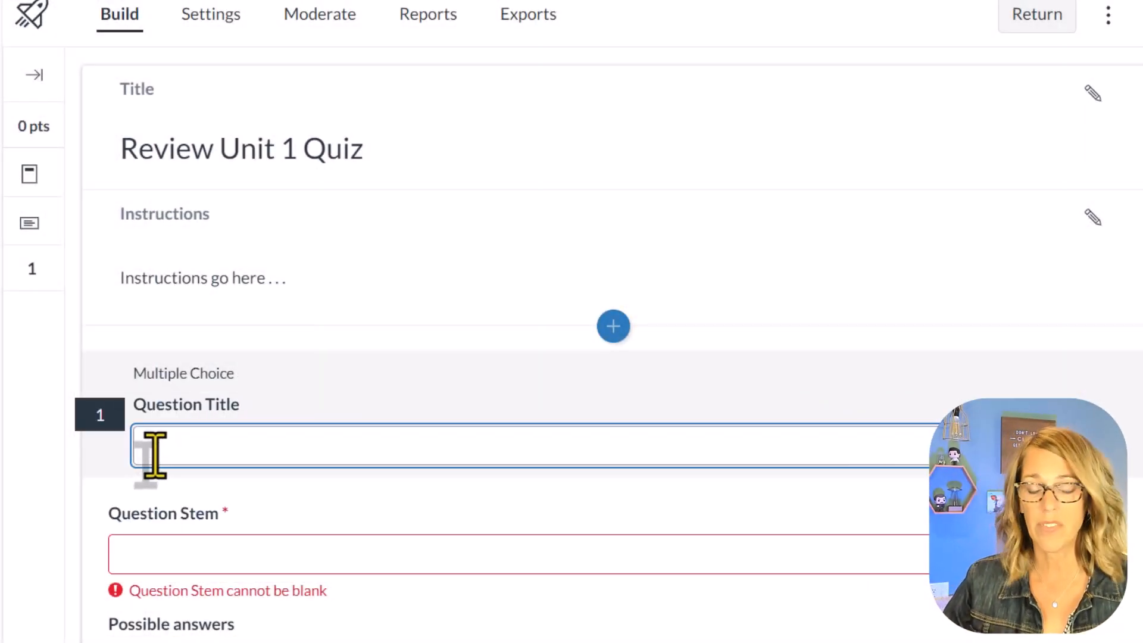
Enter the question stem "Choose which fallacy is represented by this statement:" followed by "You're either for me or against me." on a new line
left_click(137, 556)
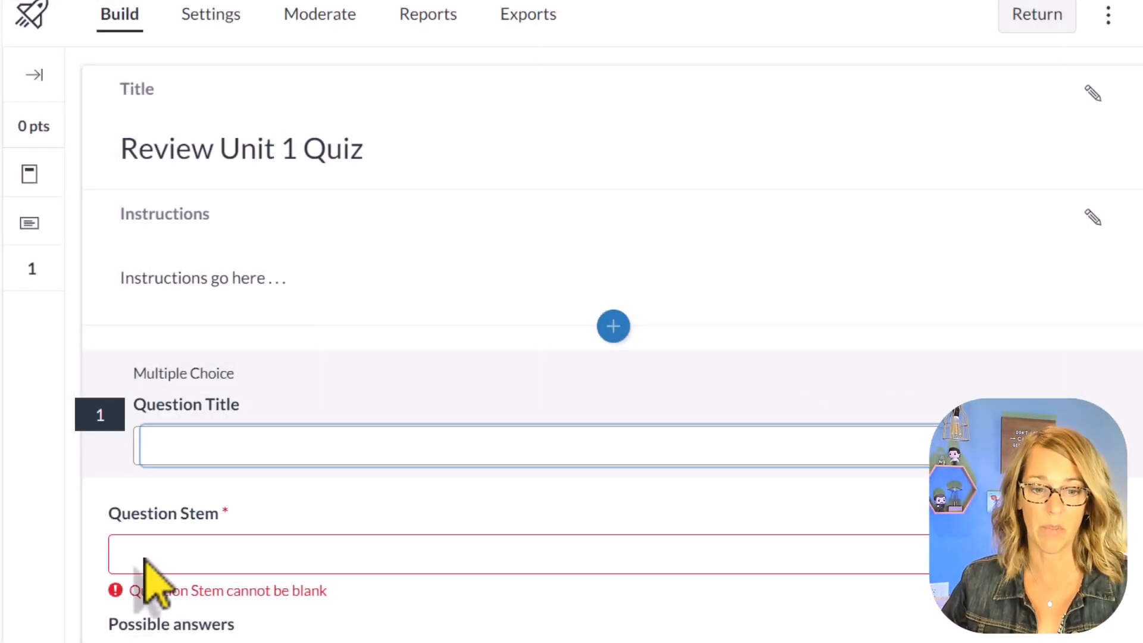
scroll(214, 536, "down", 3)
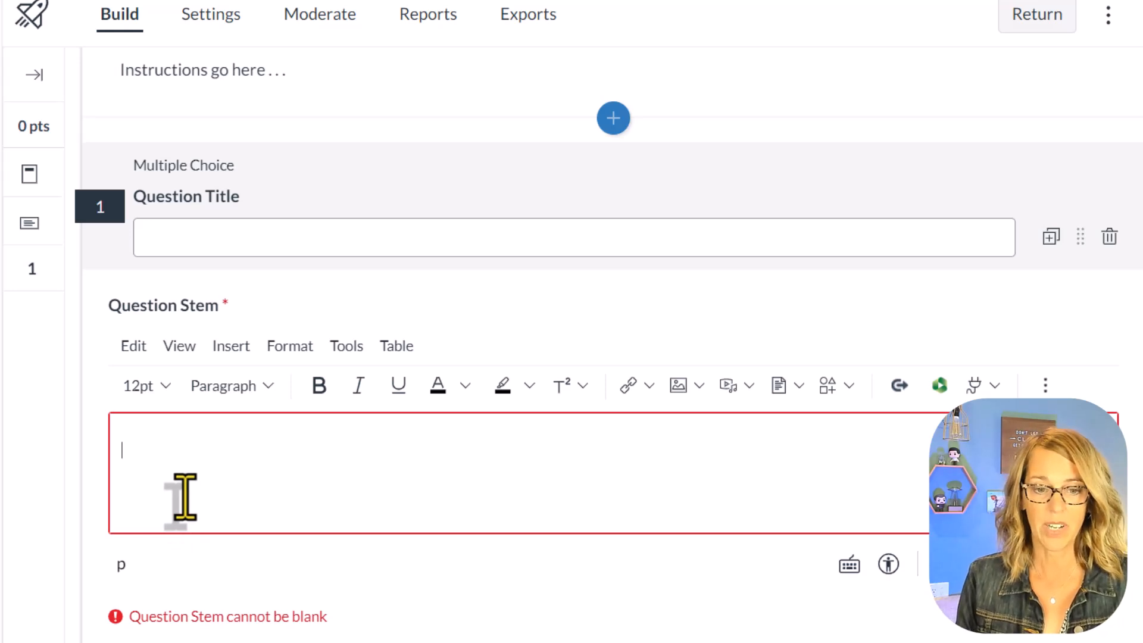
type("Cho")
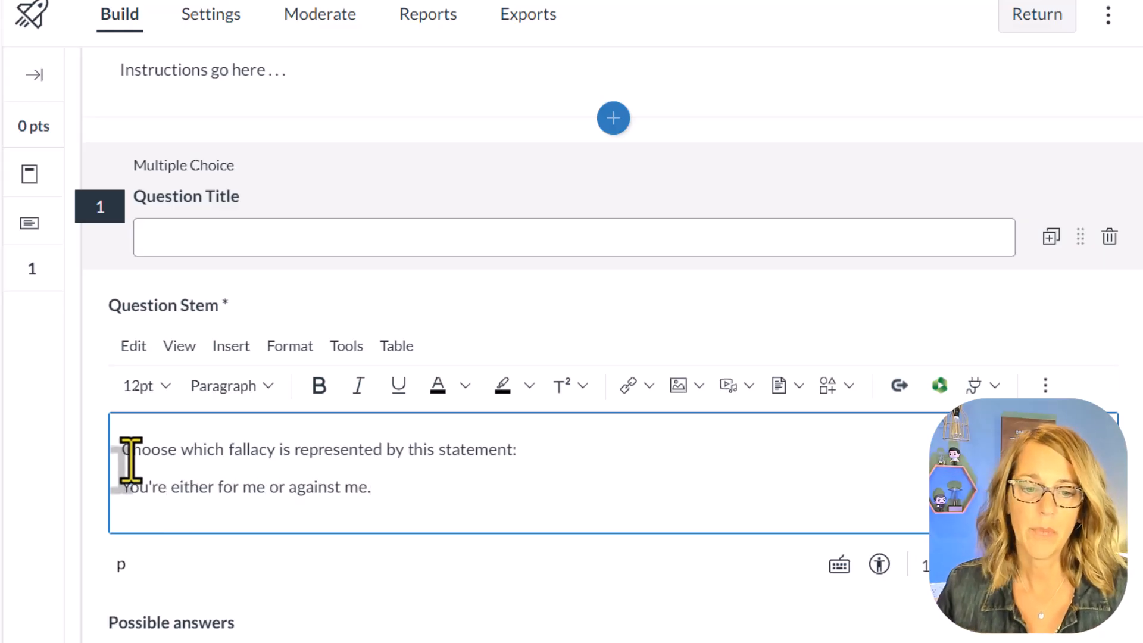
Format the statement "You're either for me or against me." in the question stem as bold and italic
left_click_drag(123, 486, 377, 486)
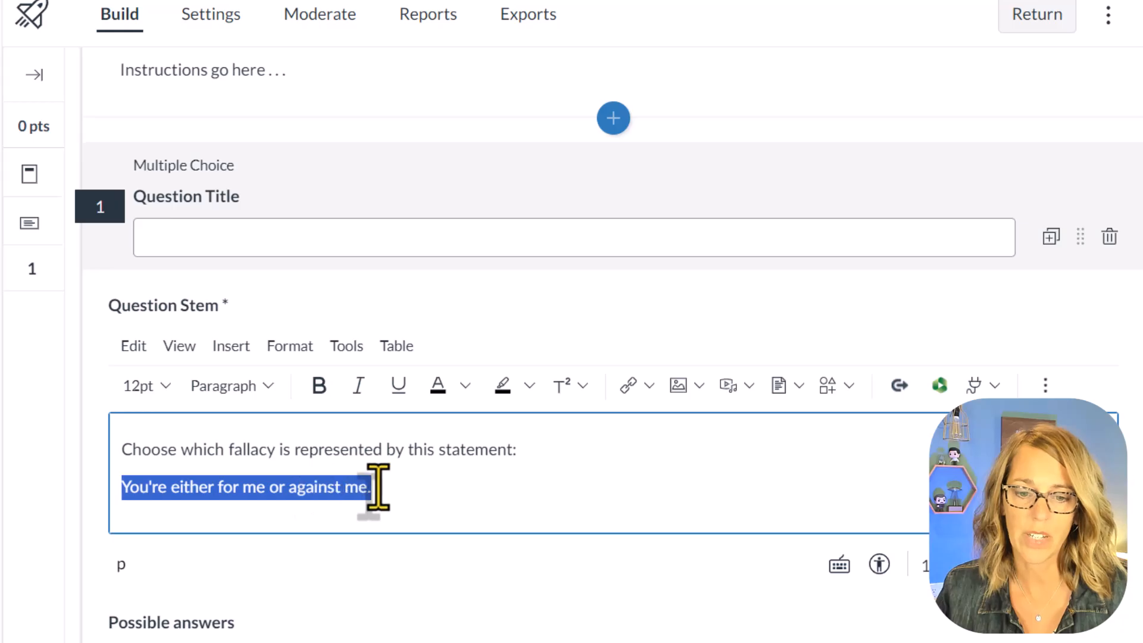
left_click(319, 386)
left_click(359, 386)
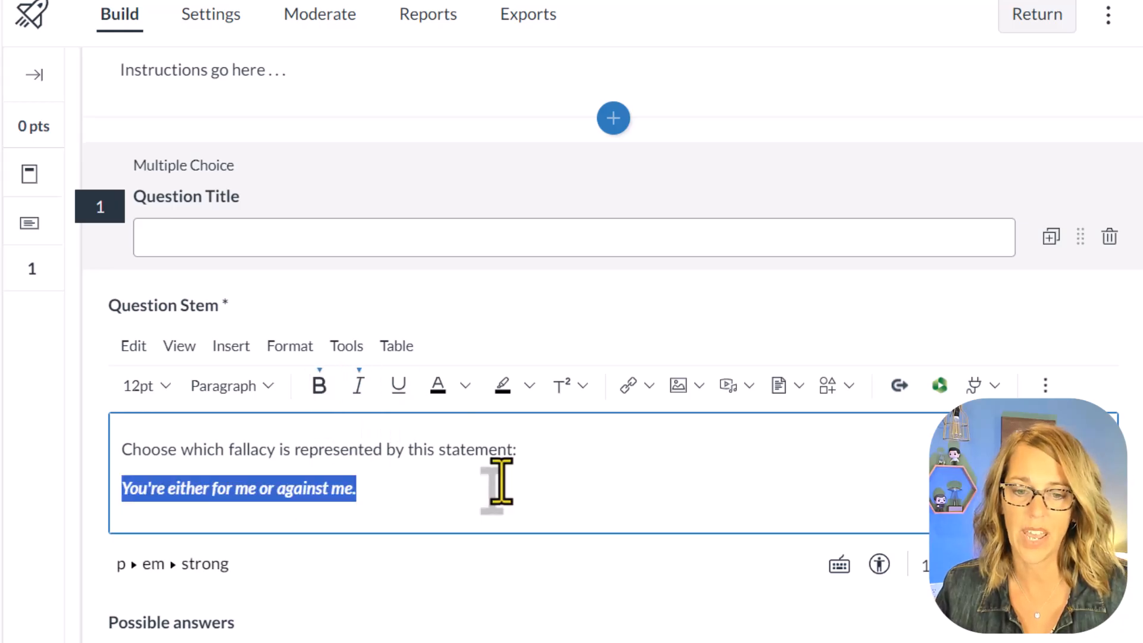
left_click(557, 480)
Enter "Ad Hominem" as the first possible answer and "False Cause" as the second
scroll(564, 481, "down", 3)
scroll(571, 488, "down", 2)
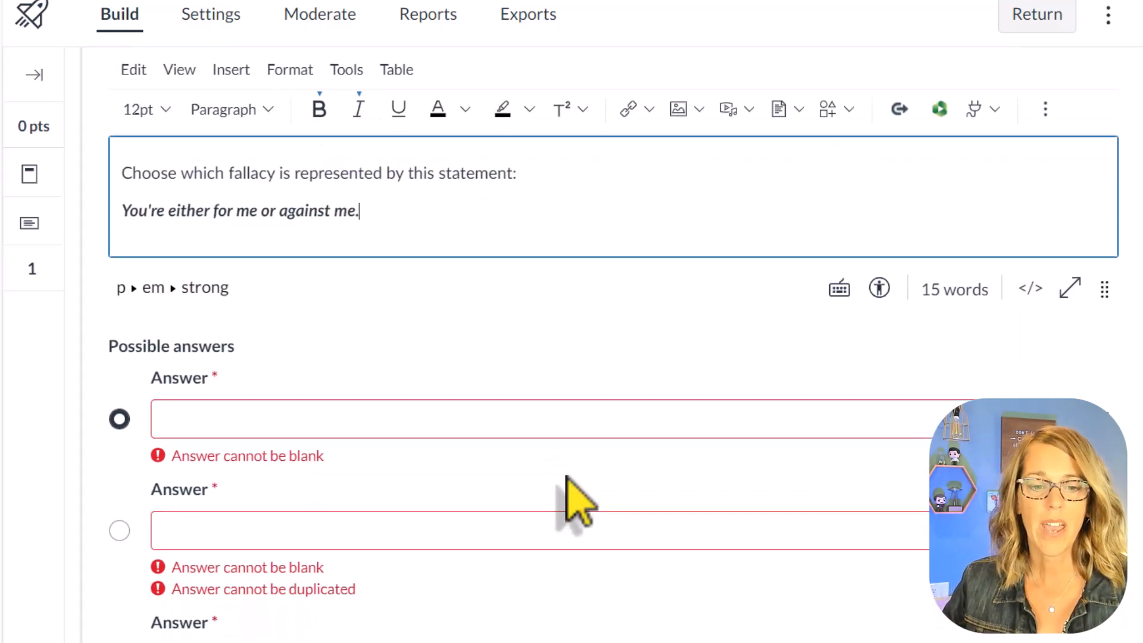
left_click(190, 393)
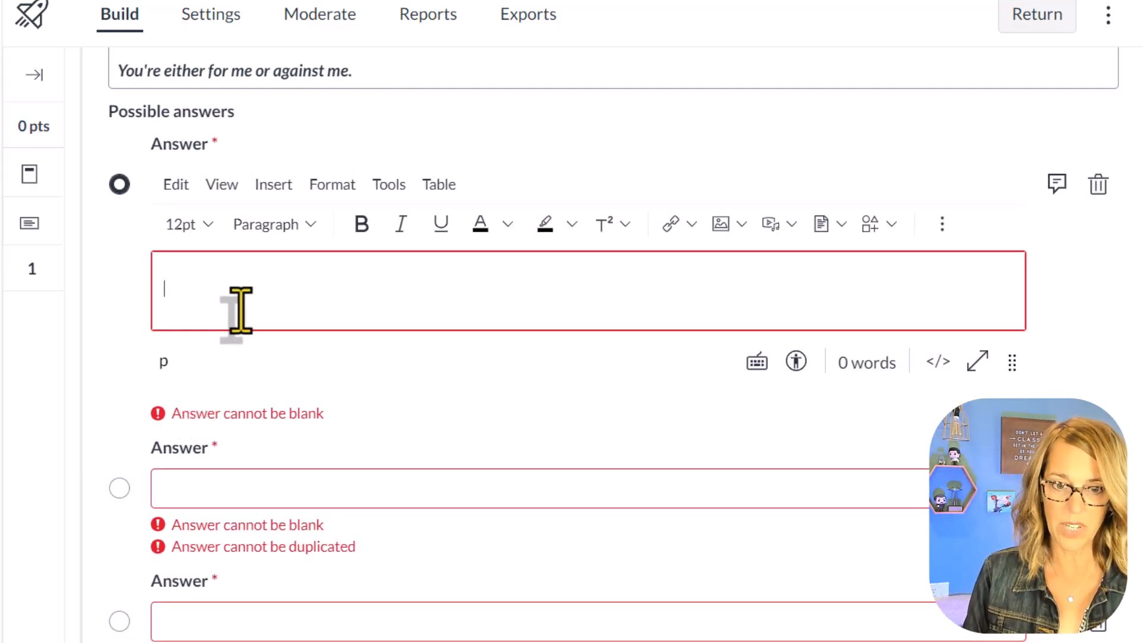
type("Ad Ho")
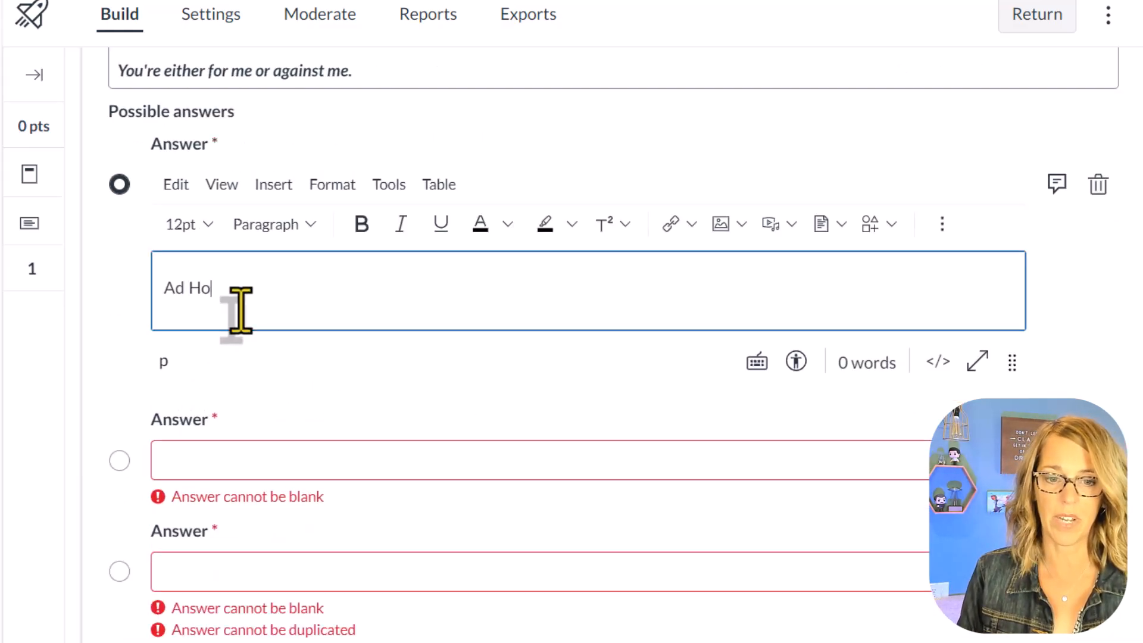
type("minem")
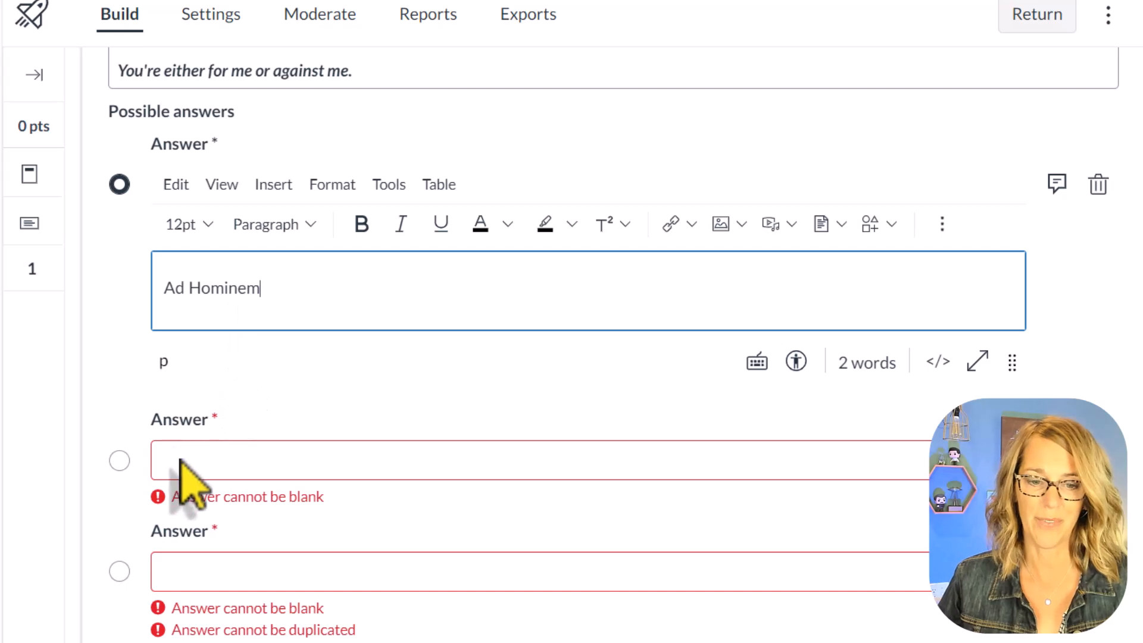
left_click(179, 460)
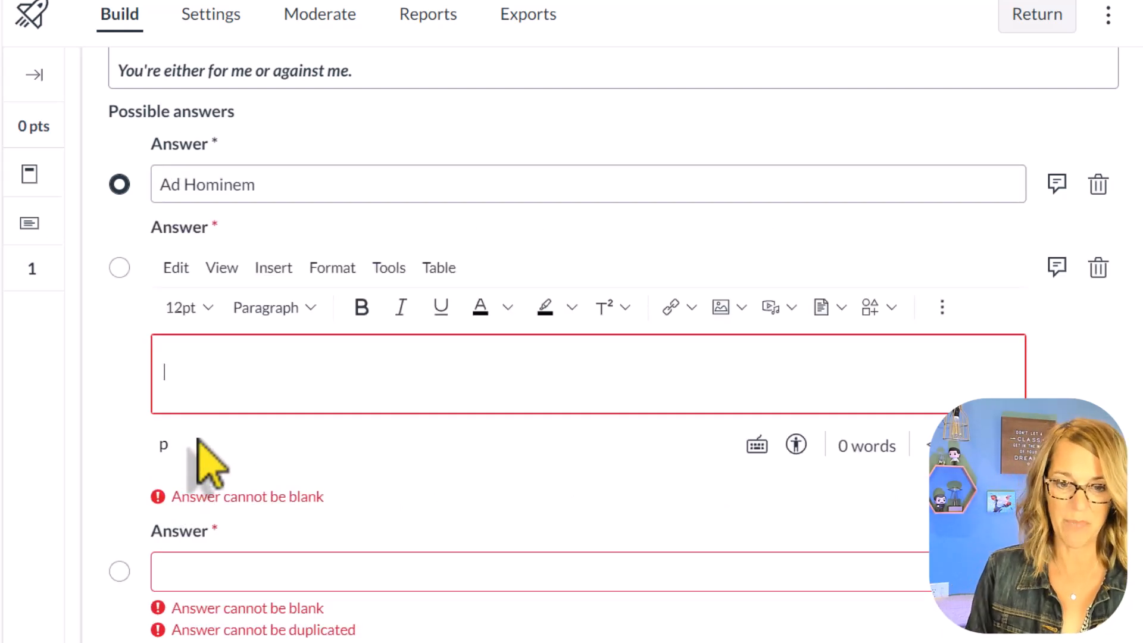
type("False Cause")
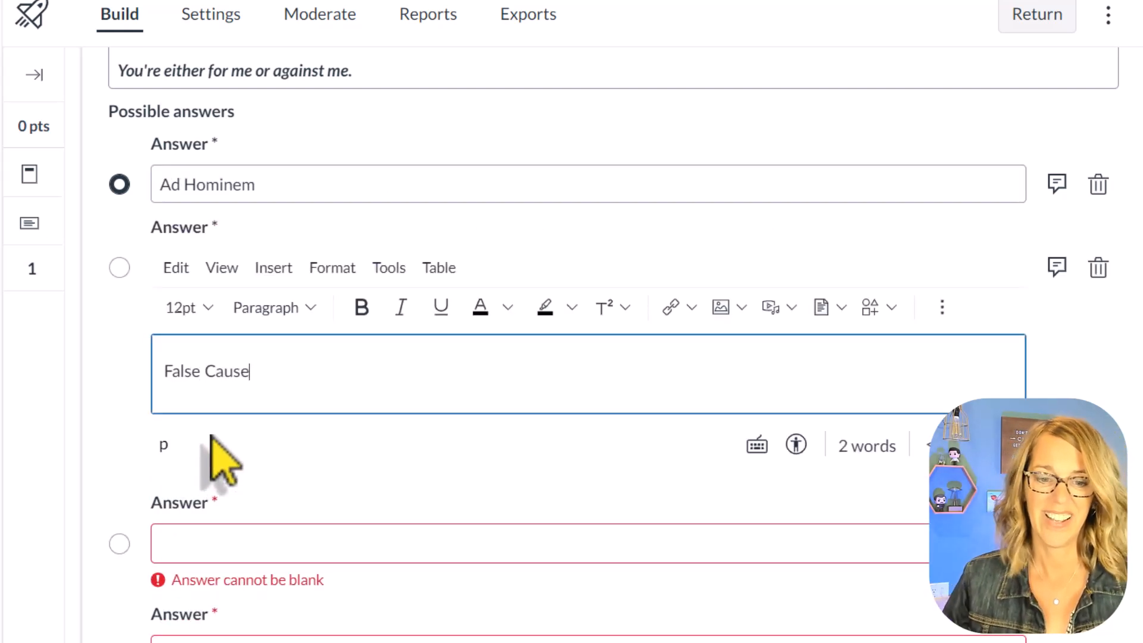
Enter "Red Herring" and "Limited Choice" as the third and fourth answers, and mark "Limited Choice" as correct
left_click(174, 544)
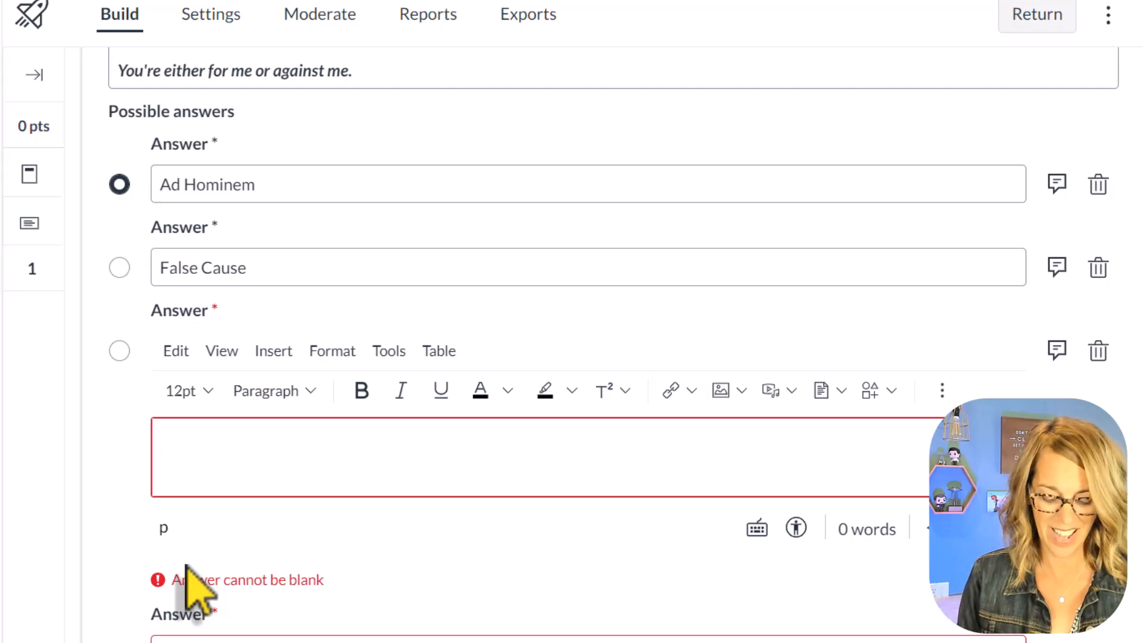
type("Red Herrin")
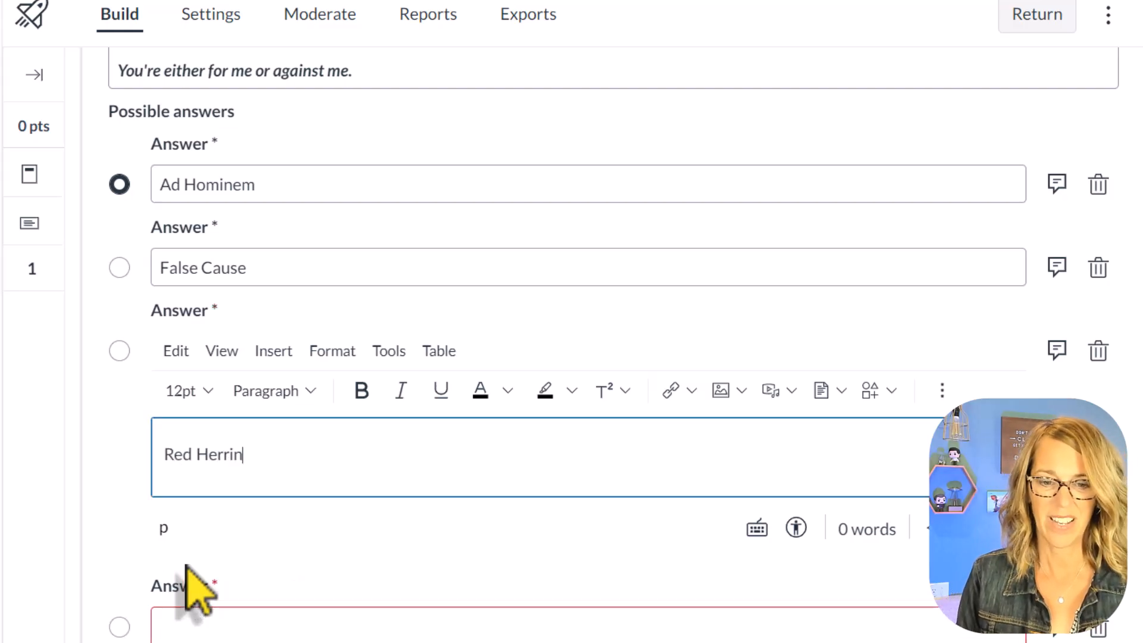
type("g")
scroll(184, 523, "down", 2)
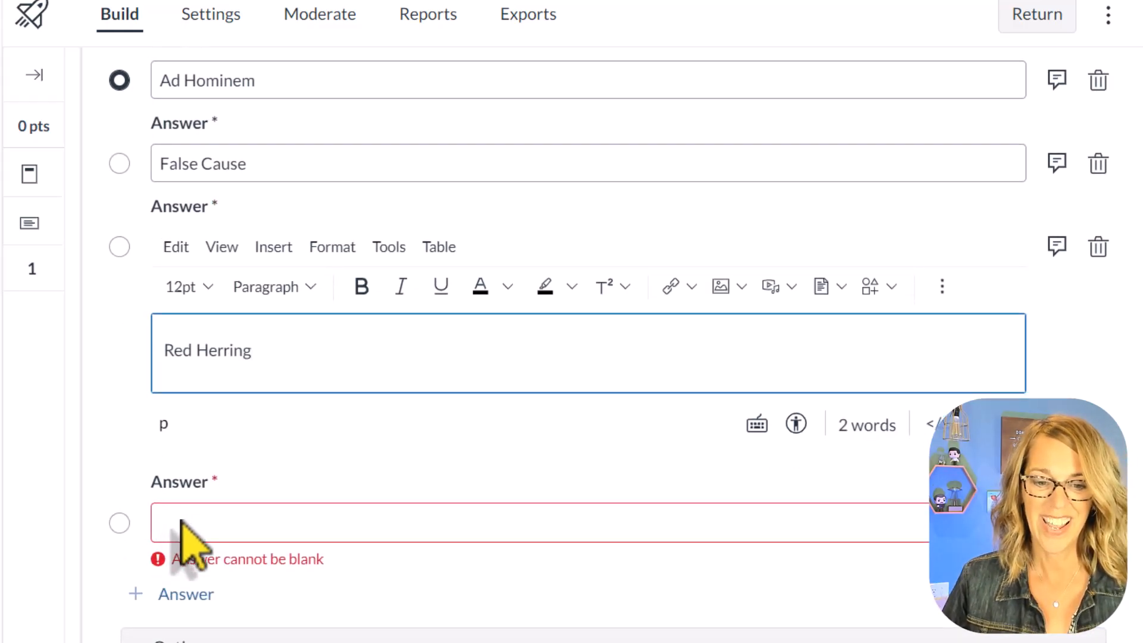
left_click(184, 526)
type("Limited Choice")
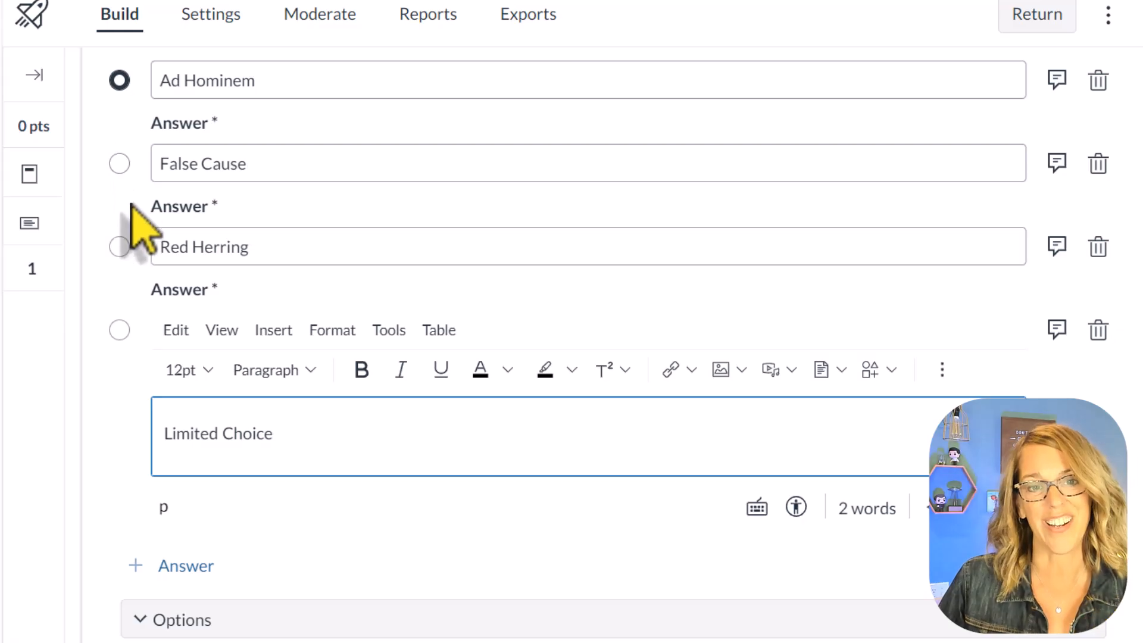
left_click(119, 331)
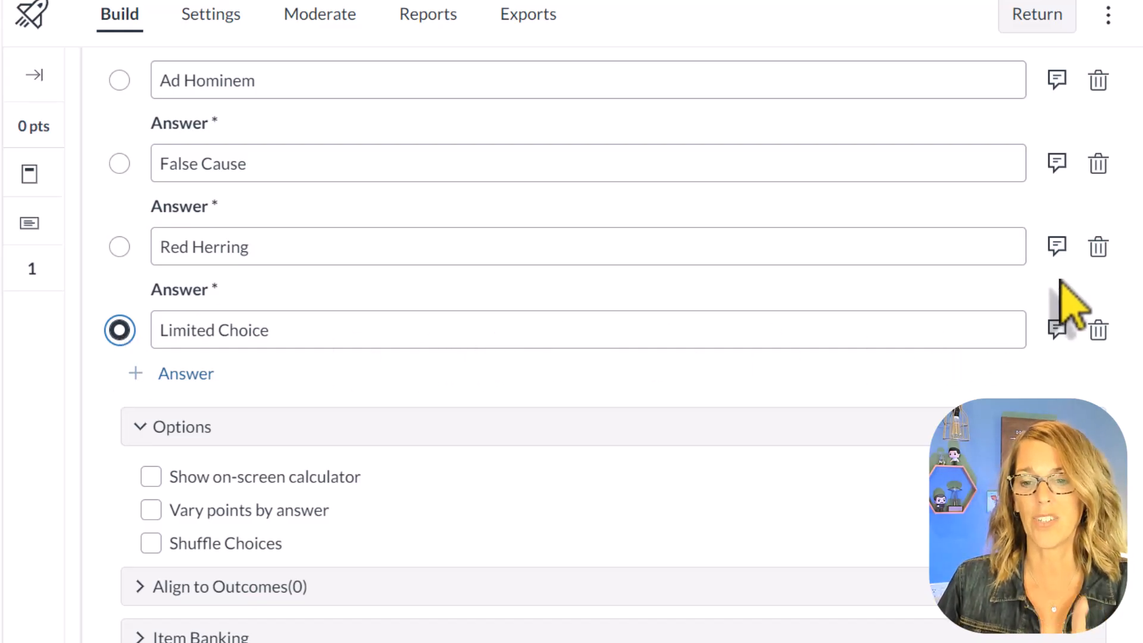
Delete the "Red Herring" answer and add it again as a new answer below "Limited Choice"
left_click(1098, 247)
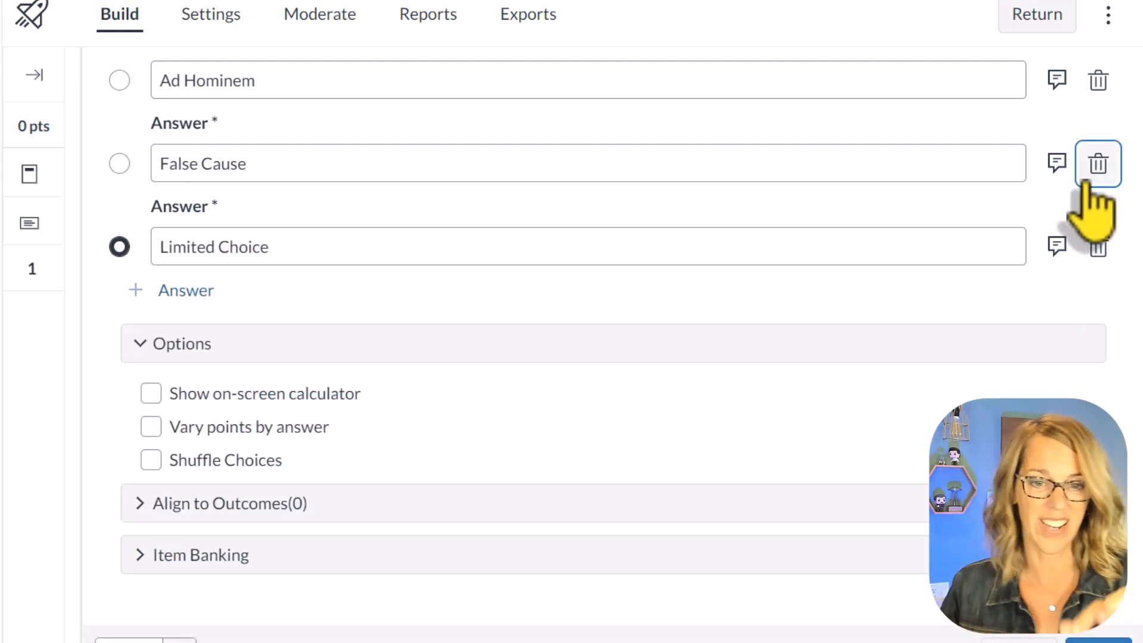
left_click(186, 291)
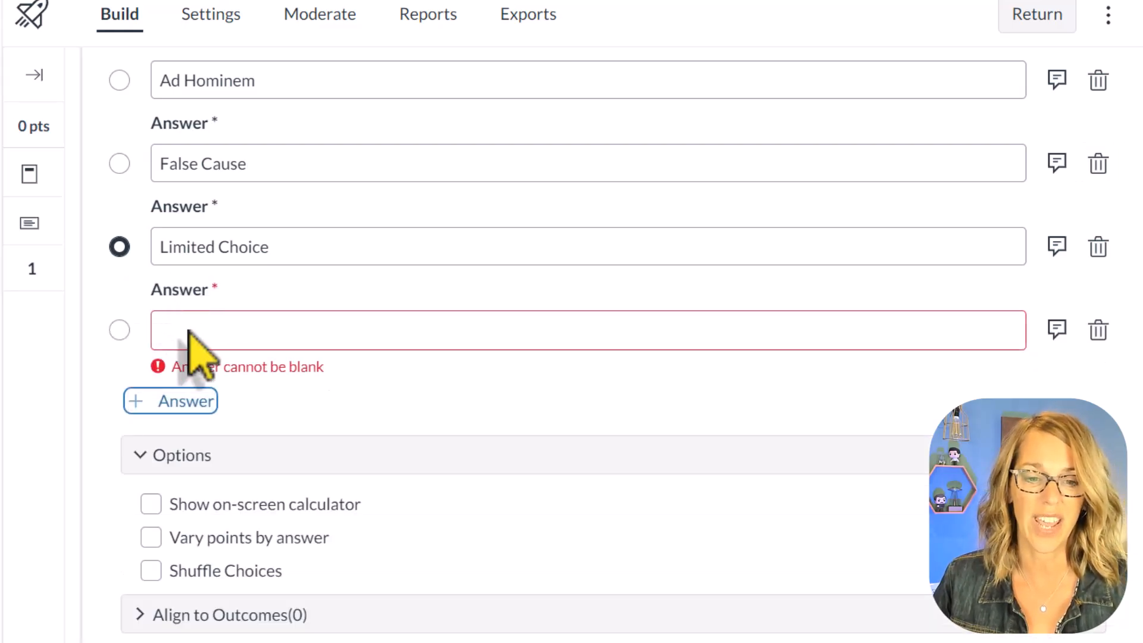
left_click(188, 333)
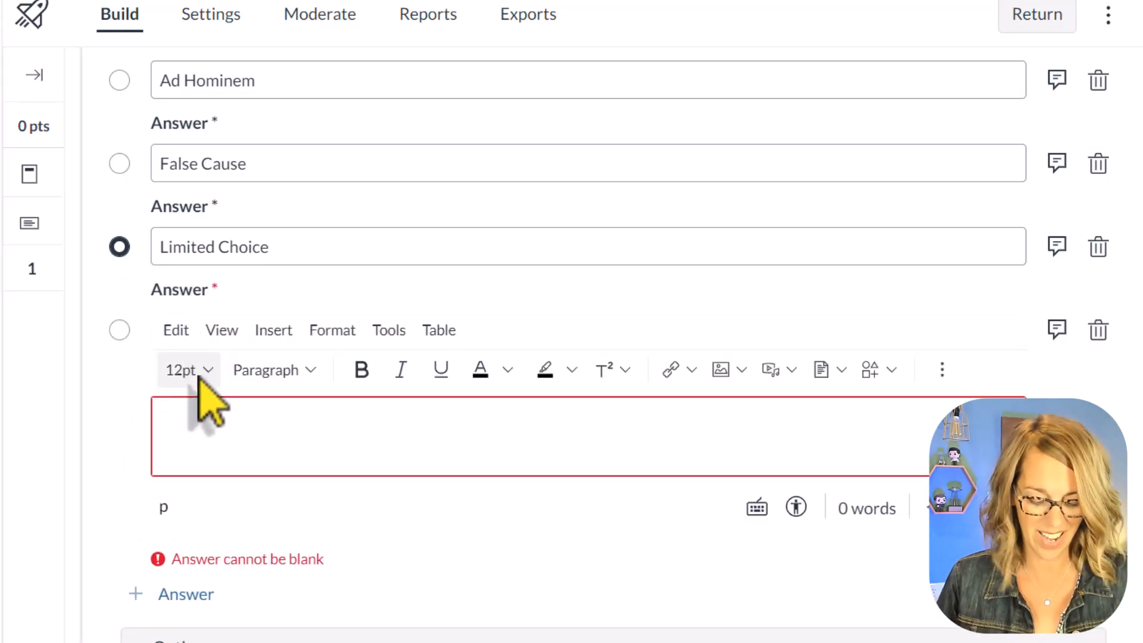
type("Red Herring")
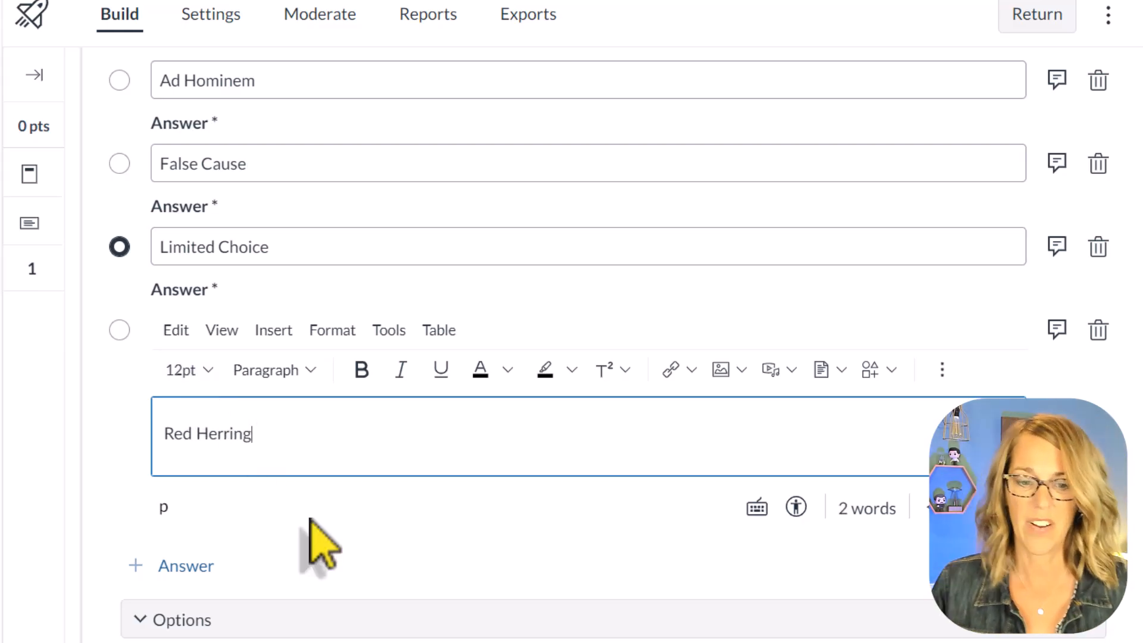
left_click(334, 554)
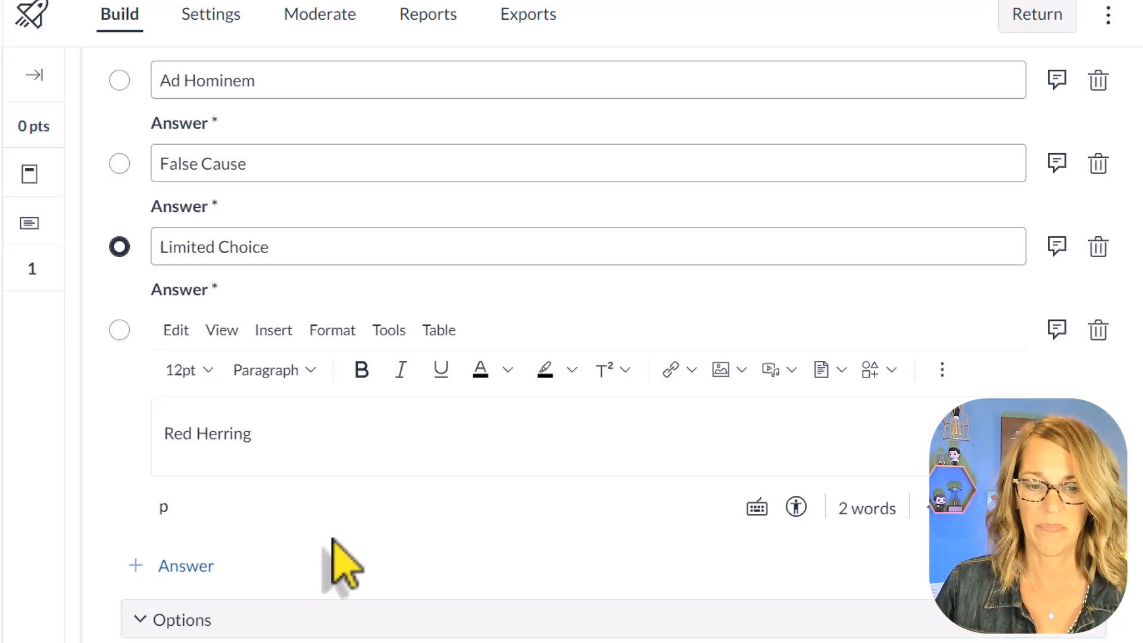
Enable Shuffle Choices for the multiple choice question
scroll(340, 482, "down", 1)
scroll(341, 482, "down", 3)
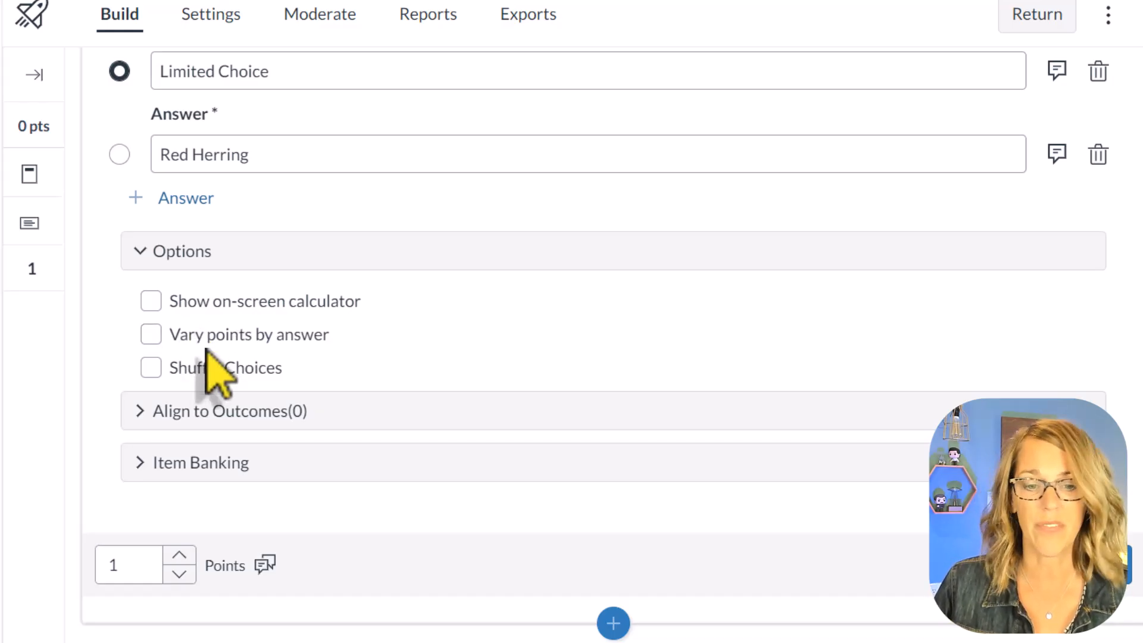
left_click(151, 368)
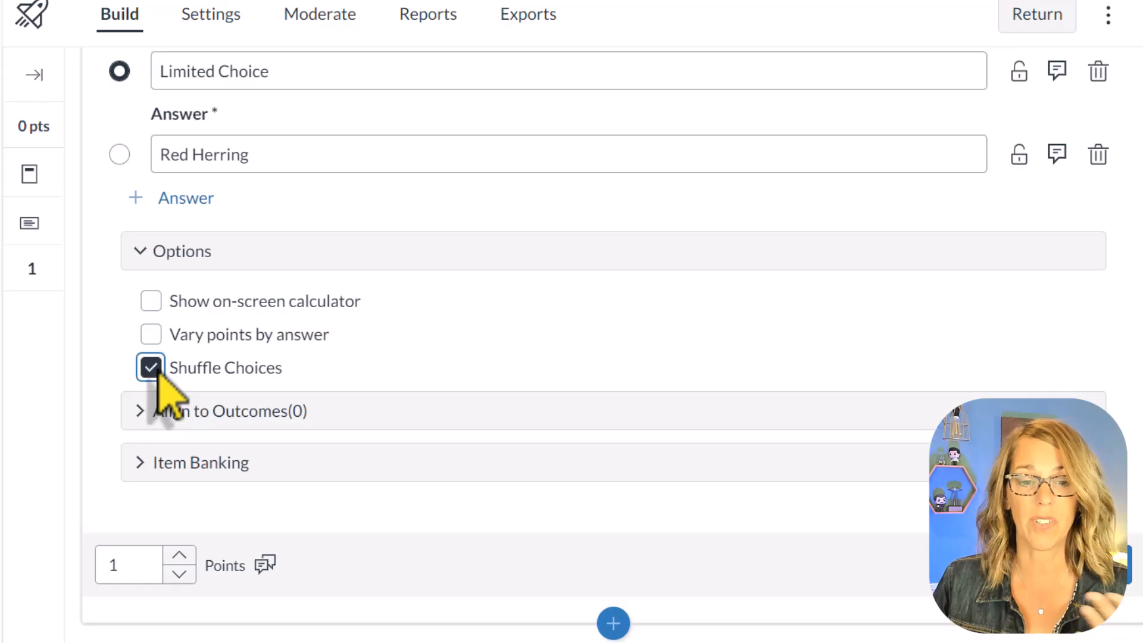
Check the question's outcome alignment and item banking sections, and save the multiple choice question
left_click(147, 414)
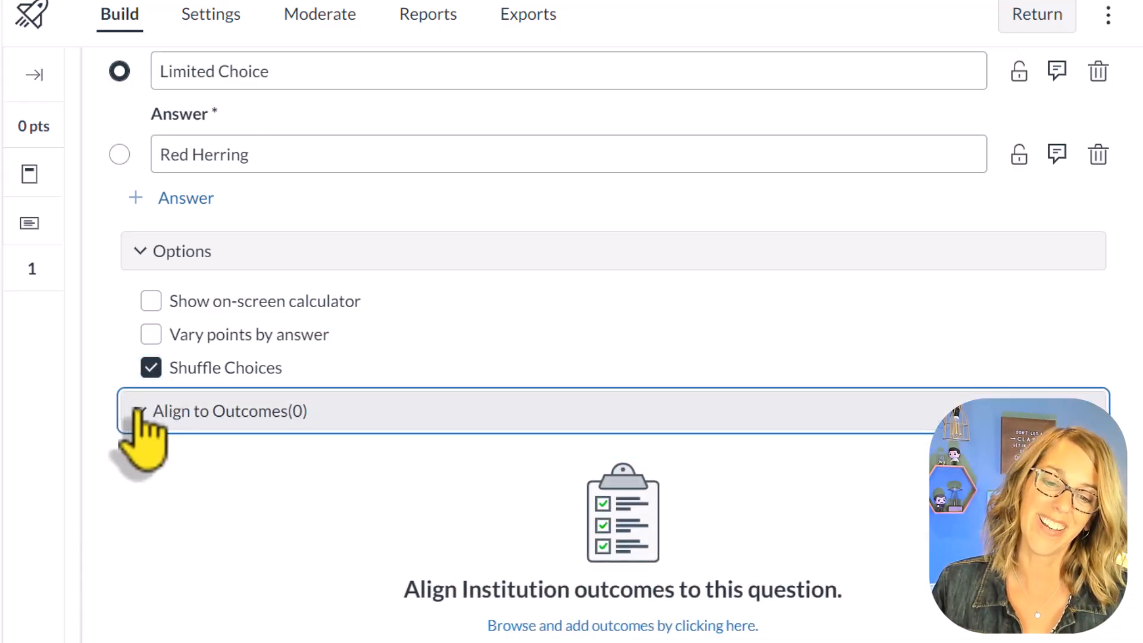
left_click(137, 411)
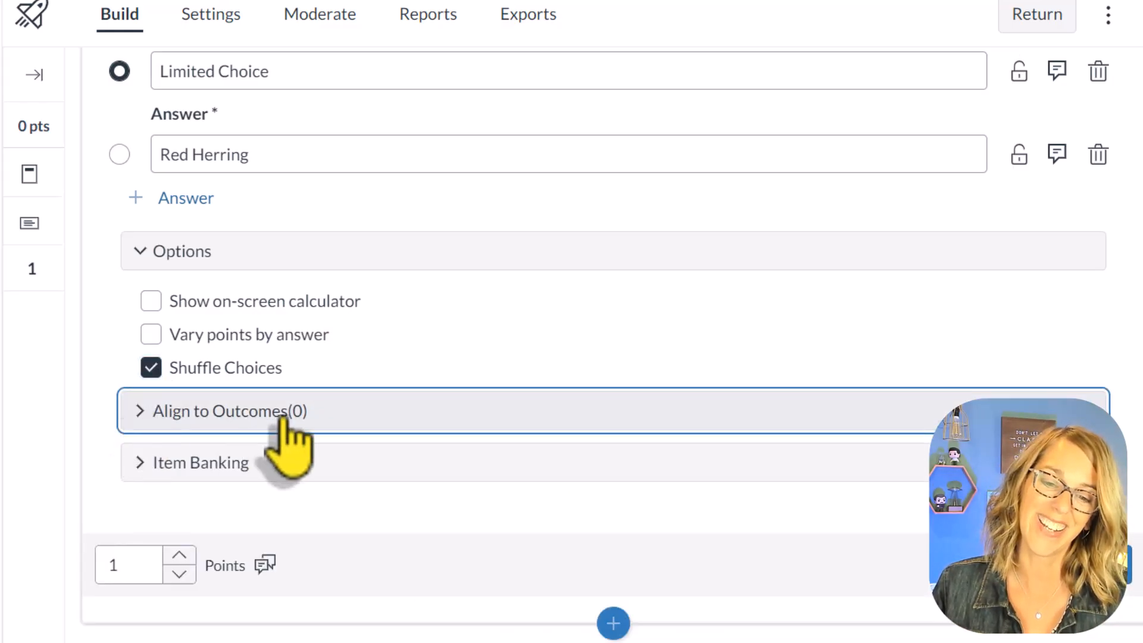
left_click(135, 464)
scroll(381, 438, "down", 1)
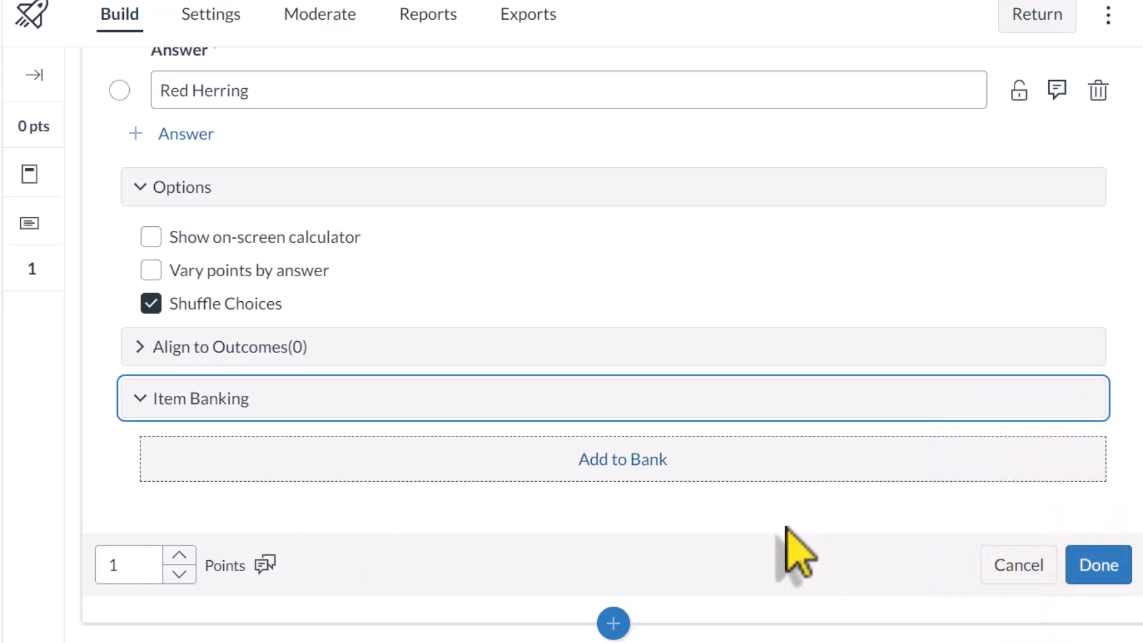
left_click(1100, 566)
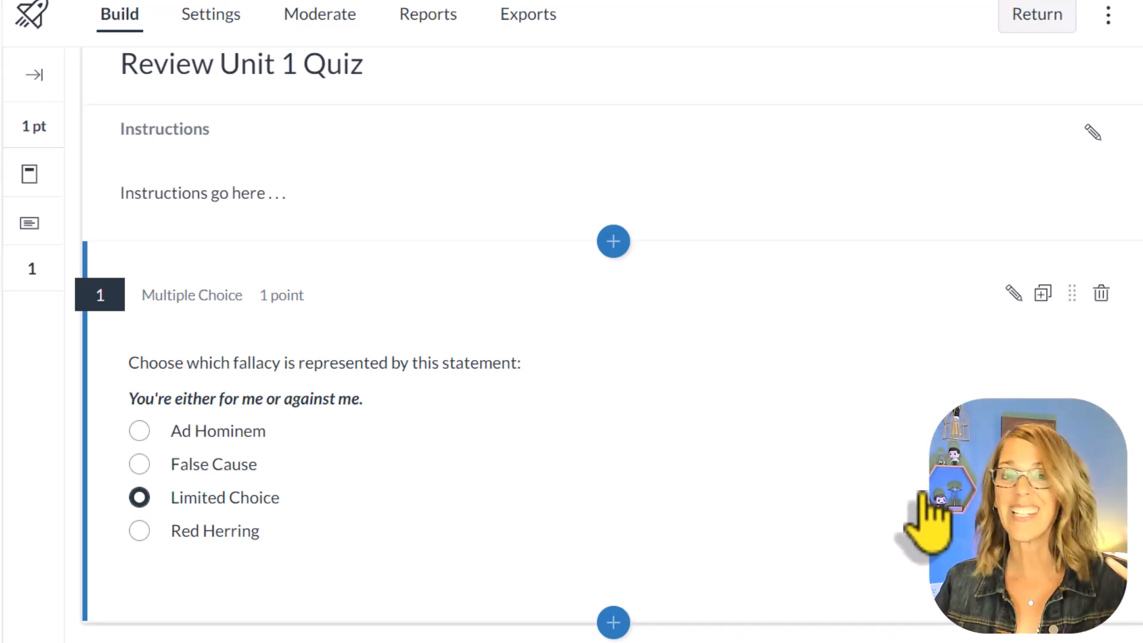
Preview the quiz as a student, pin question 1, and exit the preview
scroll(917, 493, "up", 3)
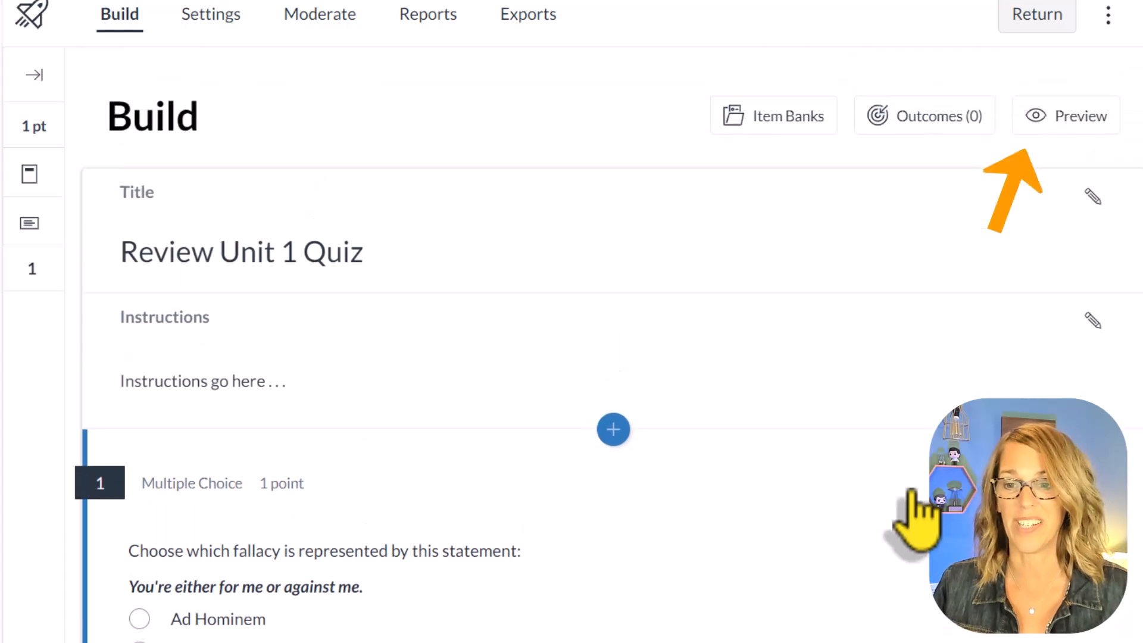
left_click(1074, 122)
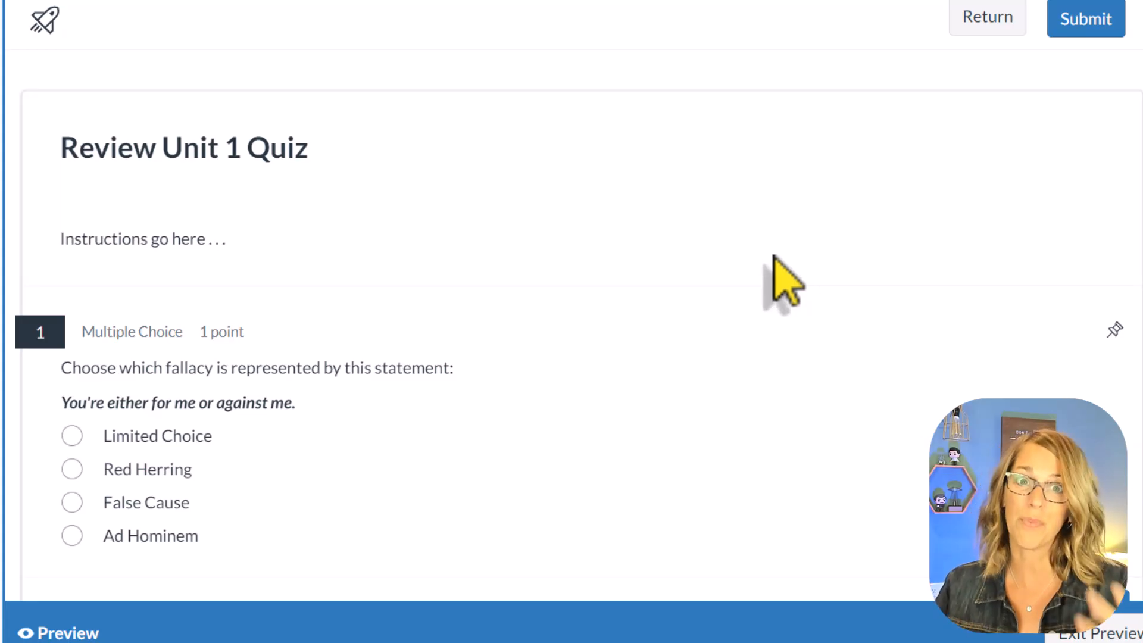
left_click(1114, 332)
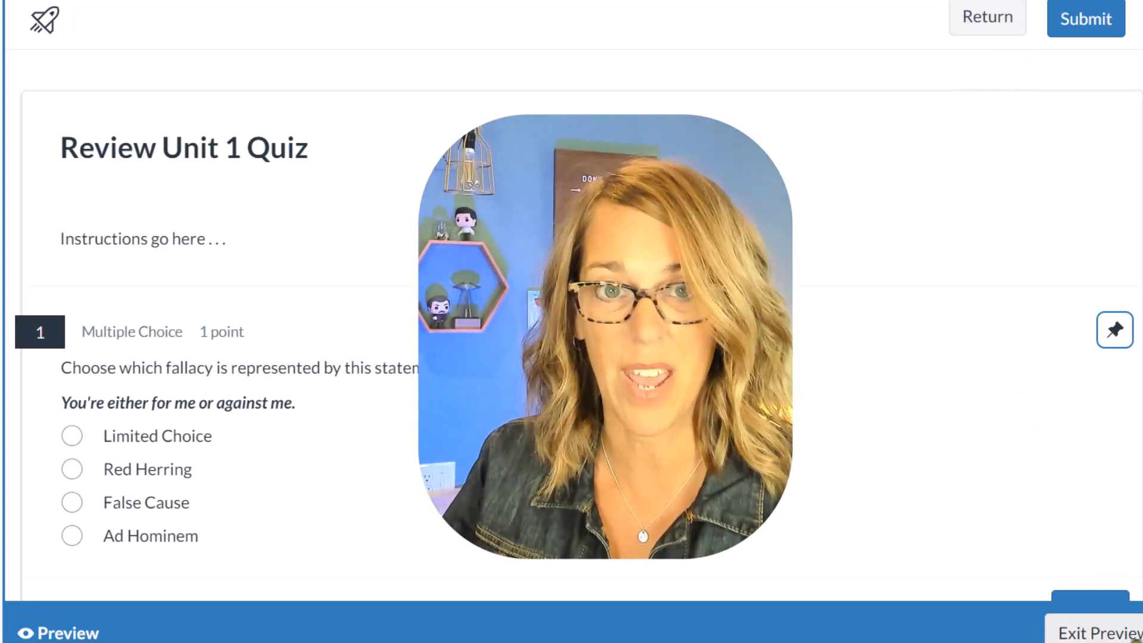
left_click(1108, 633)
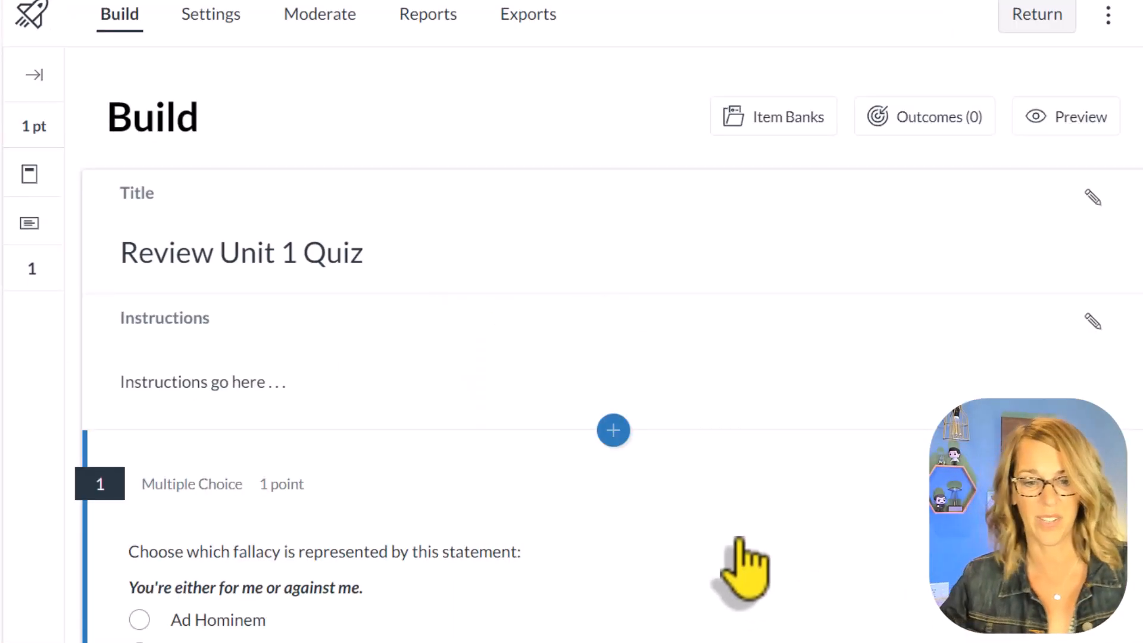
Append a Hot Spot question with the stem "Click on the word in the ad that makes this an example of the Appeal To Emotion Fallacy."
scroll(745, 572, "down", 3)
left_click(613, 619)
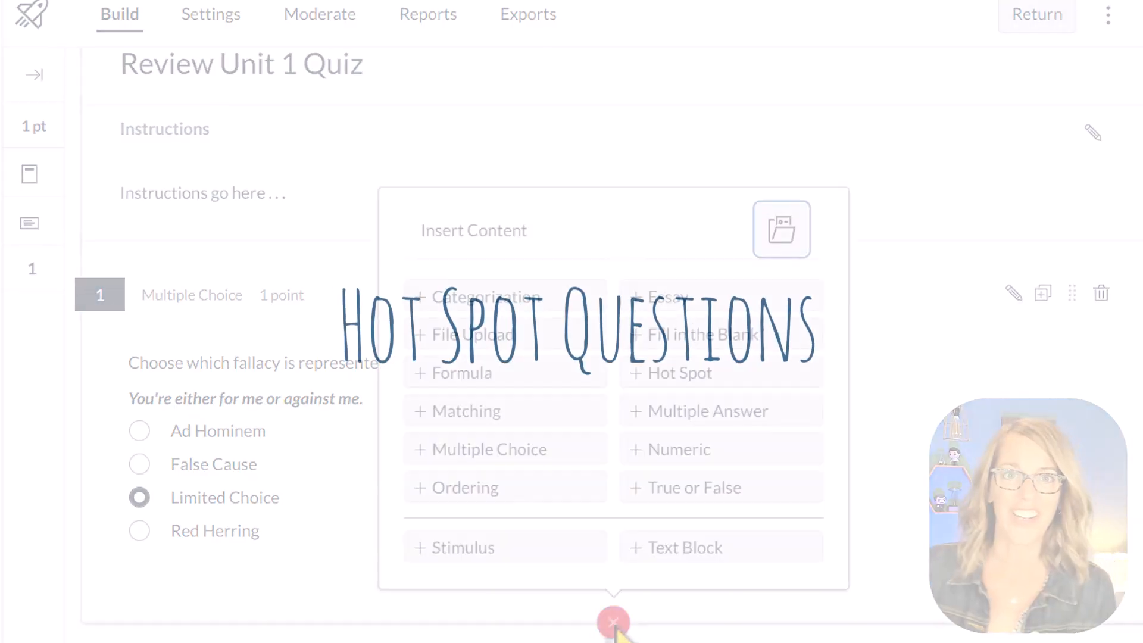
left_click(701, 383)
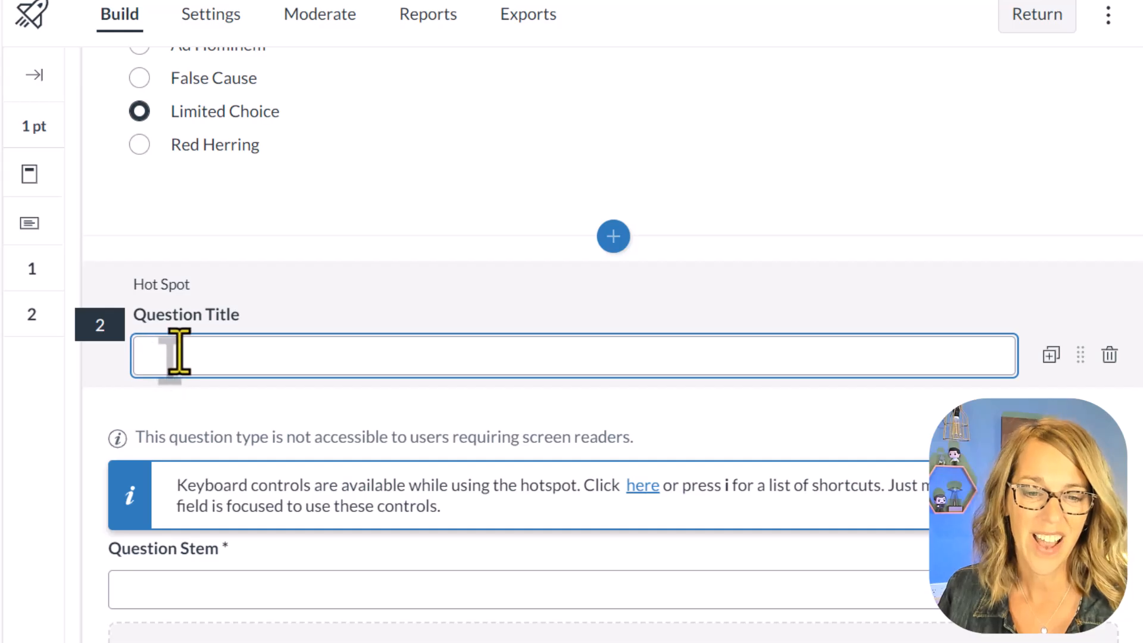
scroll(395, 395, "down", 2)
left_click(164, 489)
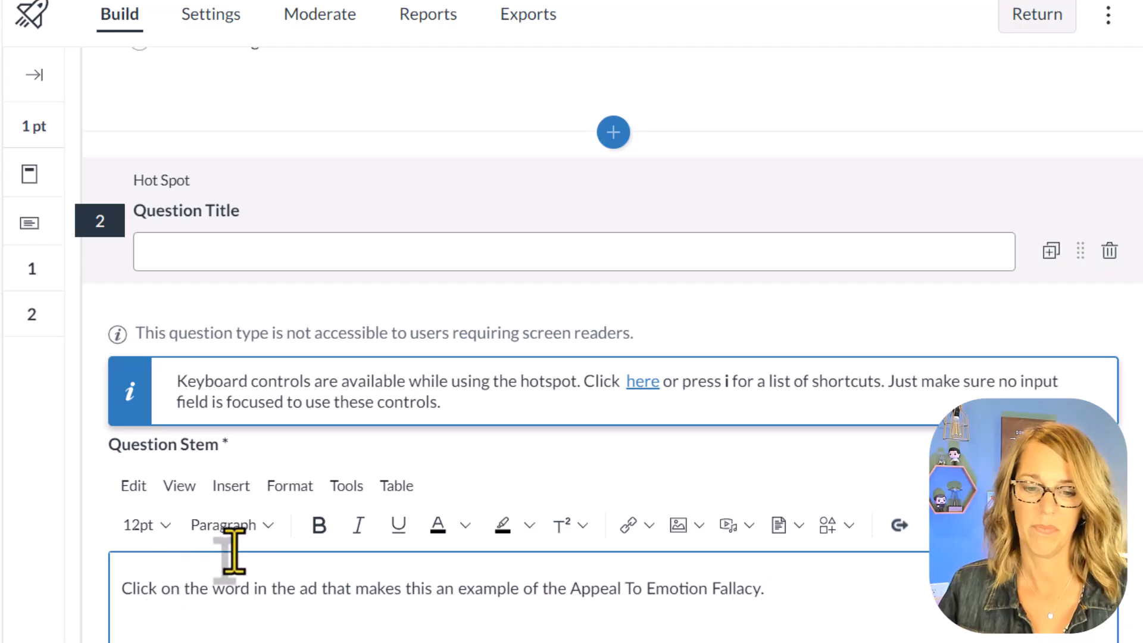
Upload the "Coke ad" JPEG file as the image of the Hot Spot question
scroll(347, 548, "down", 3)
scroll(346, 549, "down", 2)
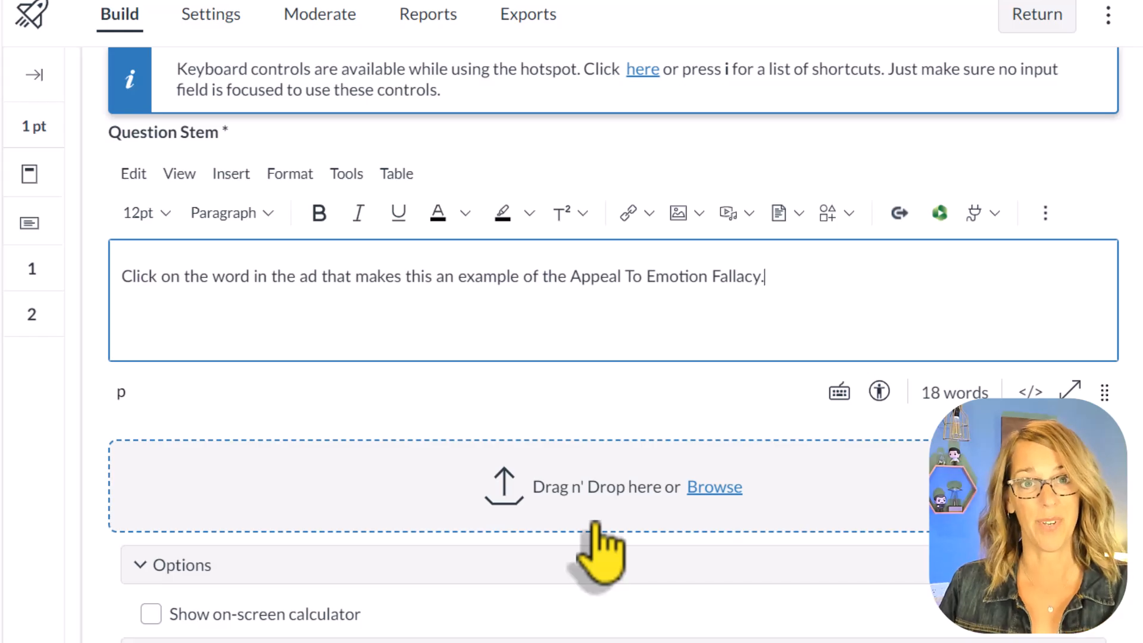
left_click(716, 487)
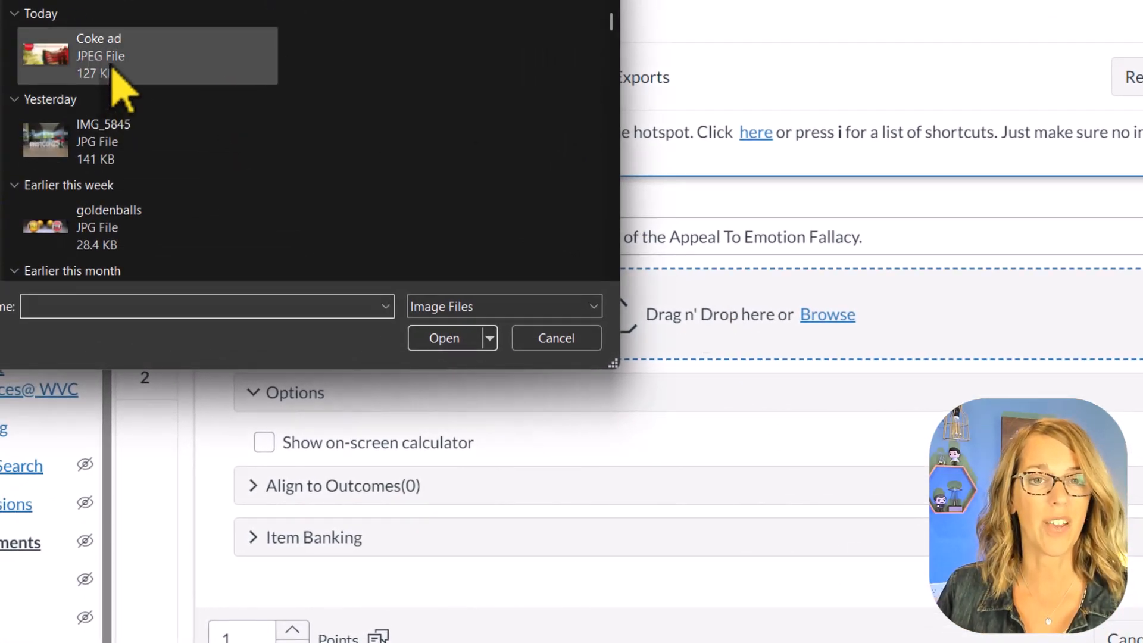
left_click(123, 50)
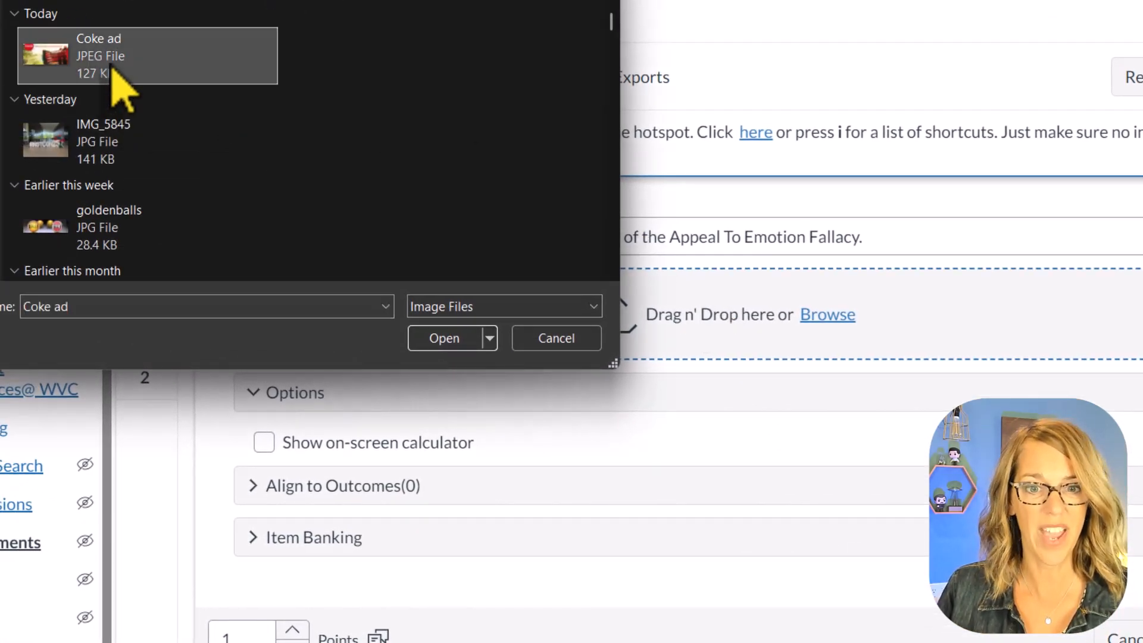
left_click(464, 349)
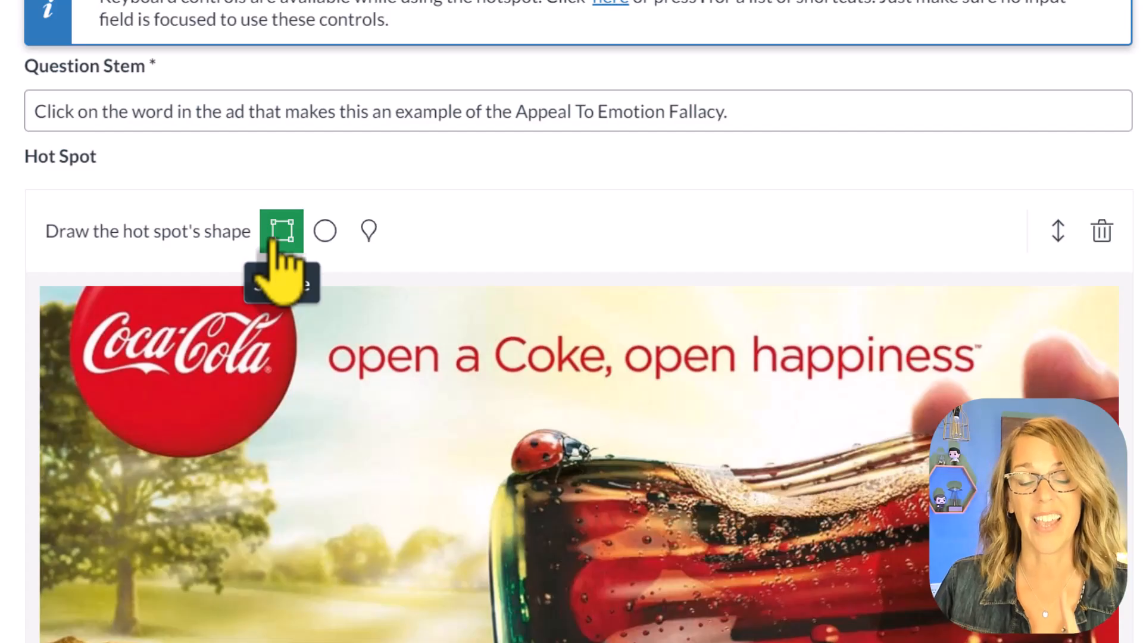
Draw a four-sided polygon hot spot around the word "happiness" in the Coke ad image
left_click(325, 232)
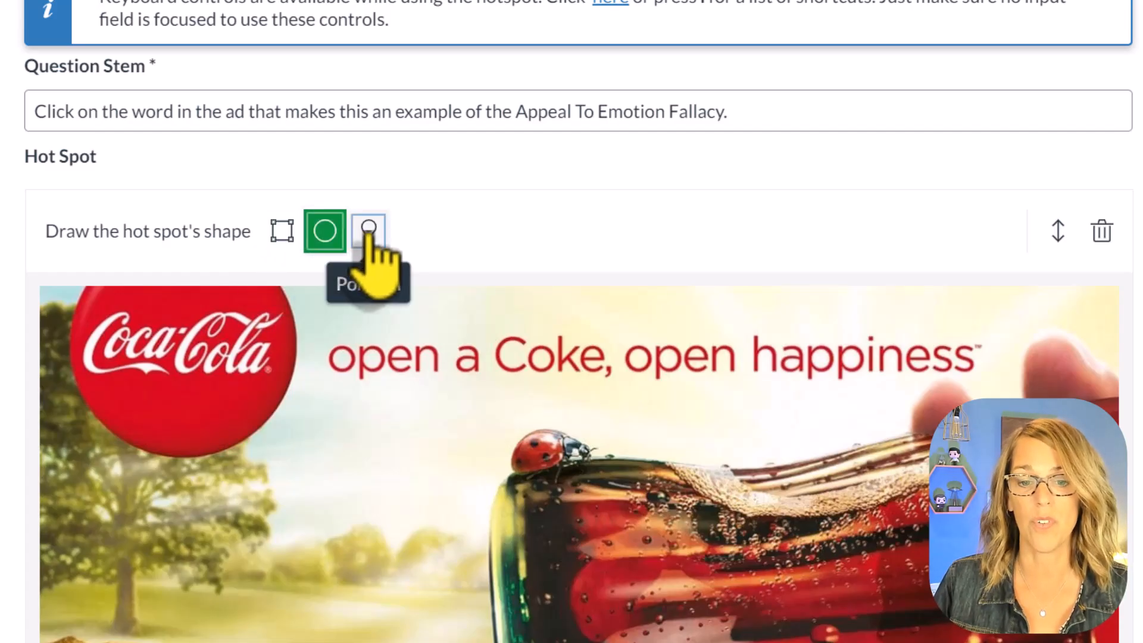
left_click(369, 235)
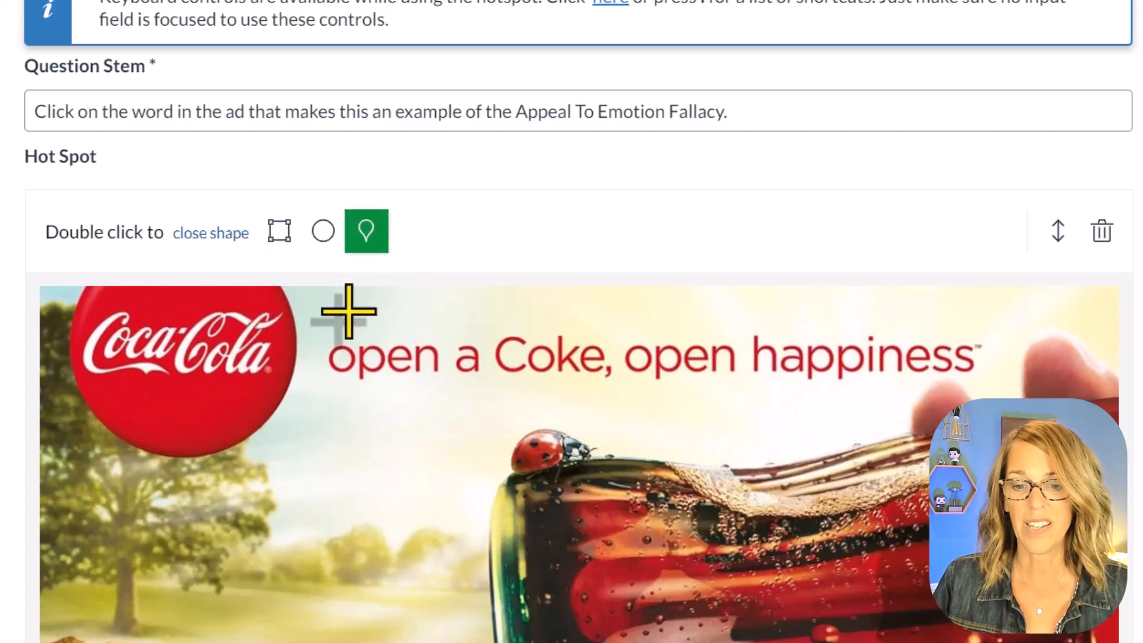
left_click(743, 310)
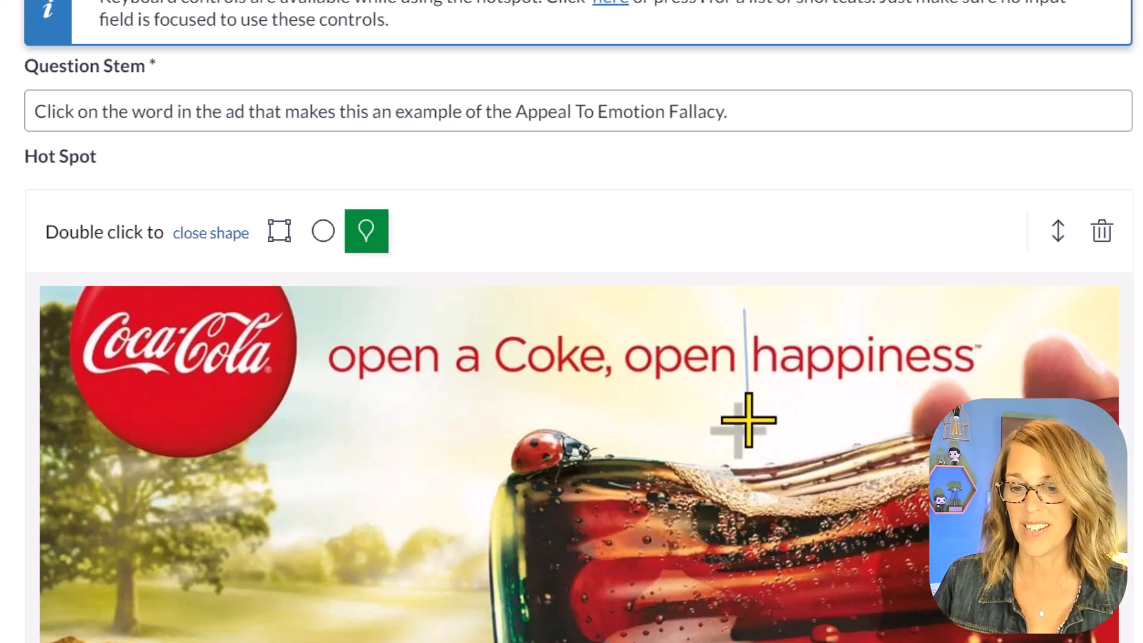
left_click(748, 435)
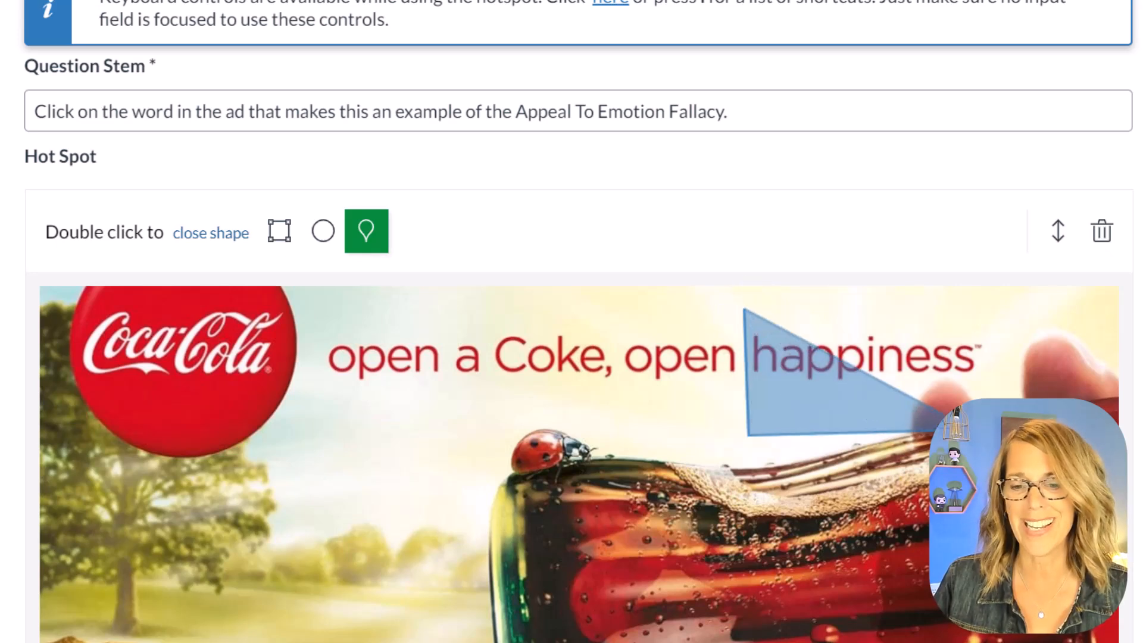
left_click(1036, 416)
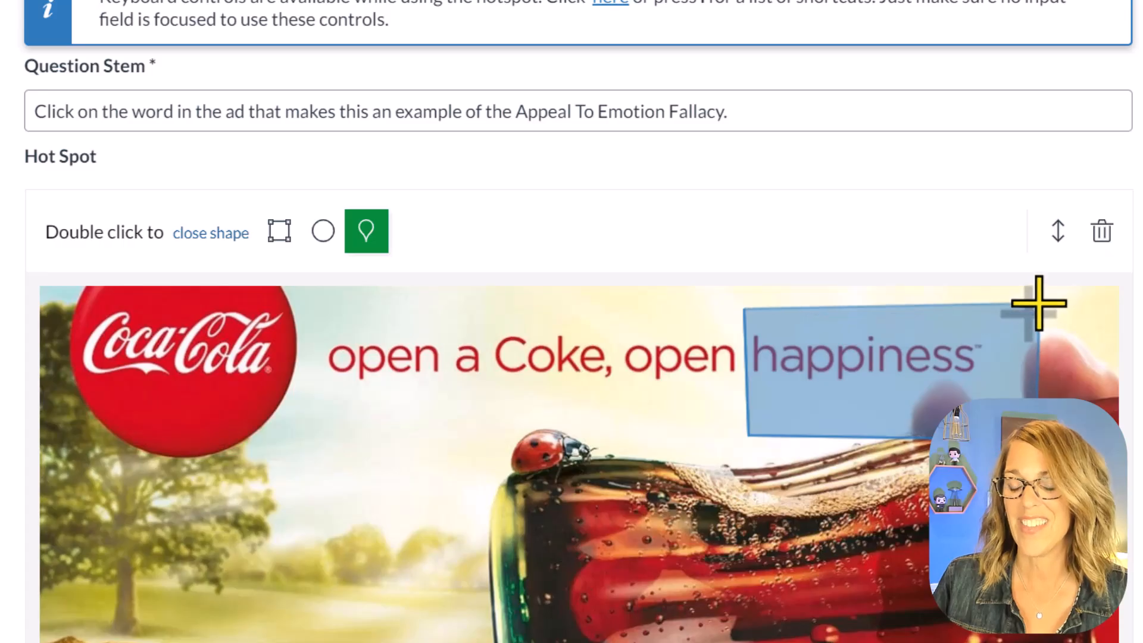
left_click(1043, 300)
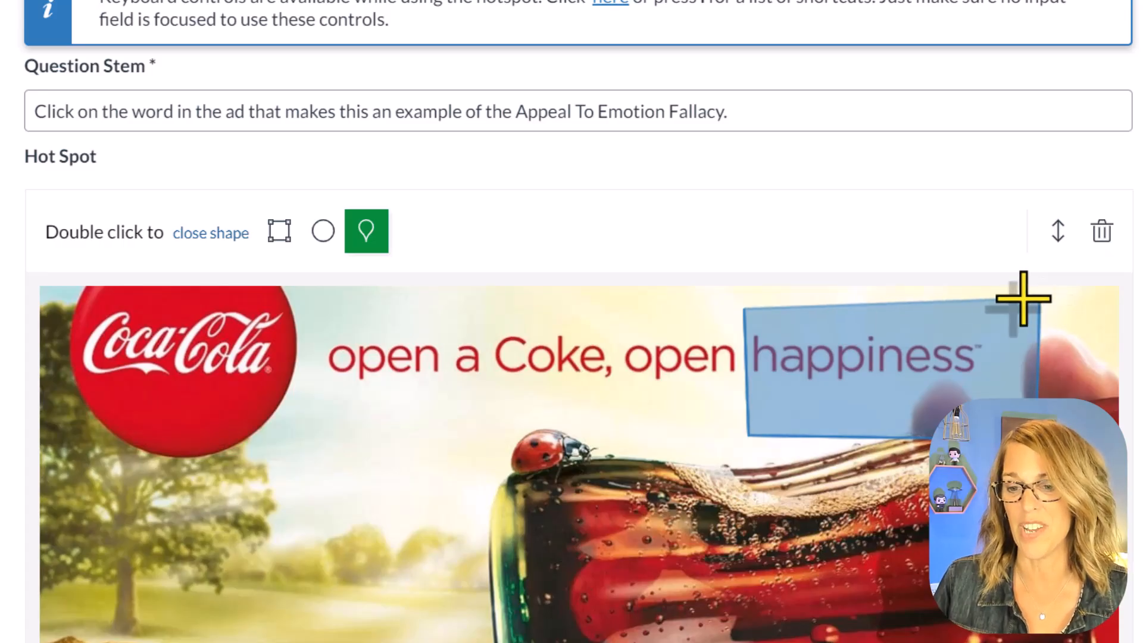
double_click(946, 287)
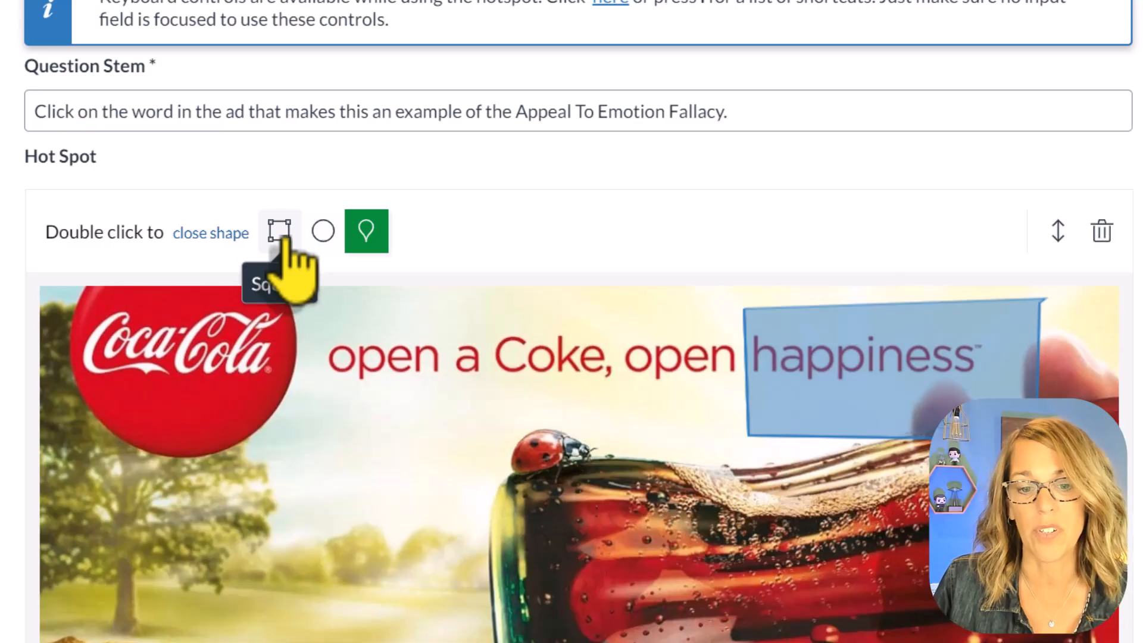
Draw a square hot spot over the word "happiness" and an oval hot spot around the ladybug on the bottle
left_click(280, 231)
scroll(289, 256, "down", 2)
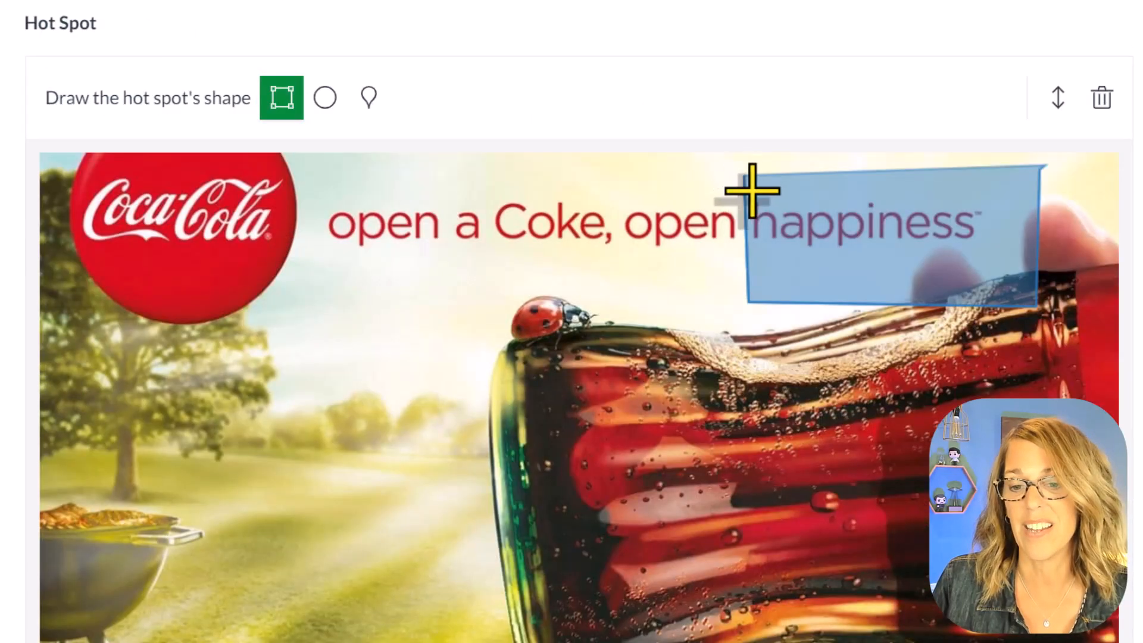
left_click_drag(746, 192, 1006, 258)
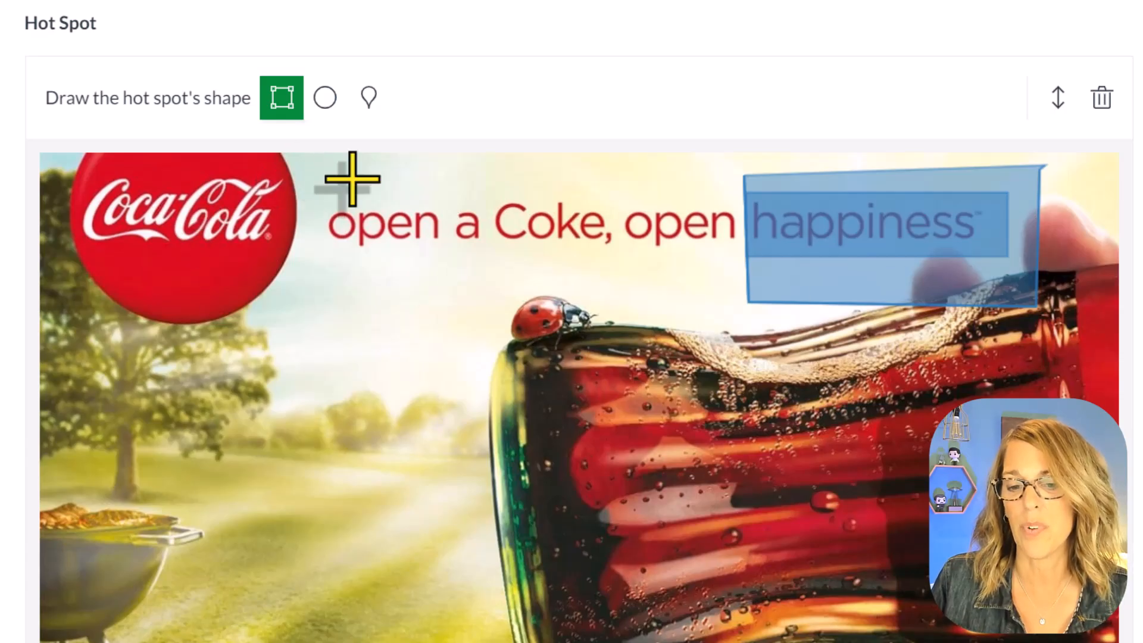
left_click(326, 102)
left_click_drag(492, 286, 597, 345)
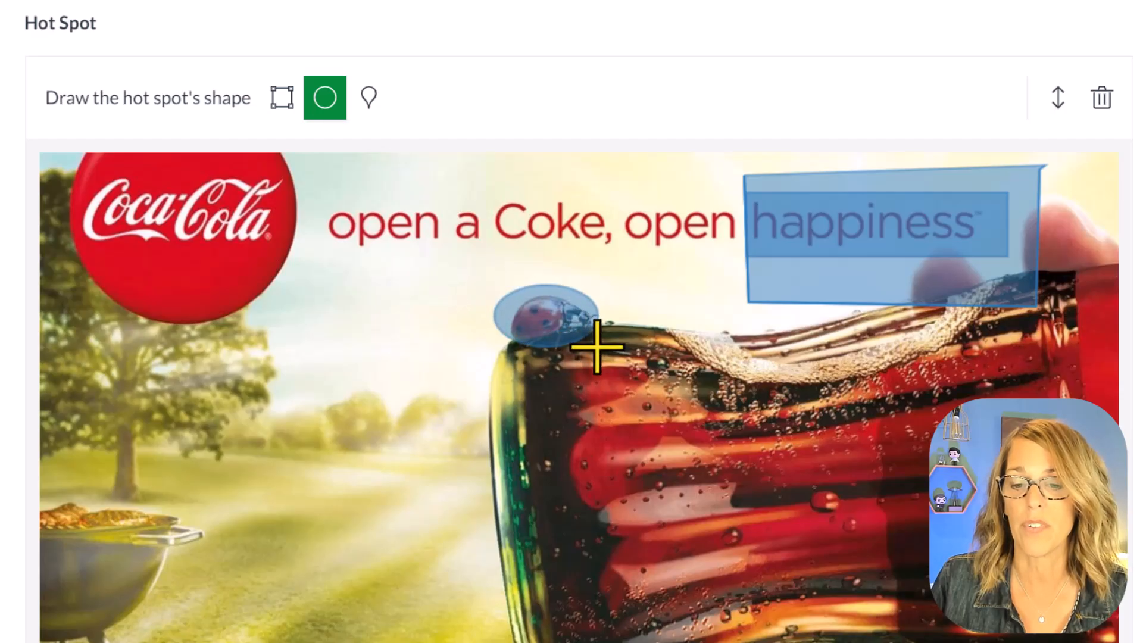
Review the hot spots listed under the image and delete the polygon hot spot
scroll(902, 393, "down", 10)
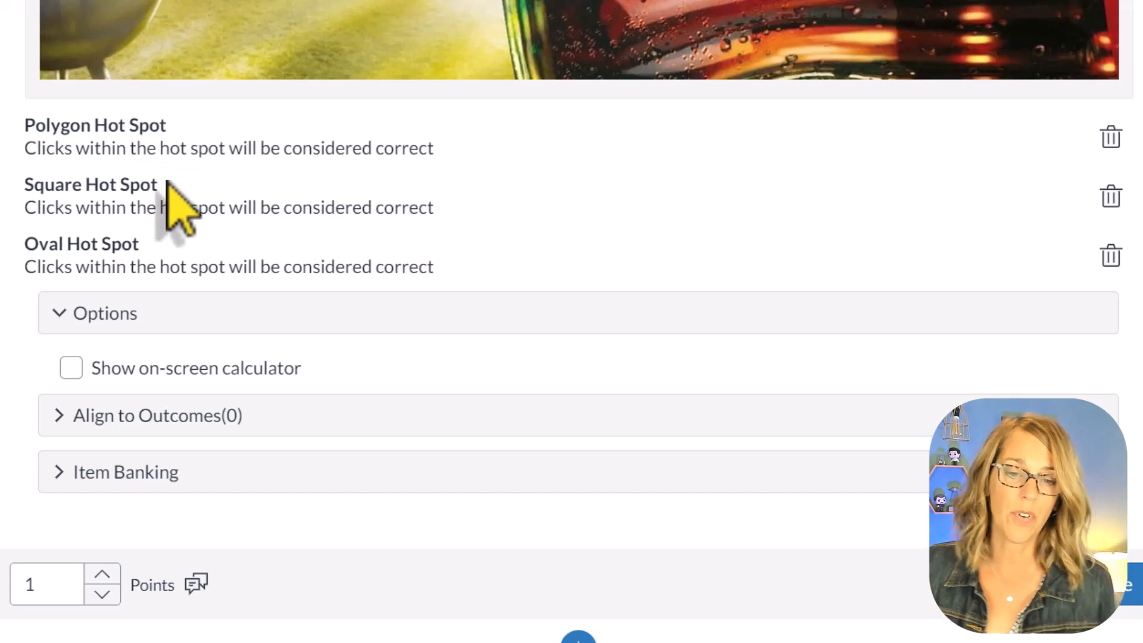
scroll(179, 205, "up", 2)
scroll(151, 248, "up", 8)
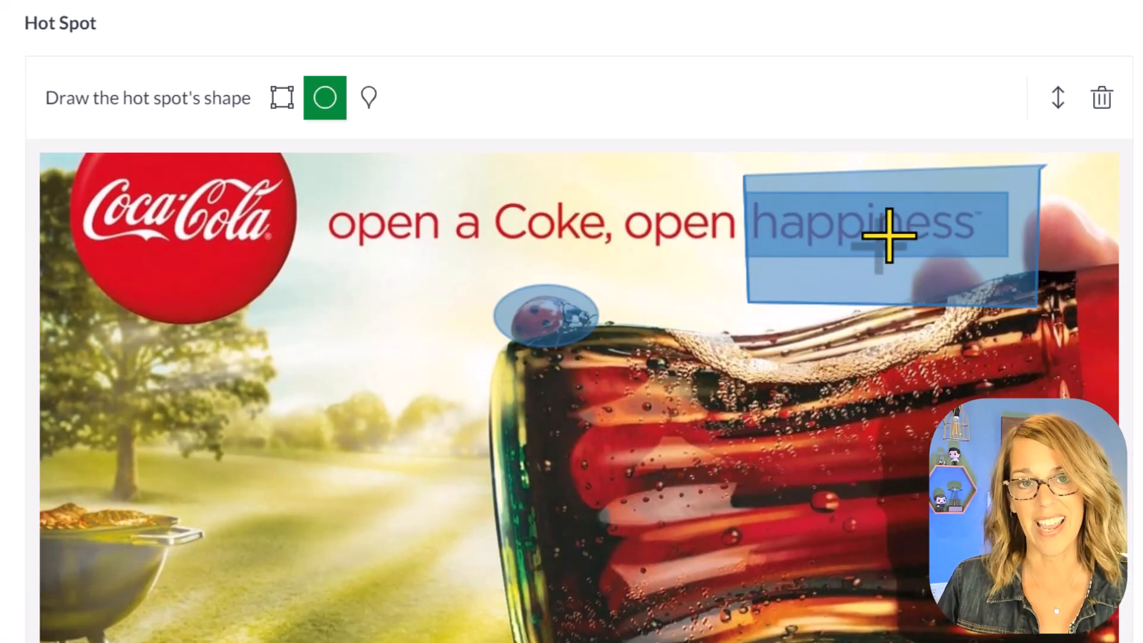
scroll(893, 233, "down", 4)
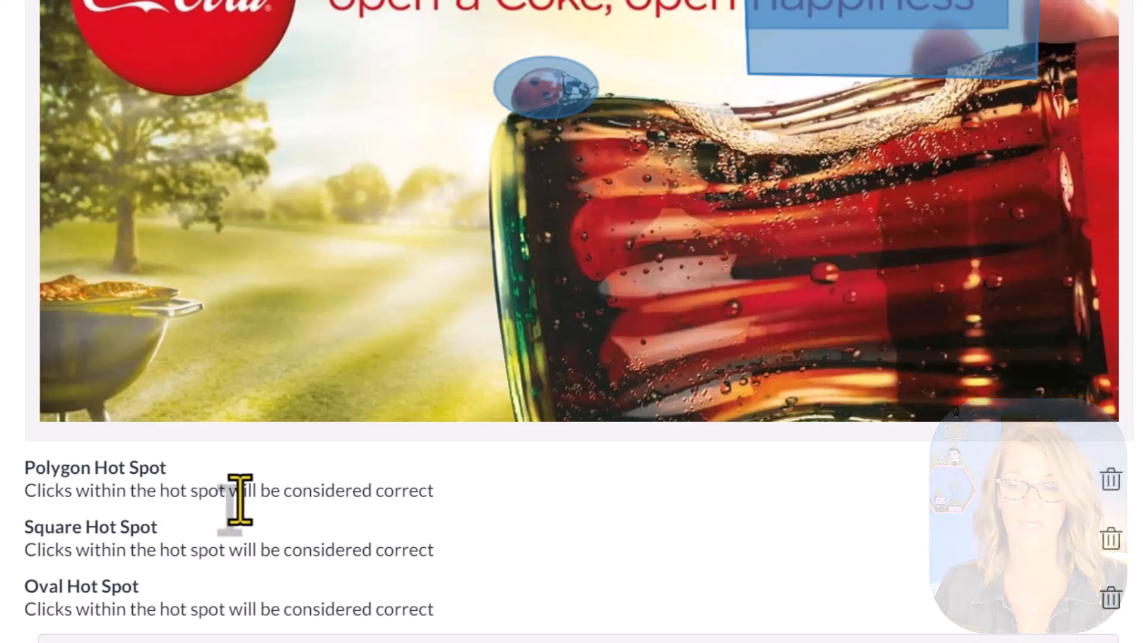
left_click(1112, 482)
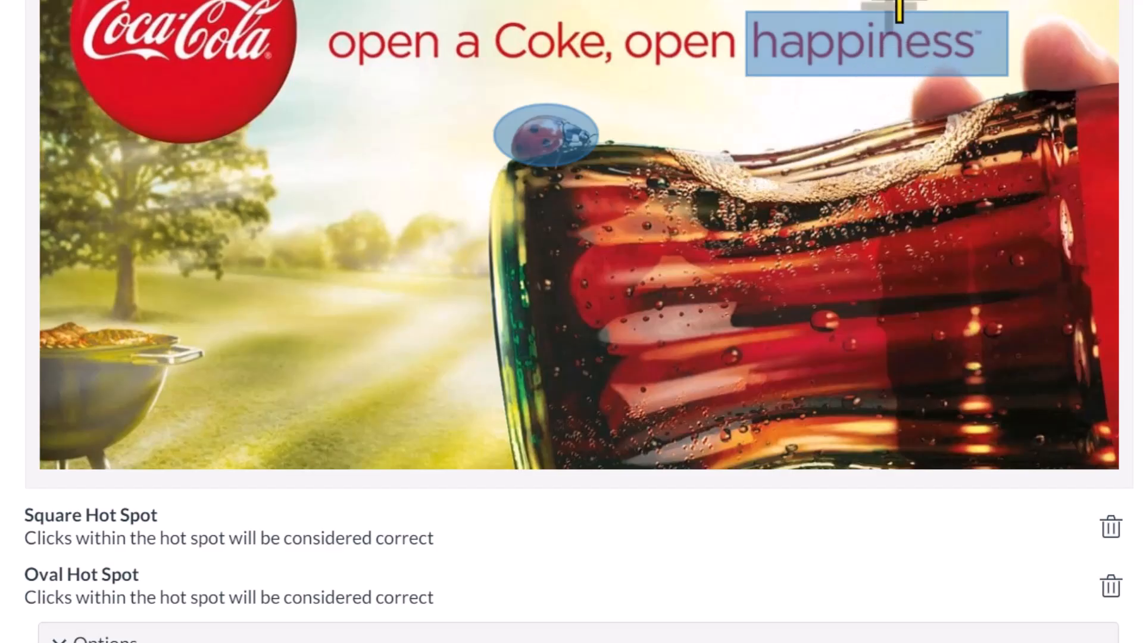
Check the remaining hot spots and question options, and save the Hot Spot question
scroll(576, 186, "down", 4)
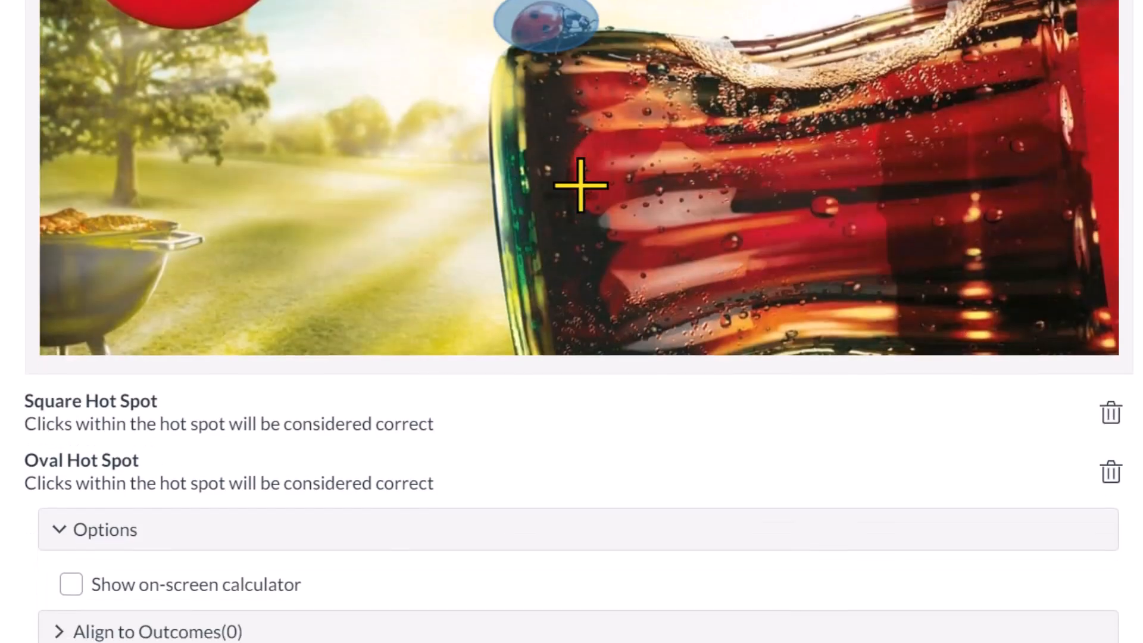
scroll(581, 186, "up", 2)
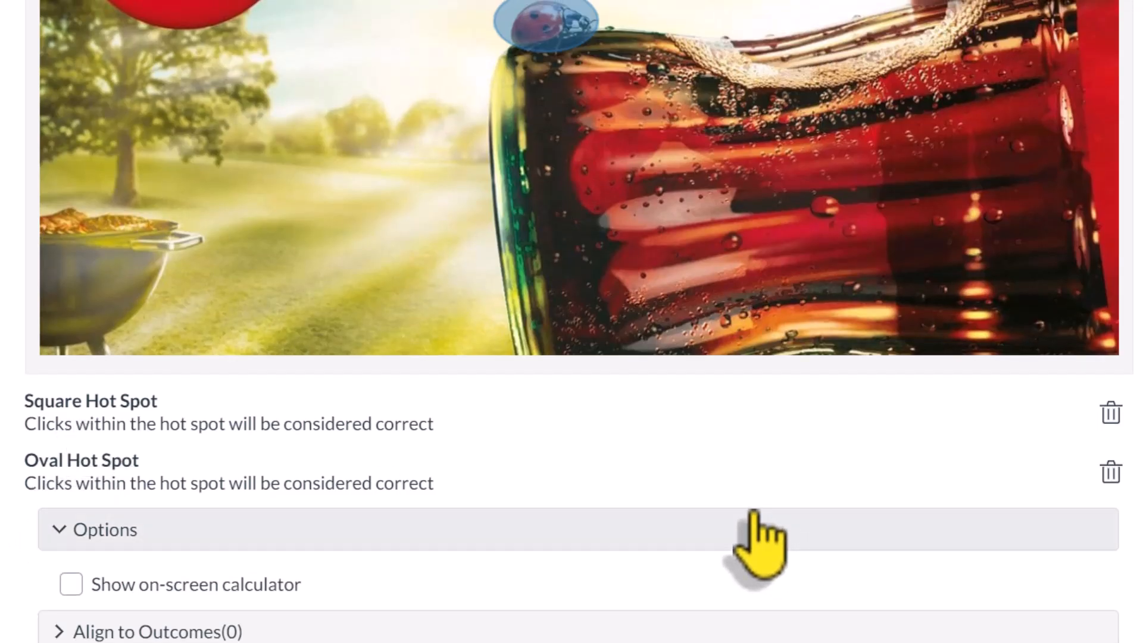
scroll(759, 539, "down", 4)
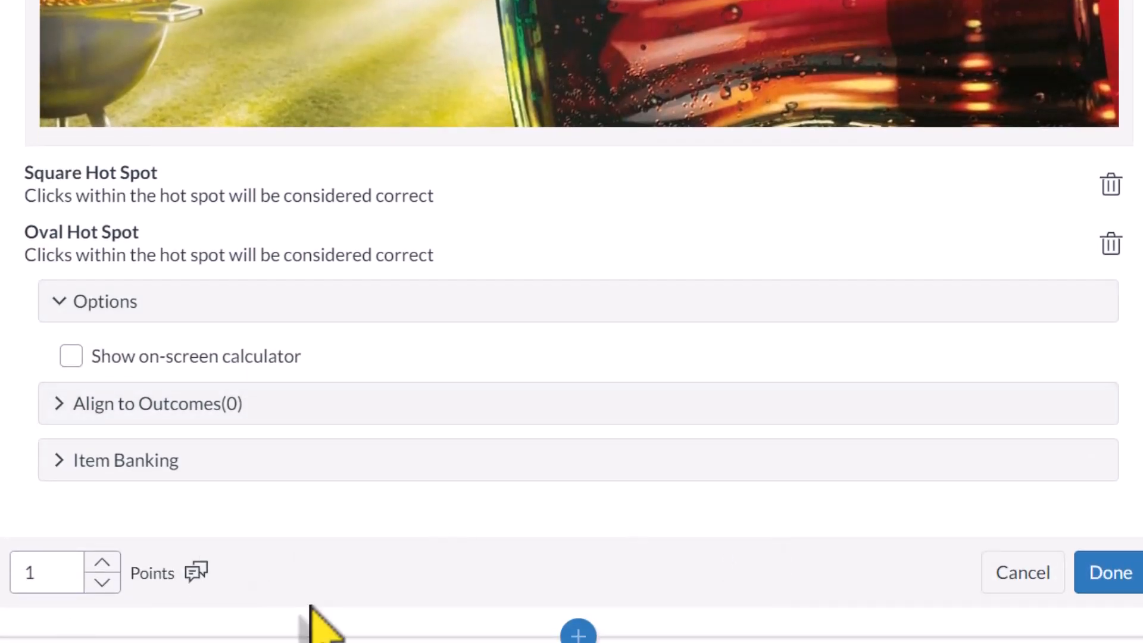
left_click(1110, 573)
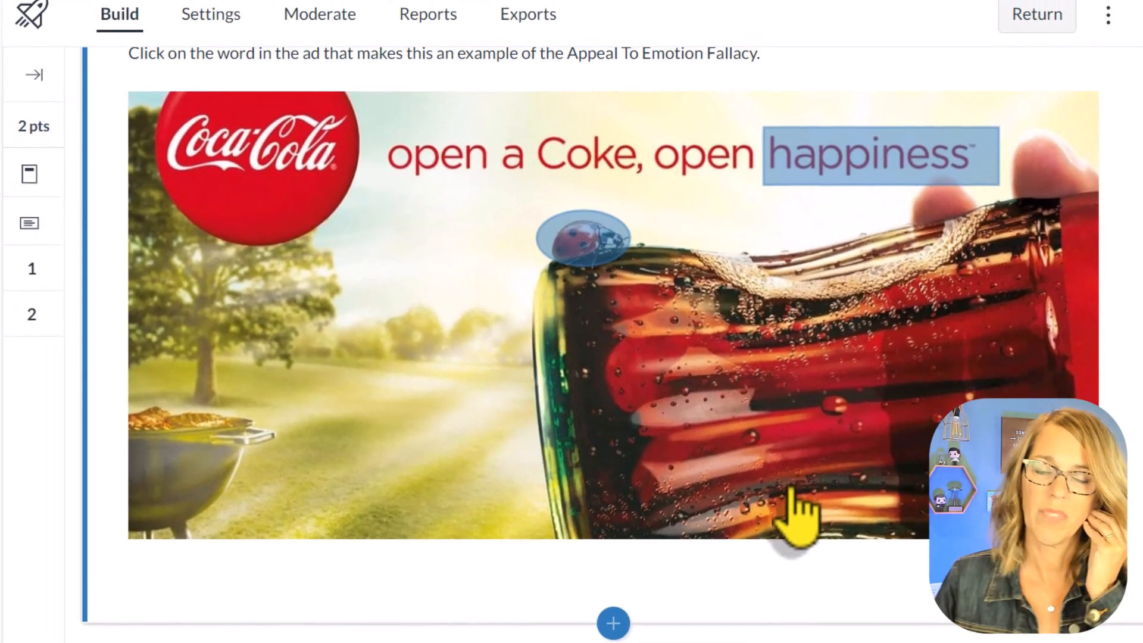
Duplicate the multiple choice question 1 about the fallacy statement
scroll(795, 506, "up", 8)
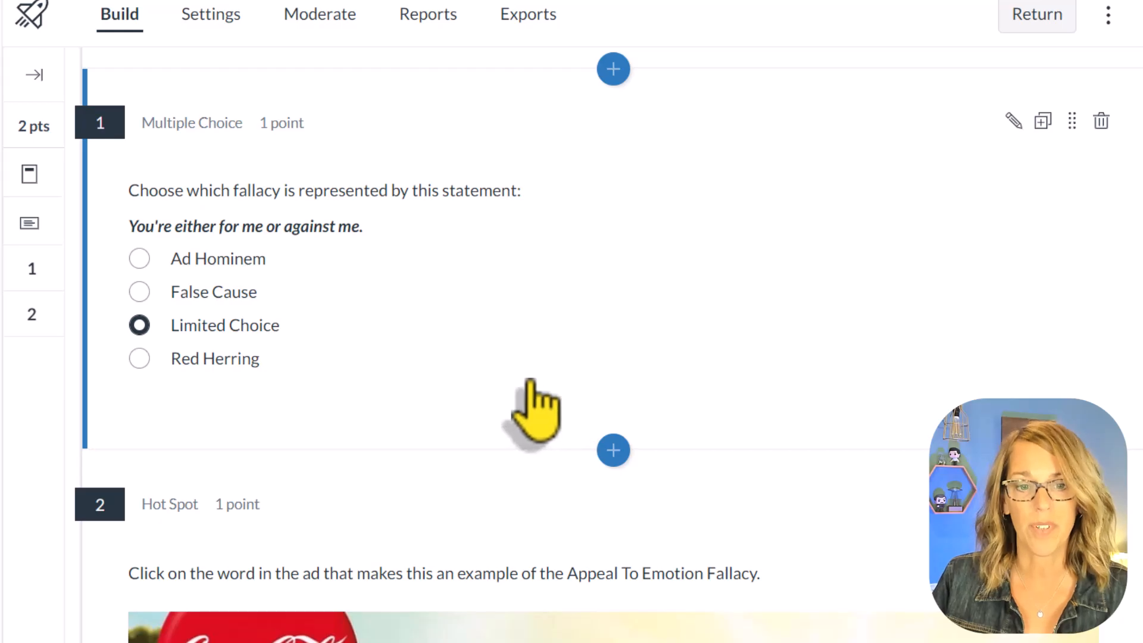
left_click(1042, 122)
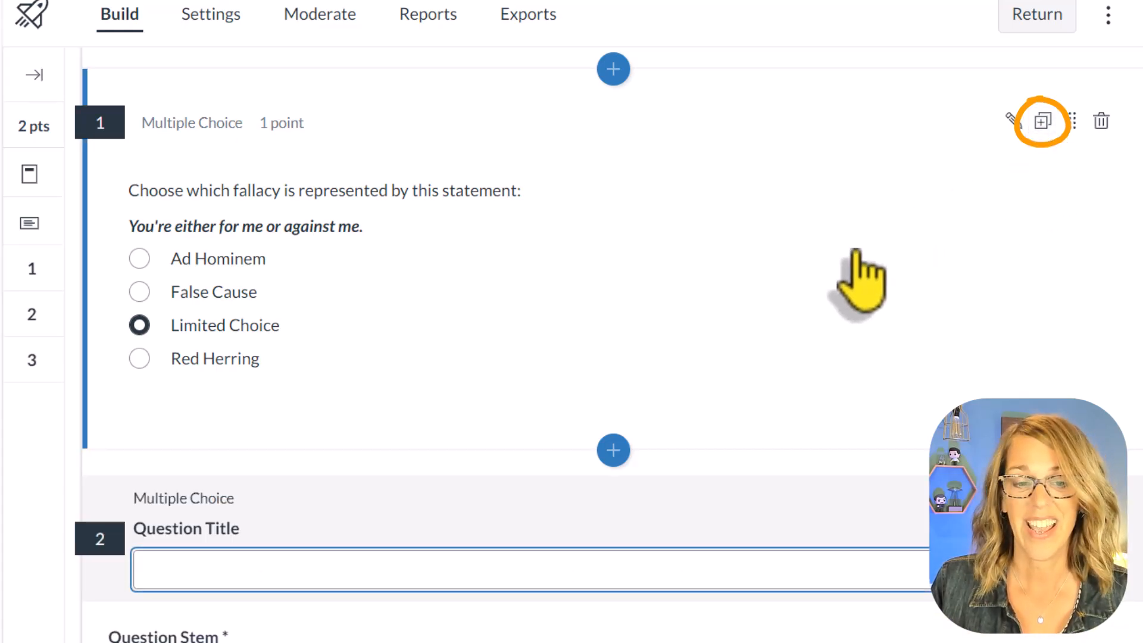
scroll(723, 307, "down", 5)
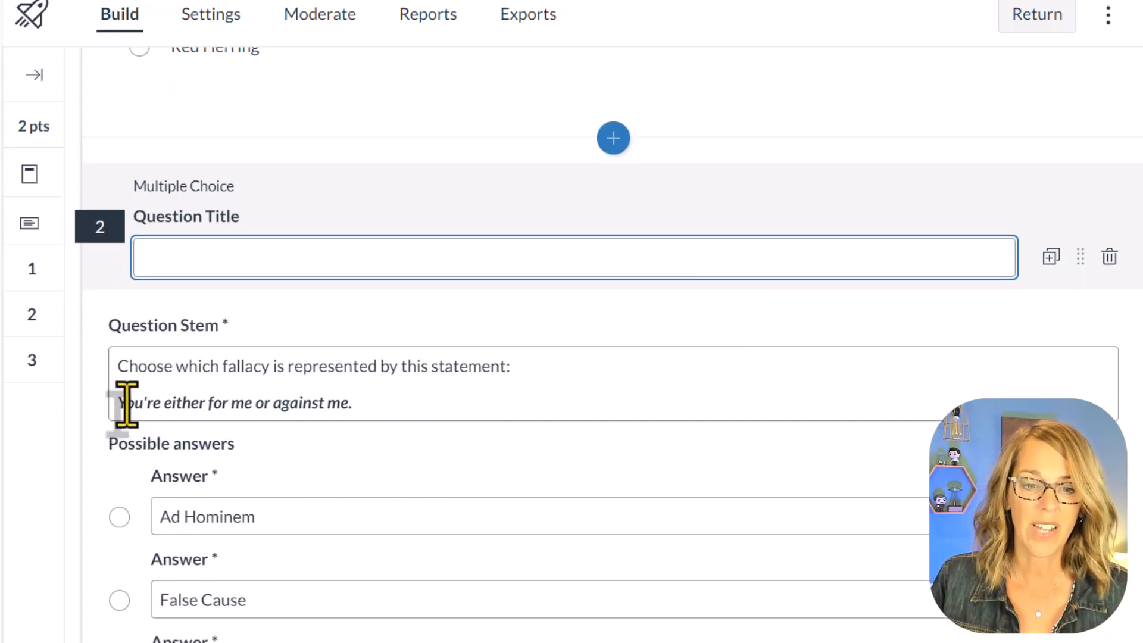
Replace the bold italic statement in the duplicated question's stem with "Don't trust anything she says. She didn't even go to high school."
left_click(185, 405)
left_click_drag(122, 506, 531, 506)
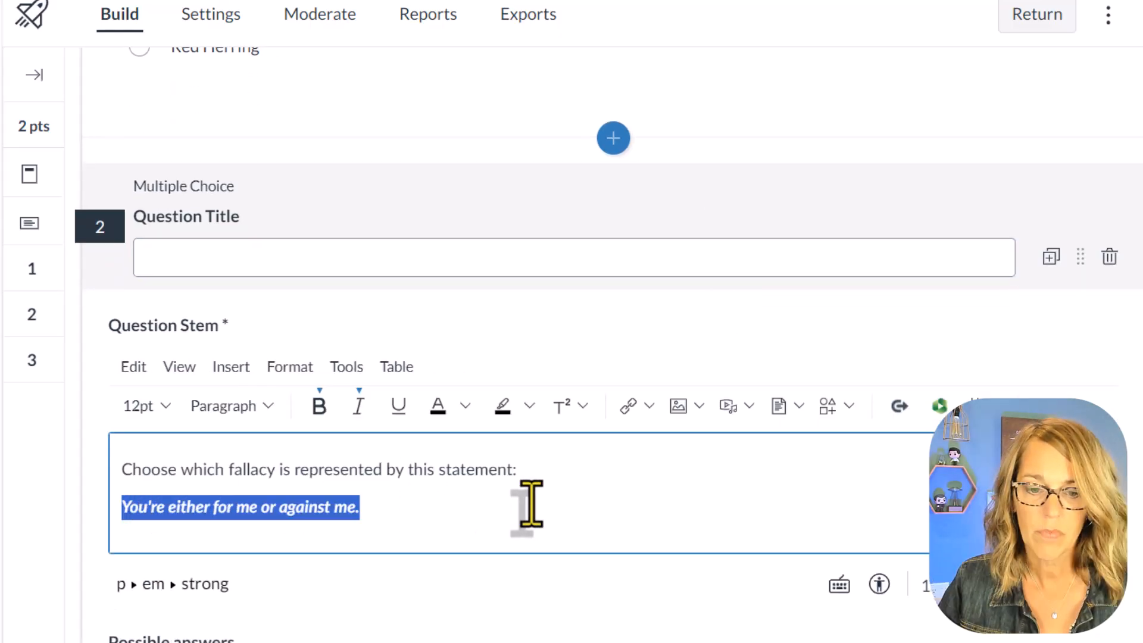
scroll(531, 507, "down", 5)
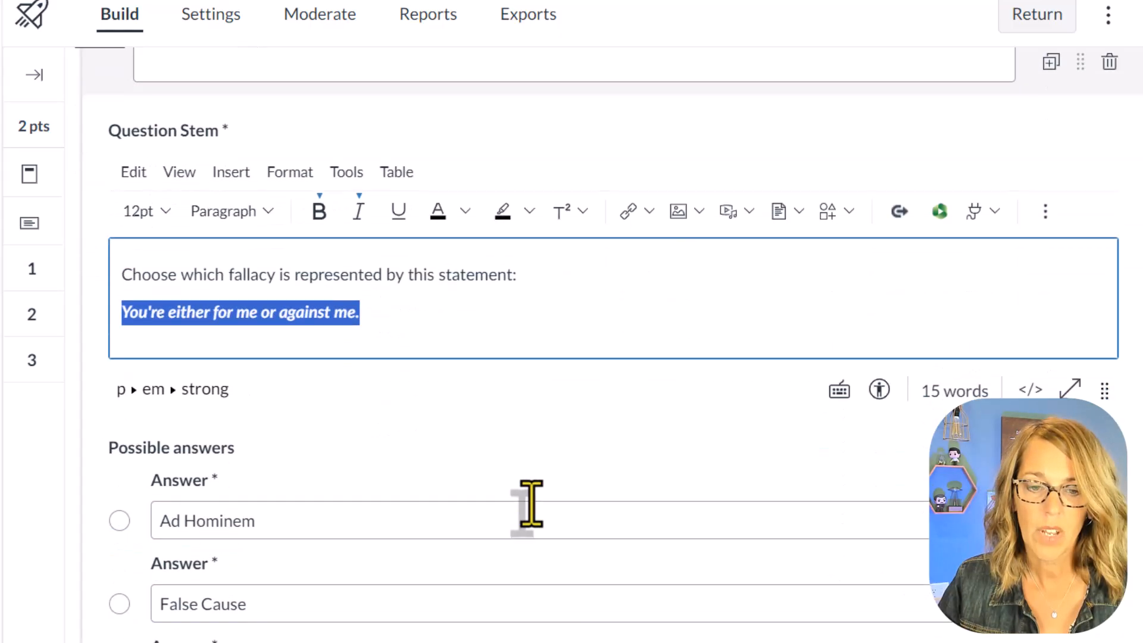
left_click(413, 217)
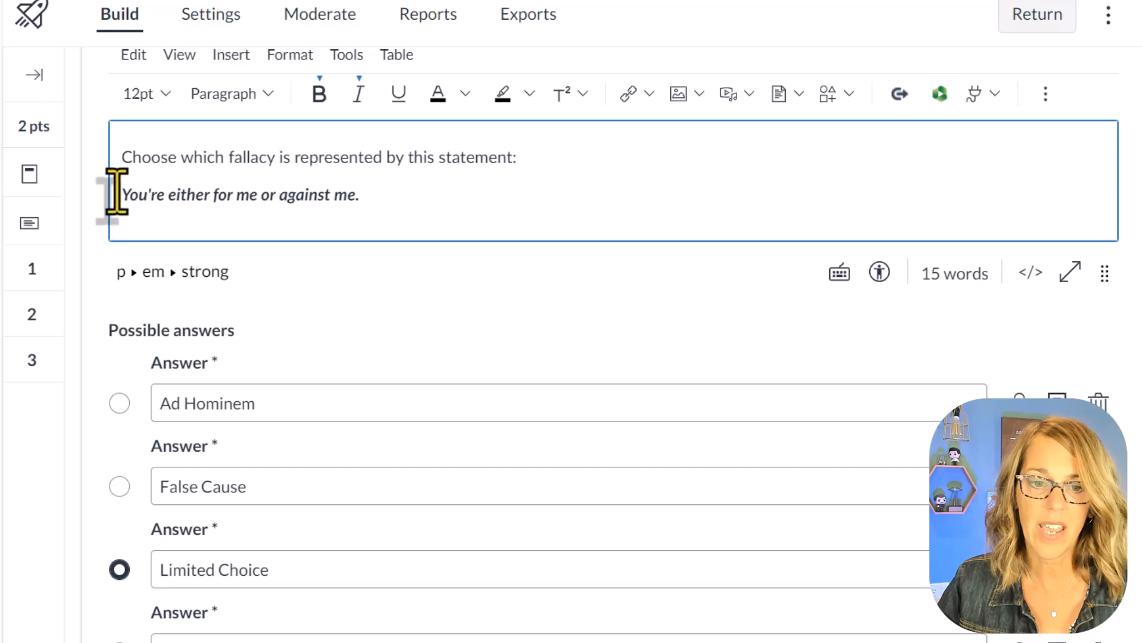
left_click_drag(116, 192, 415, 239)
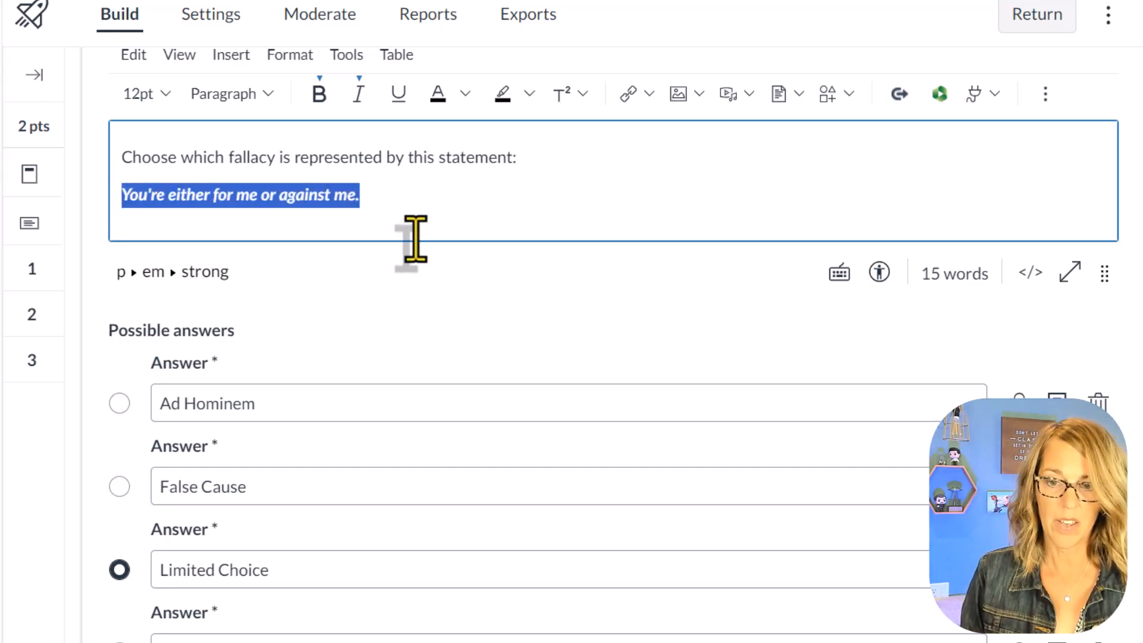
type("Do")
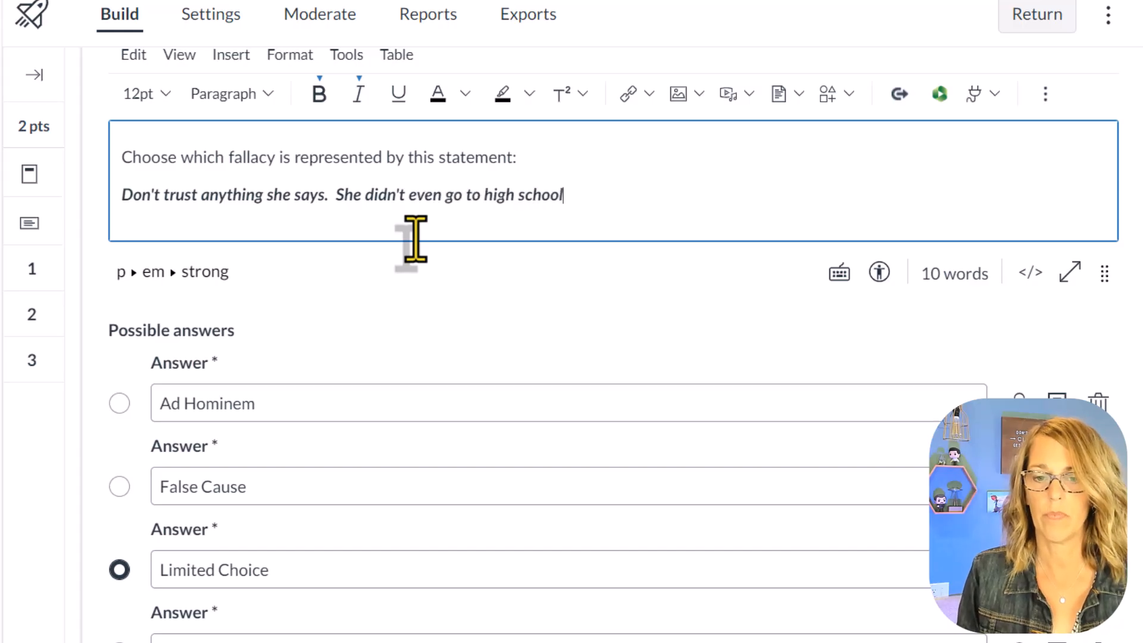
Mark "Ad Hominem" as the correct answer of the duplicated question
scroll(452, 363, "down", 2)
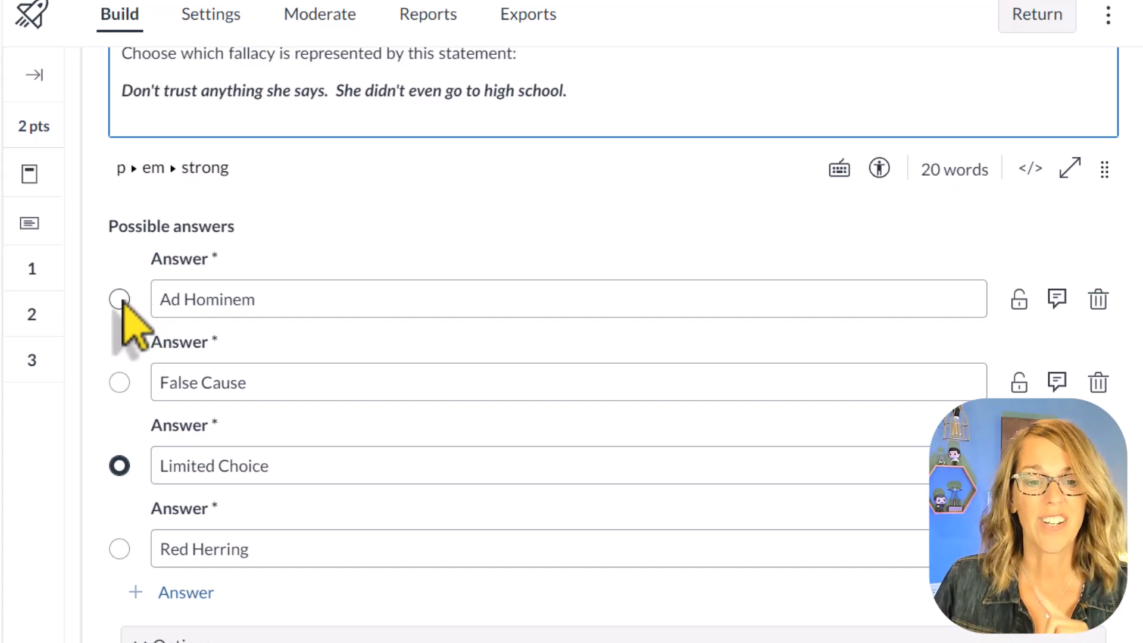
left_click(119, 299)
scroll(128, 312, "down", 4)
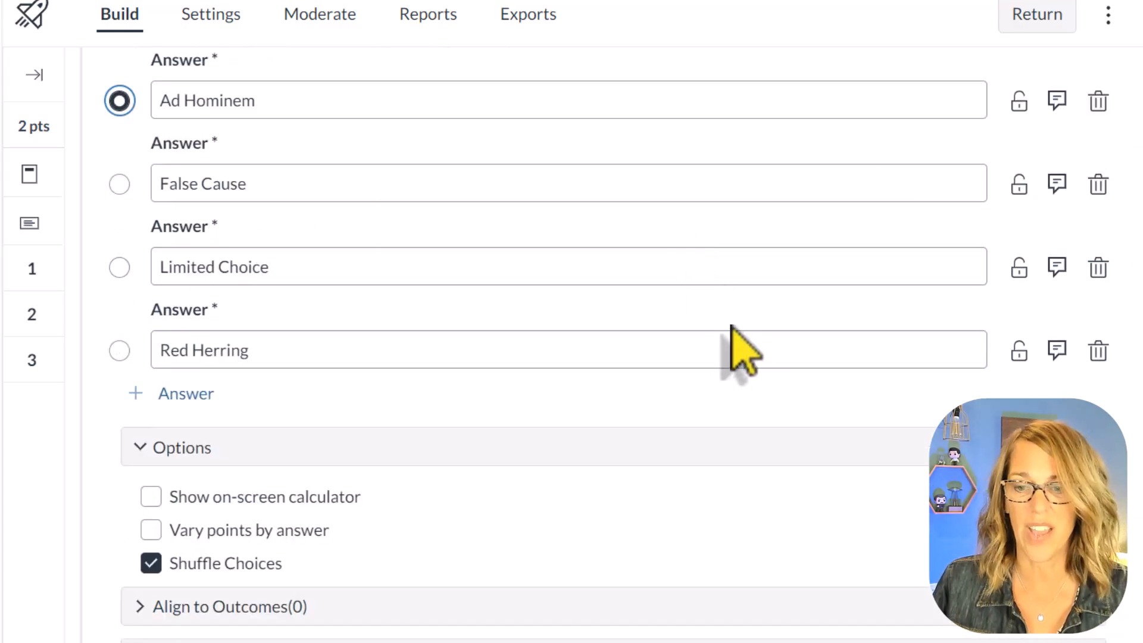
scroll(475, 327, "up", 2)
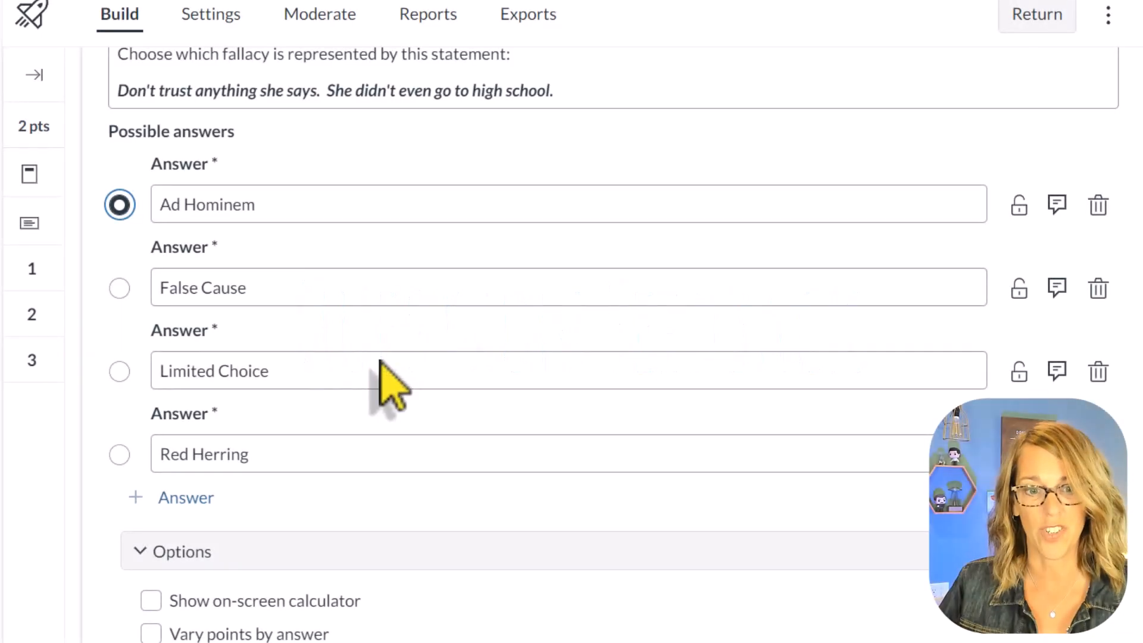
Add student feedback to the duplicated question for a correct answer: "You're right! Good job."
scroll(408, 421, "down", 5)
left_click(264, 551)
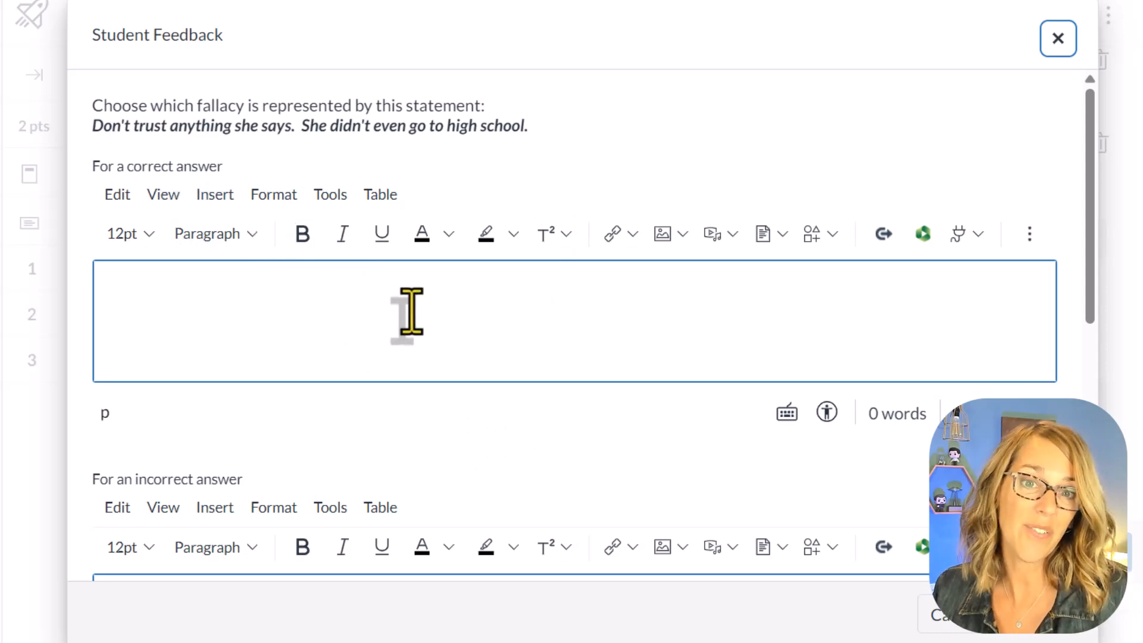
scroll(411, 311, "down", 3)
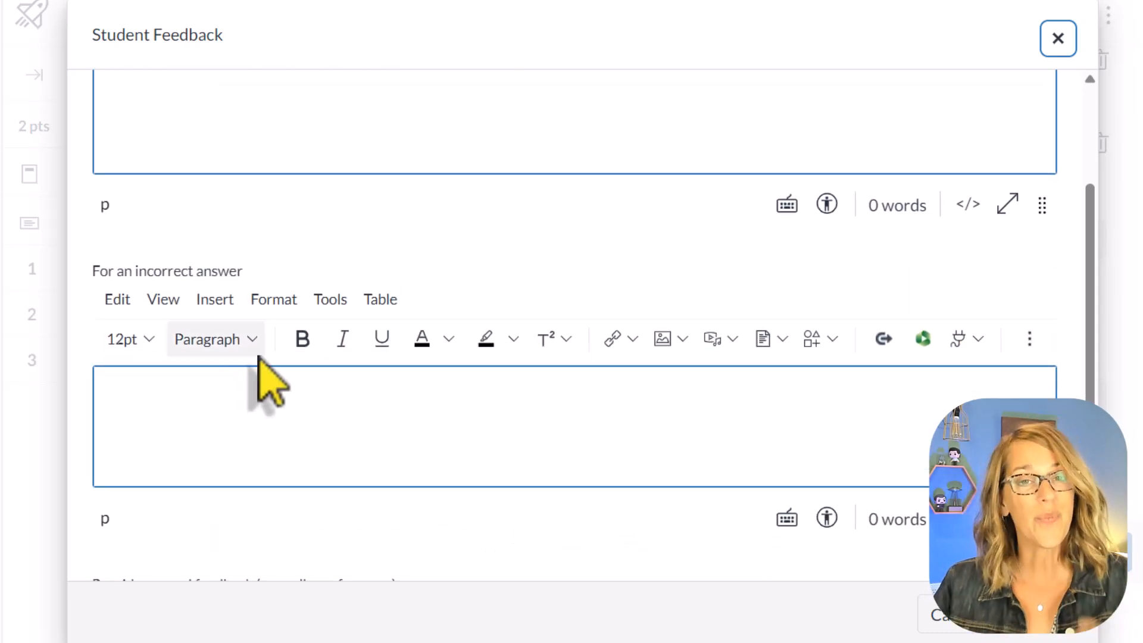
scroll(266, 357, "up", 2)
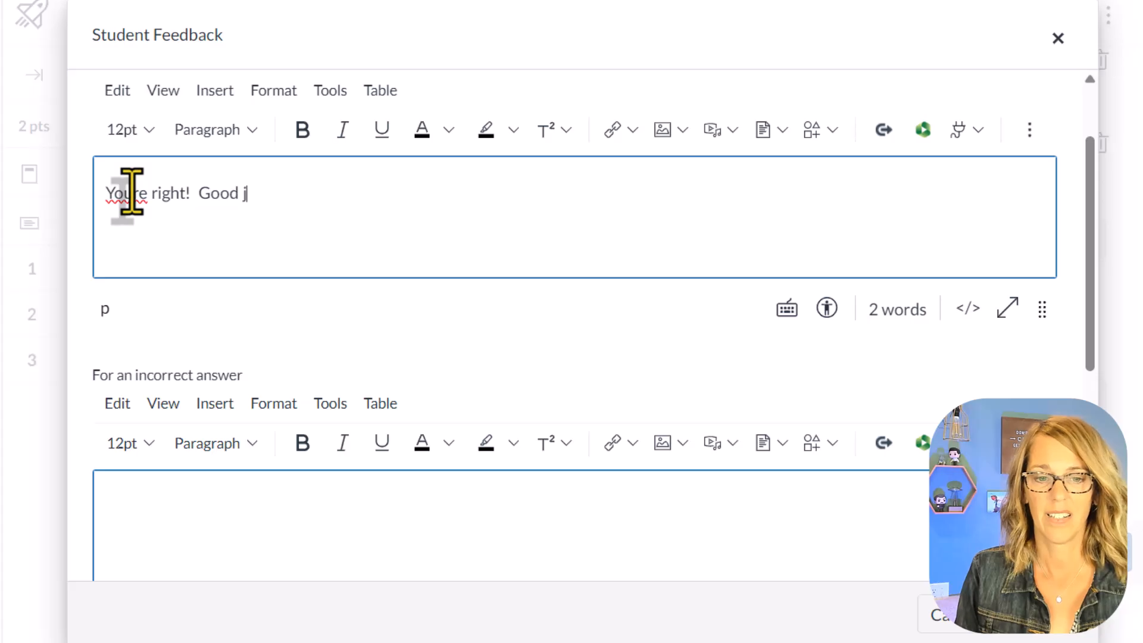
left_click(133, 193)
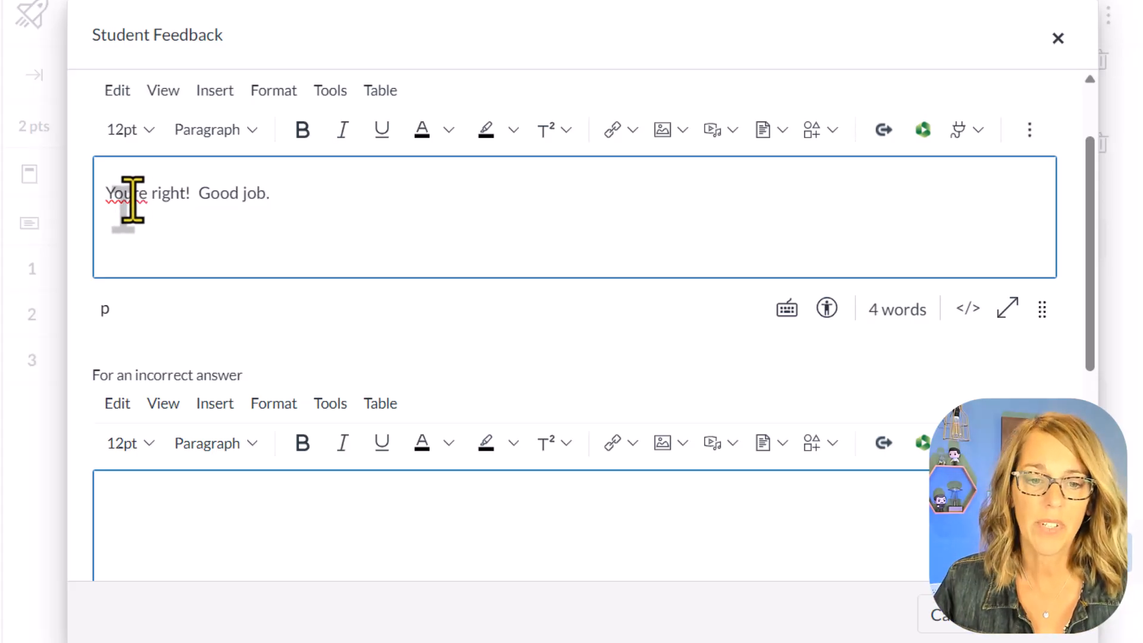
type("'")
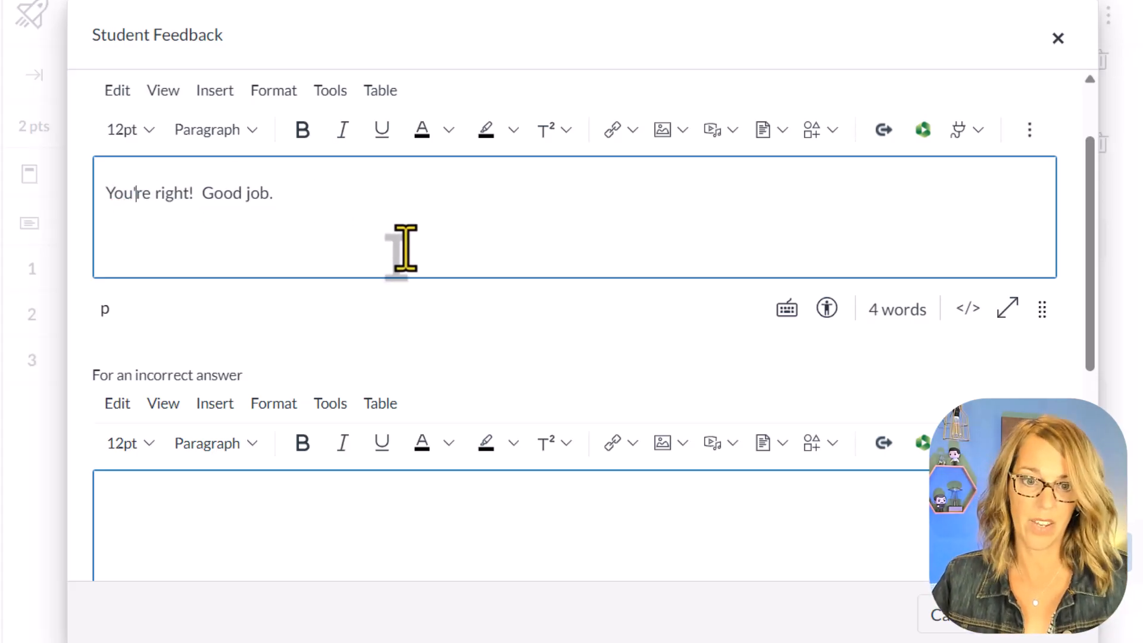
Add incorrect-answer feedback to the duplicated question, "Review the definition of the types you don't recognize.", and save the student feedback
scroll(404, 256, "down", 2)
left_click(137, 399)
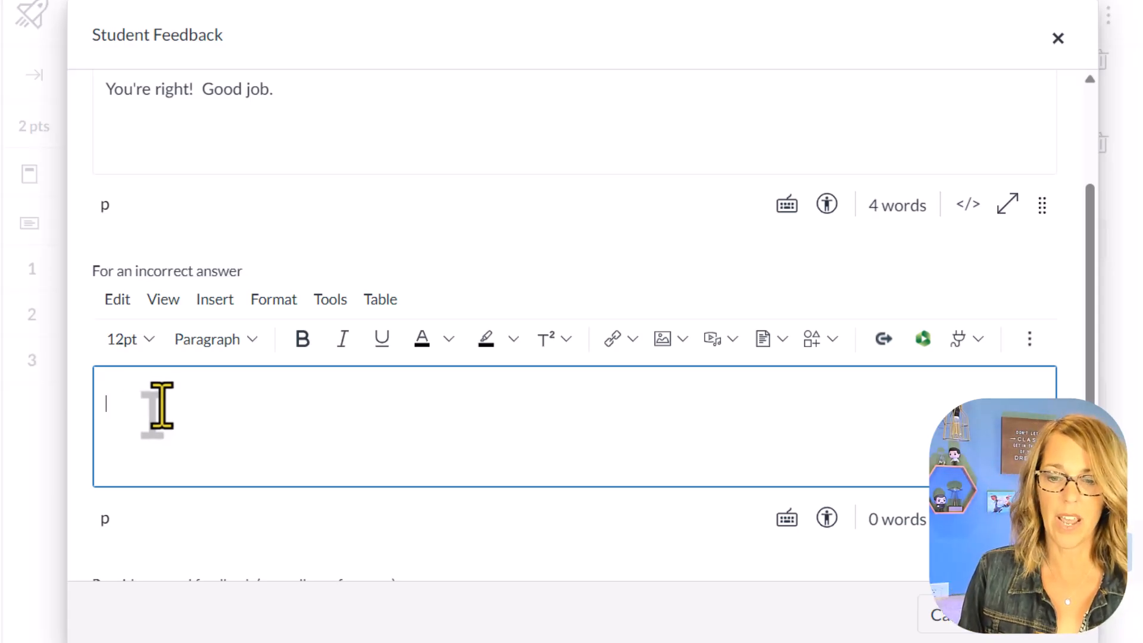
type("Review")
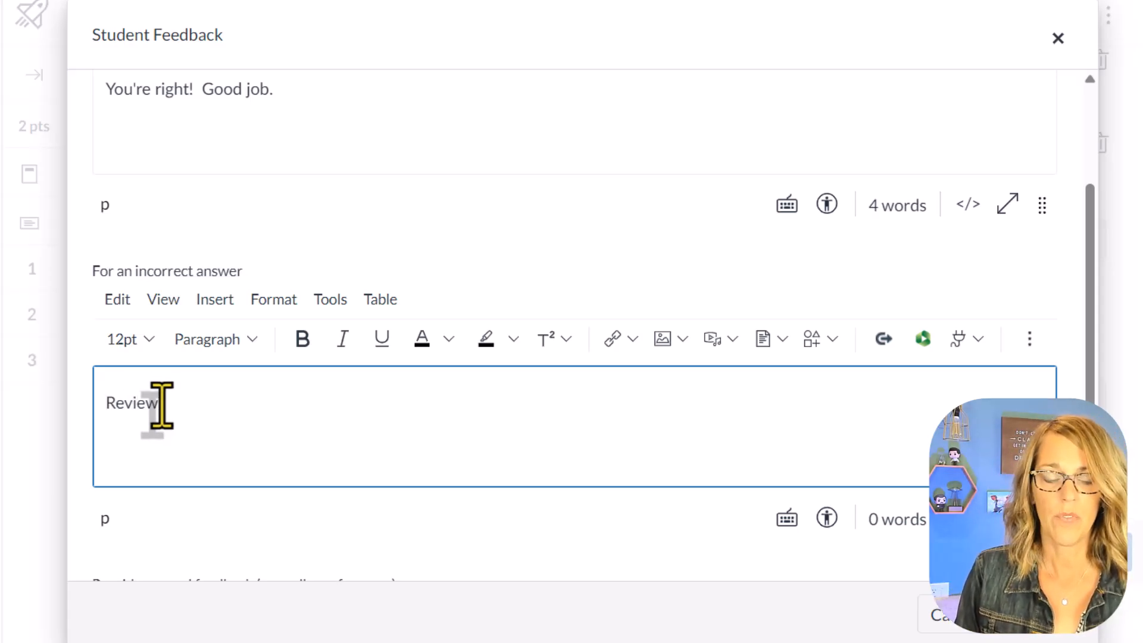
type(" the")
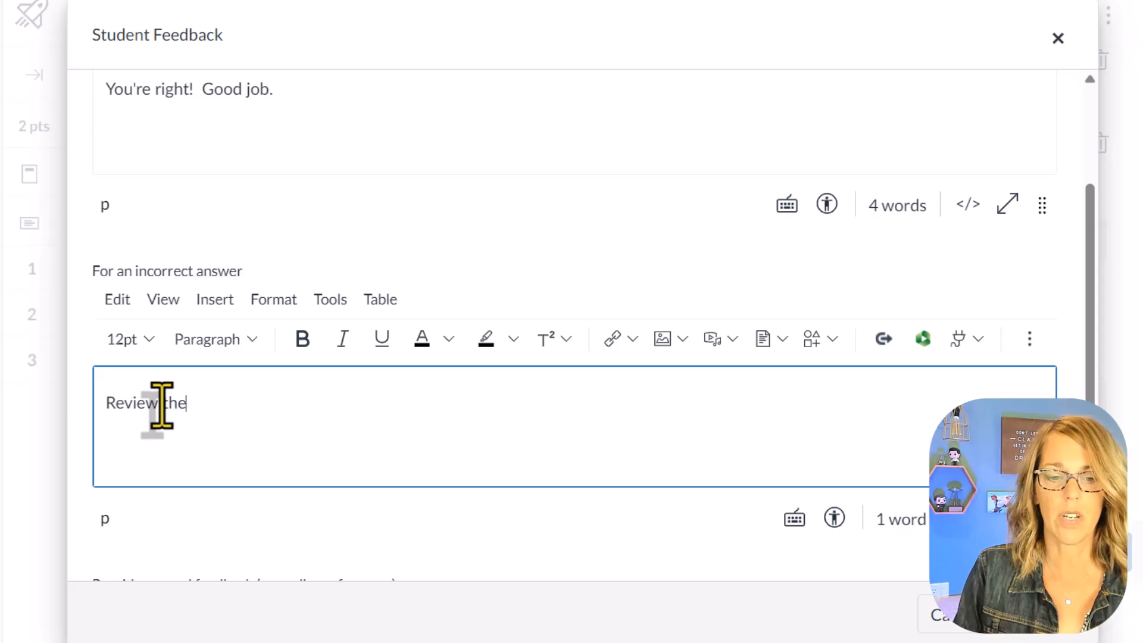
type(" de")
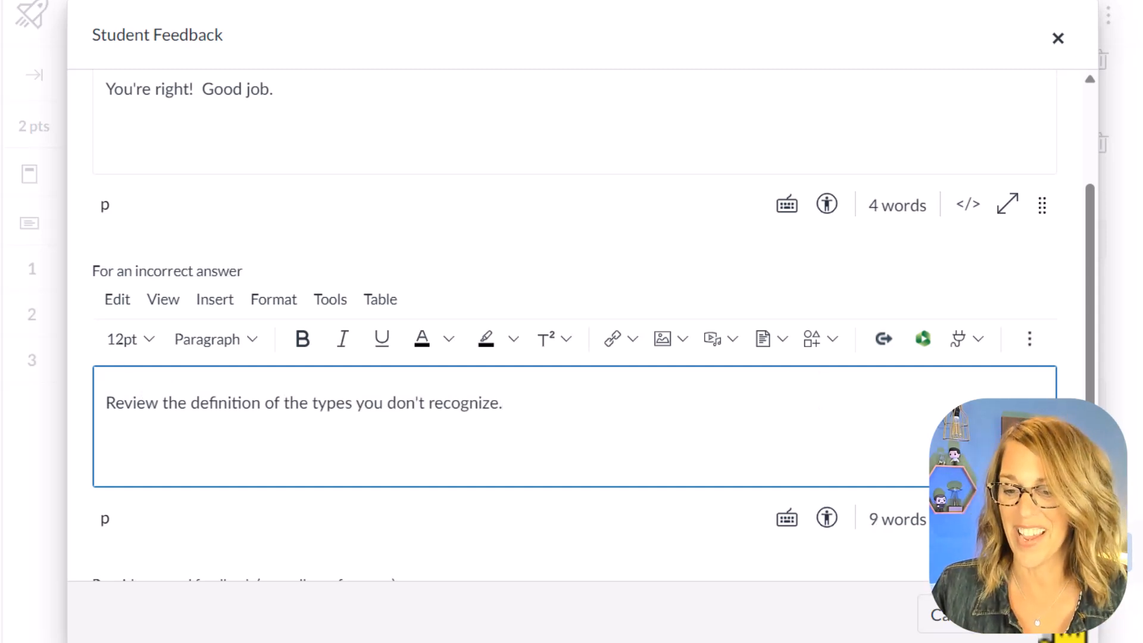
left_click(1055, 610)
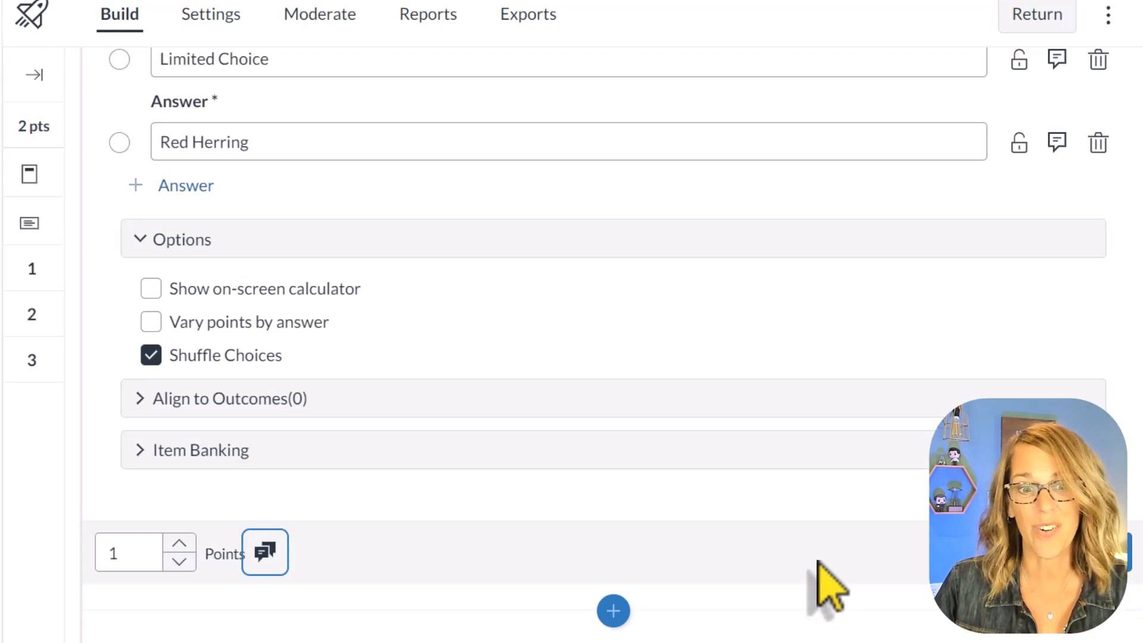
Check the duplicated question's stem, answers and options, and save the question
scroll(702, 345, "up", 5)
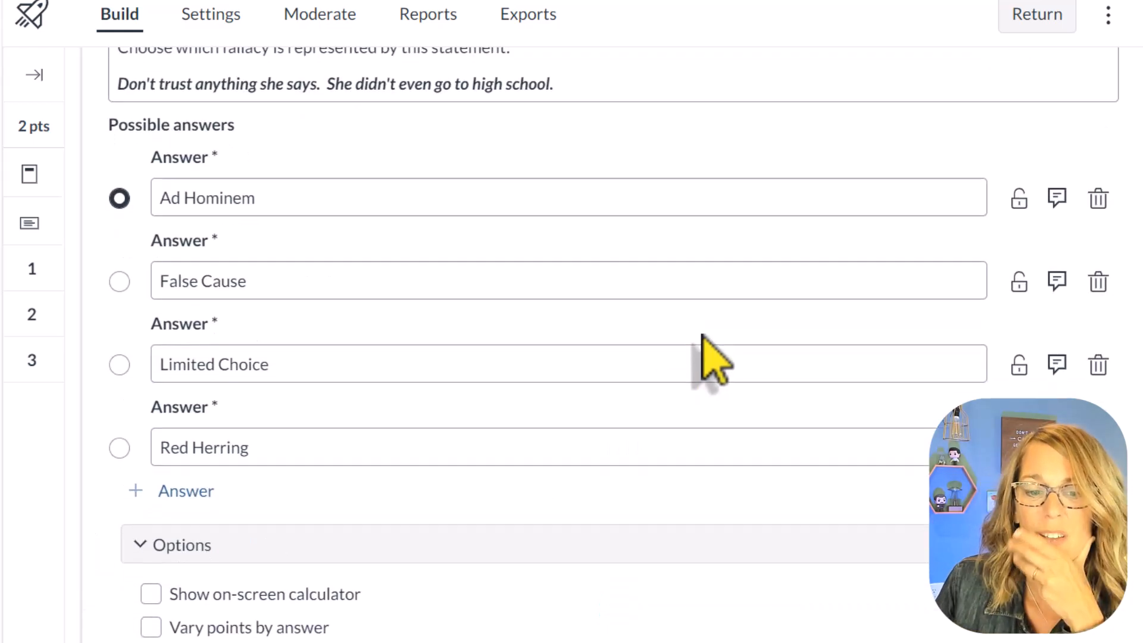
scroll(709, 357, "down", 7)
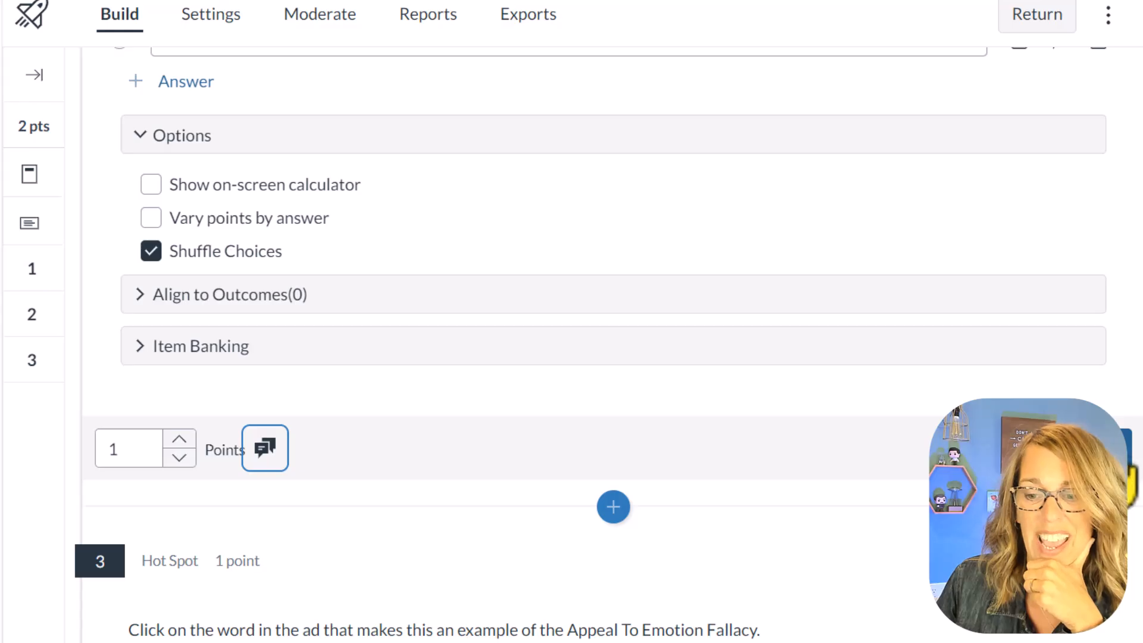
left_click(1119, 453)
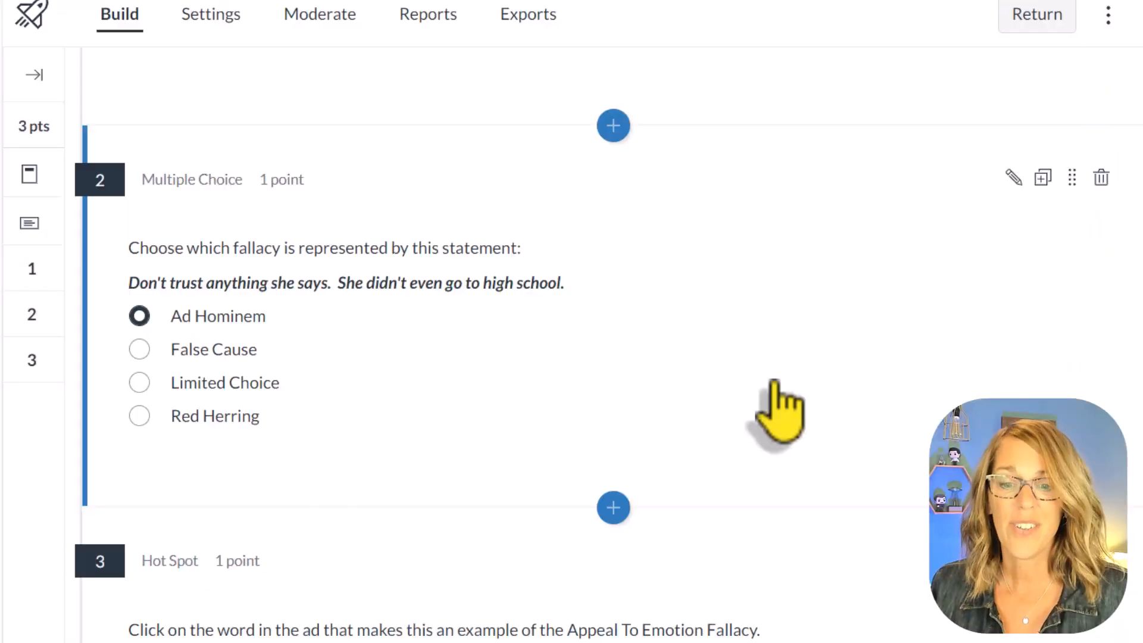
Reorder the quiz in the Question Navigator so the Hot Spot question comes first, and collapse the navigator
scroll(768, 409, "down", 9)
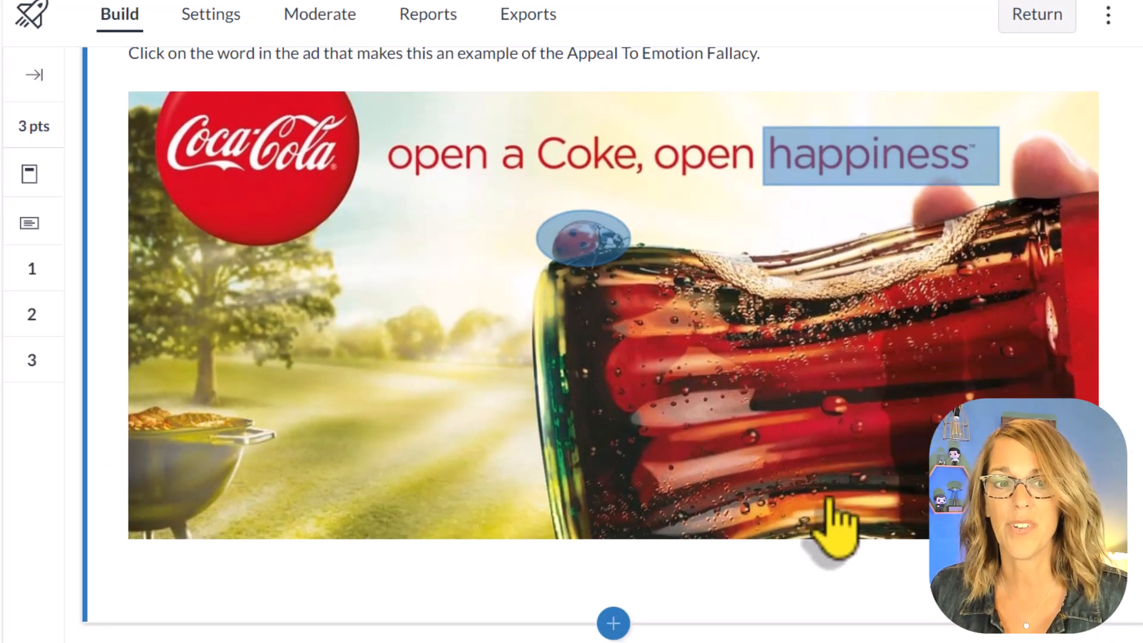
scroll(829, 500, "up", 10)
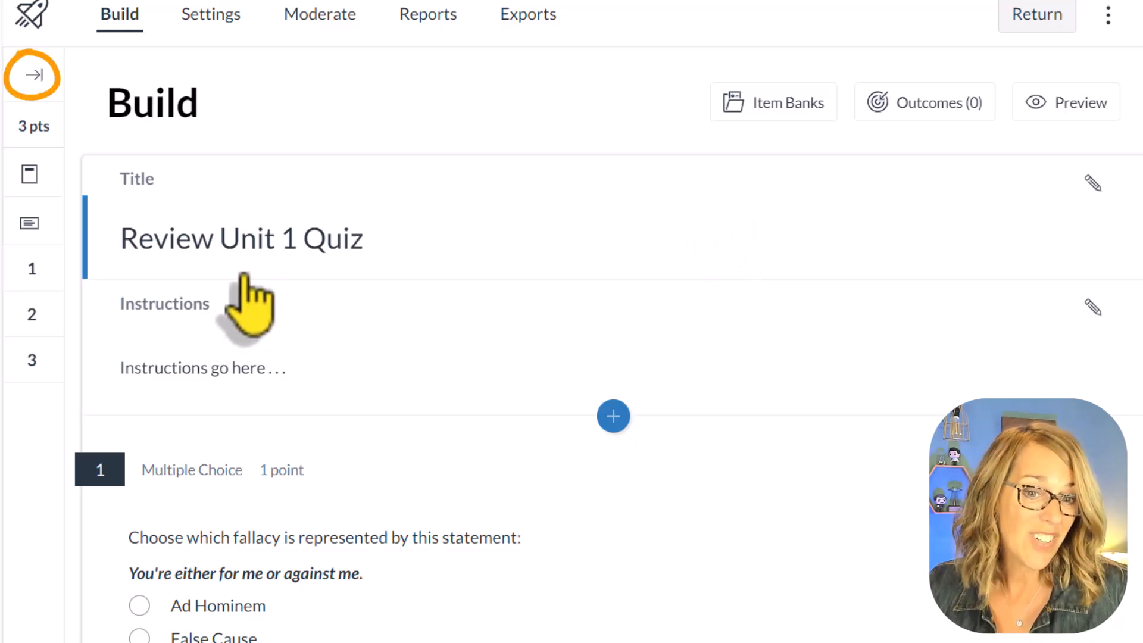
left_click(35, 75)
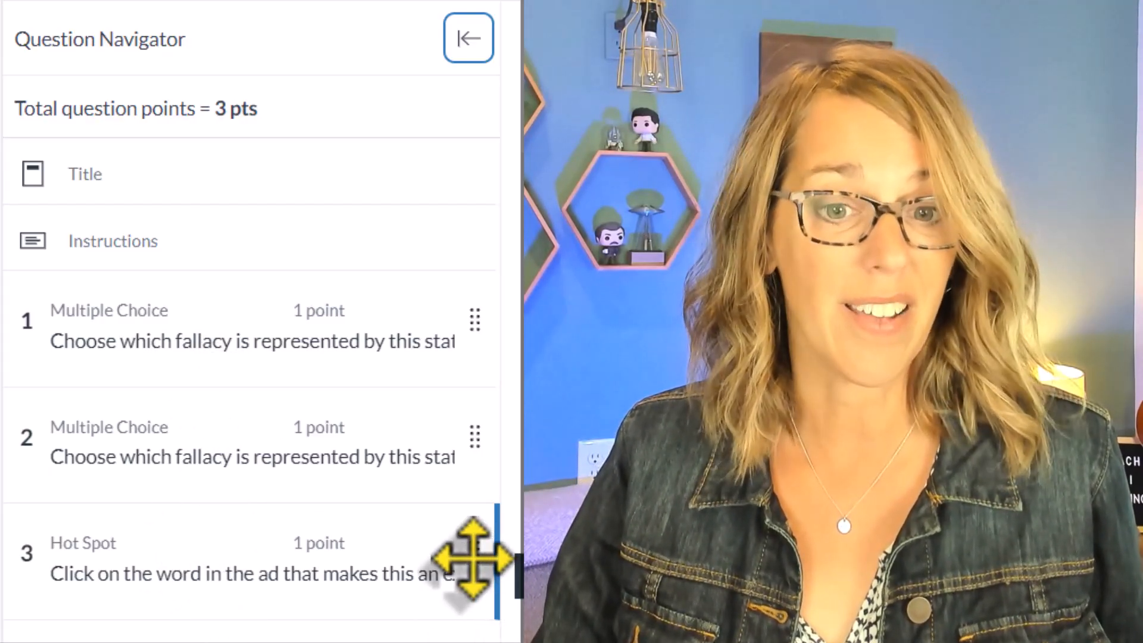
left_click_drag(472, 557, 480, 337)
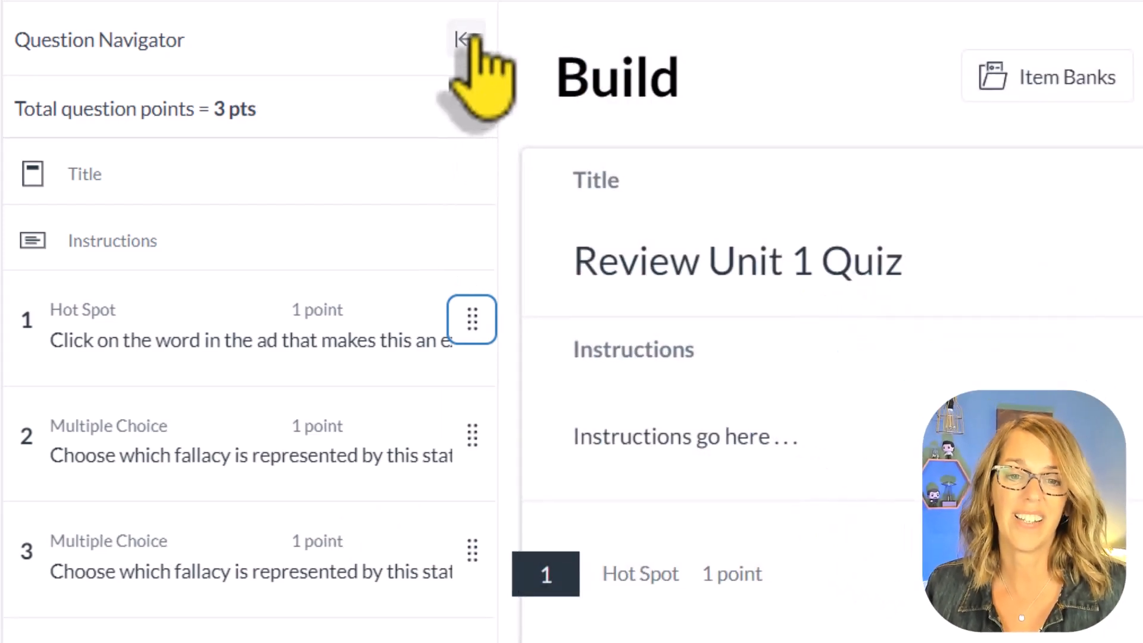
left_click(469, 38)
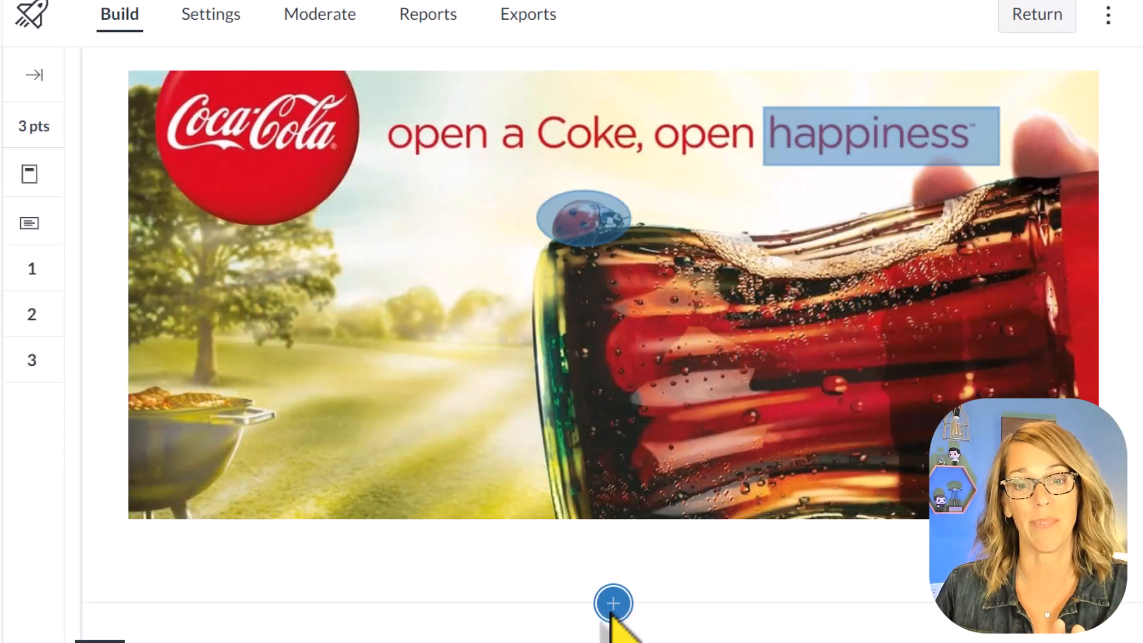
Insert a Matching question after the Hot Spot question with the stem "Choose the correct fallacy type for each statement."
left_click(613, 603)
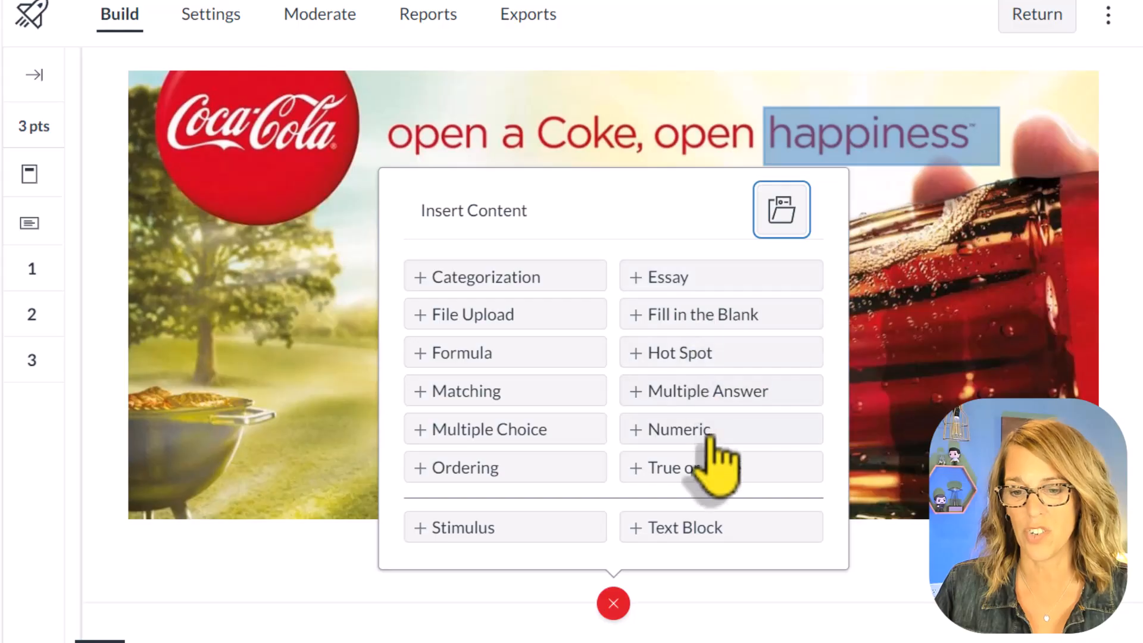
left_click(481, 390)
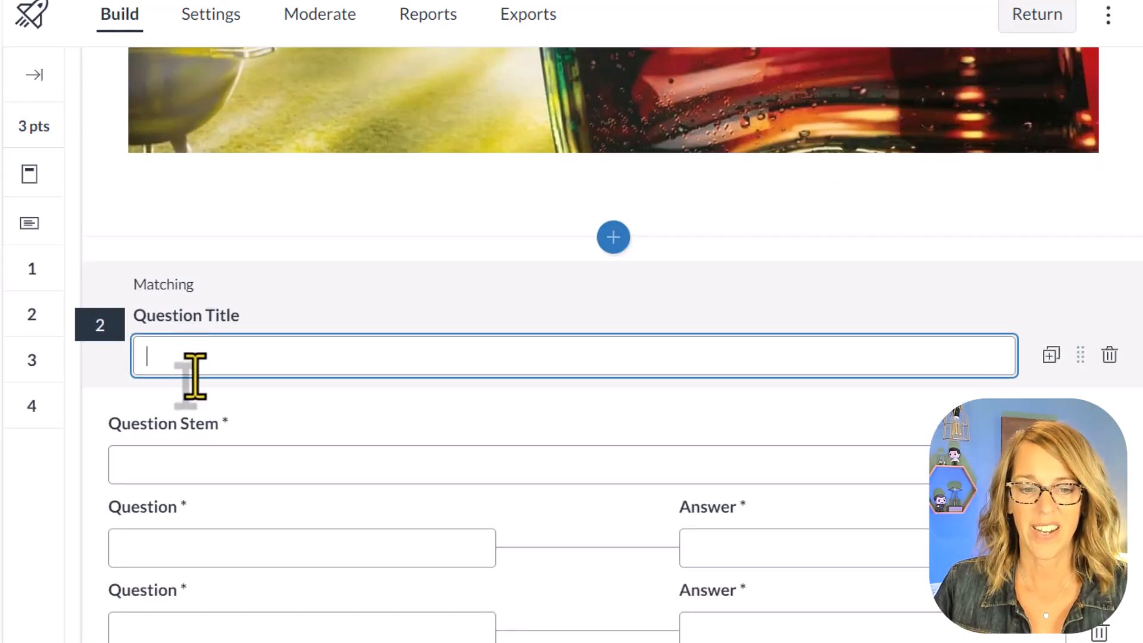
left_click(137, 467)
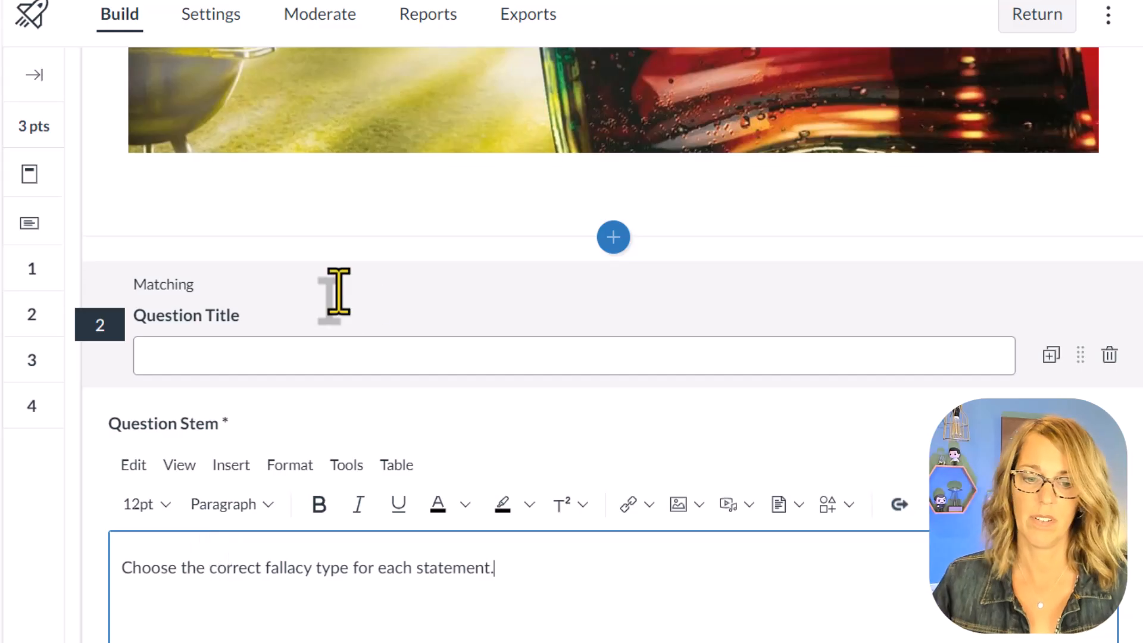
Fill the first matching pair with "My team lost because I didn't wear my lucky shirt." and the answer "False Cause"
scroll(331, 294, "down", 5)
left_click(290, 252)
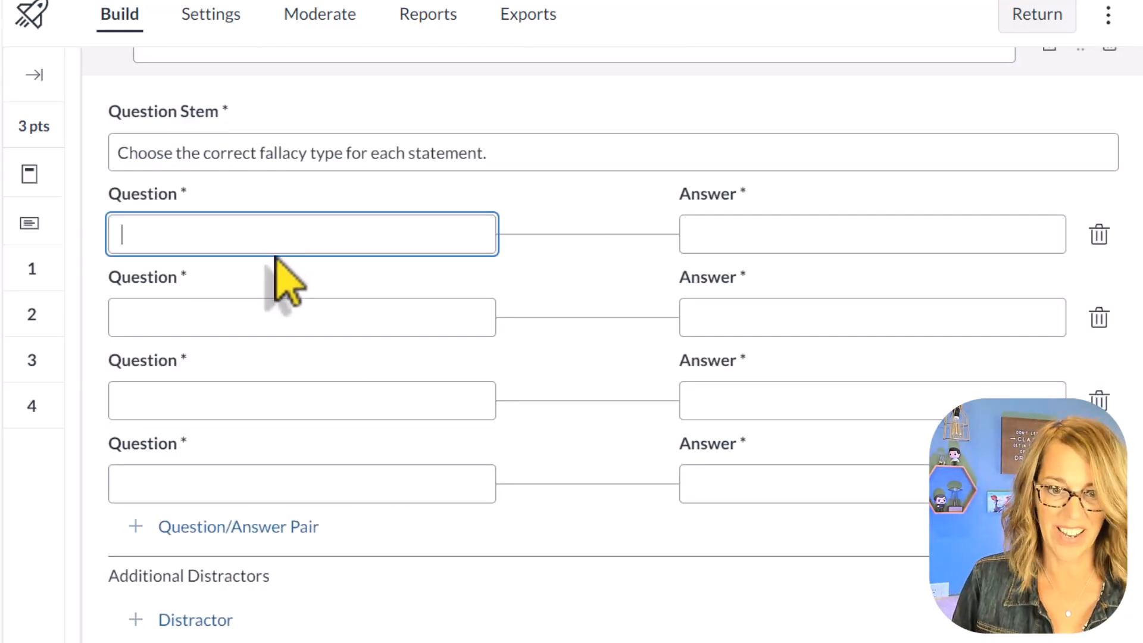
type("My team lost because I didn't wear my lucky shirt.")
key("Tab")
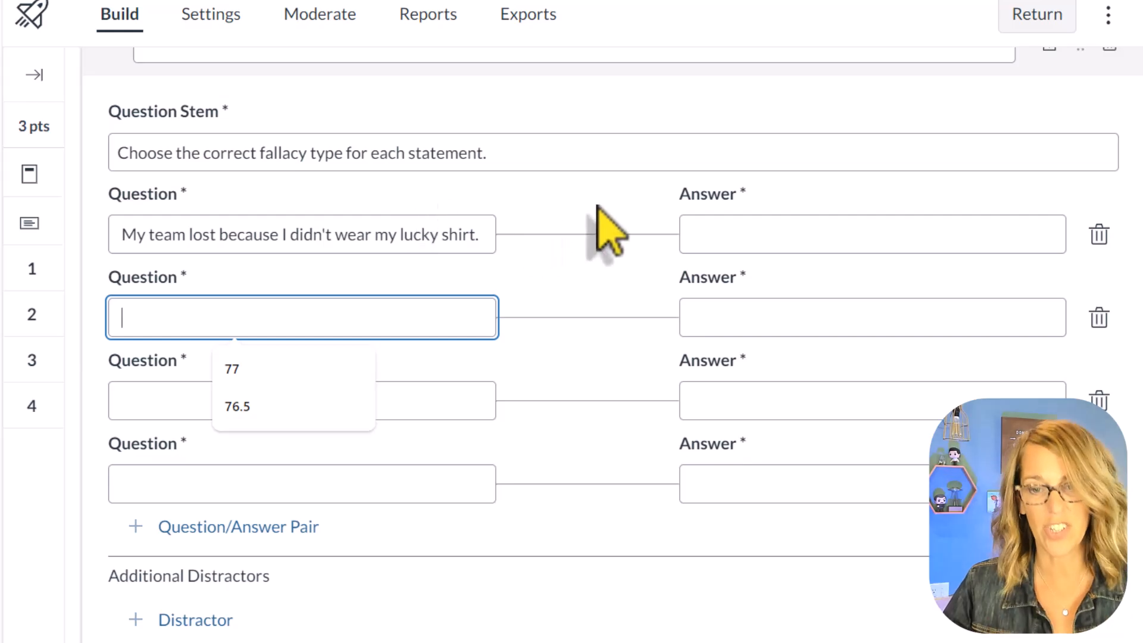
left_click(695, 239)
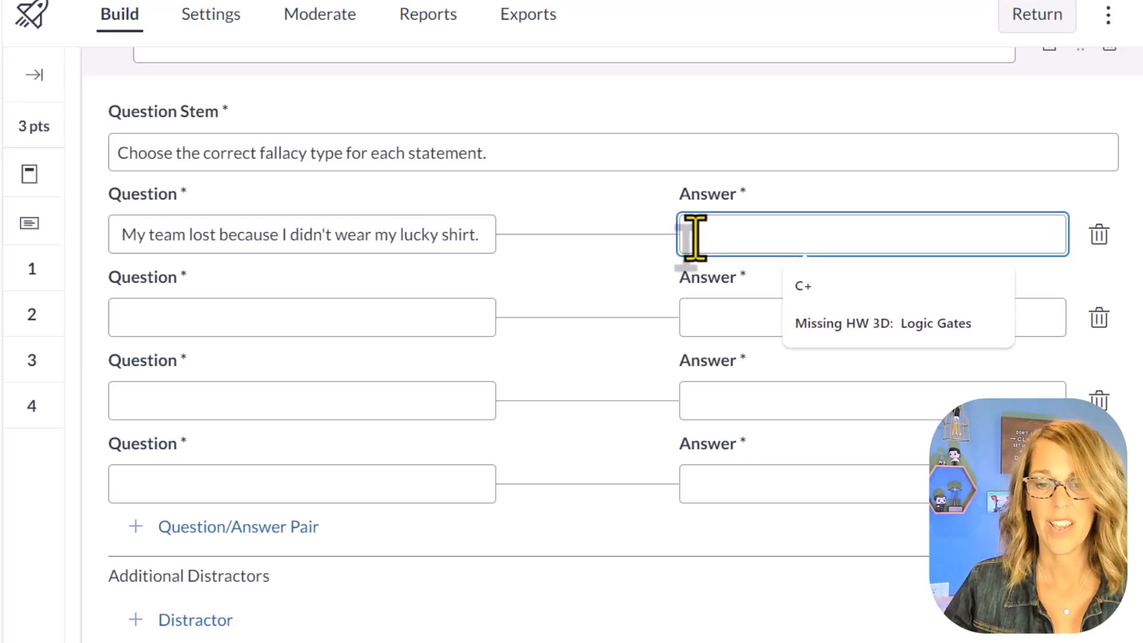
type("Fals")
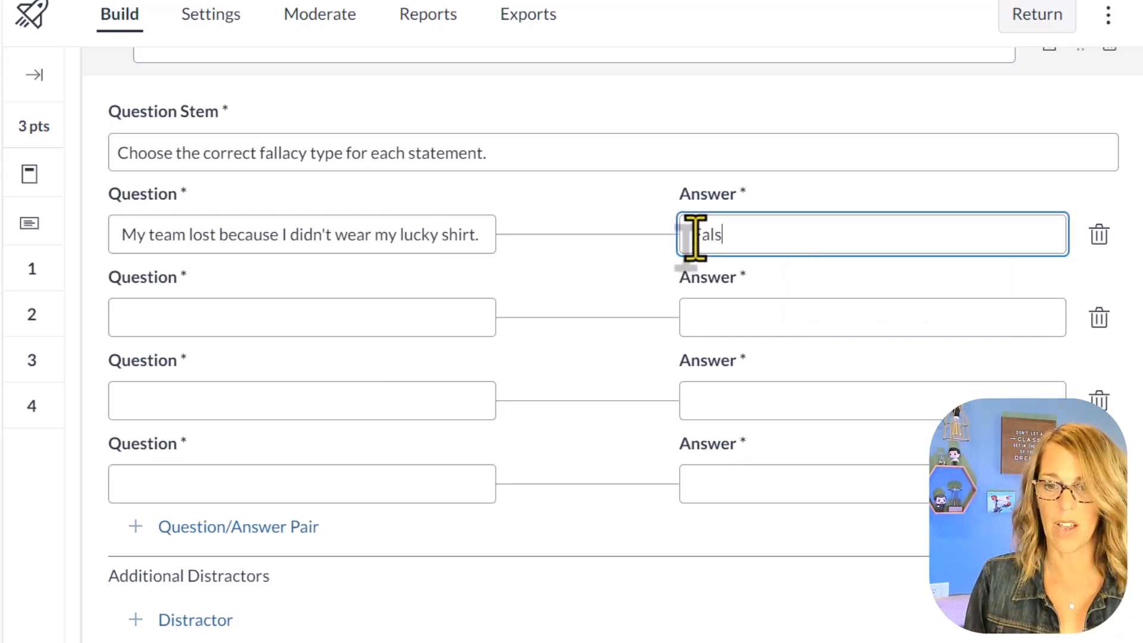
type("e Cause")
Fill the second matching pair with "It's either going to rain or its going to snow." and the answer "Limited Choice"
left_click(194, 325)
type("It's either g")
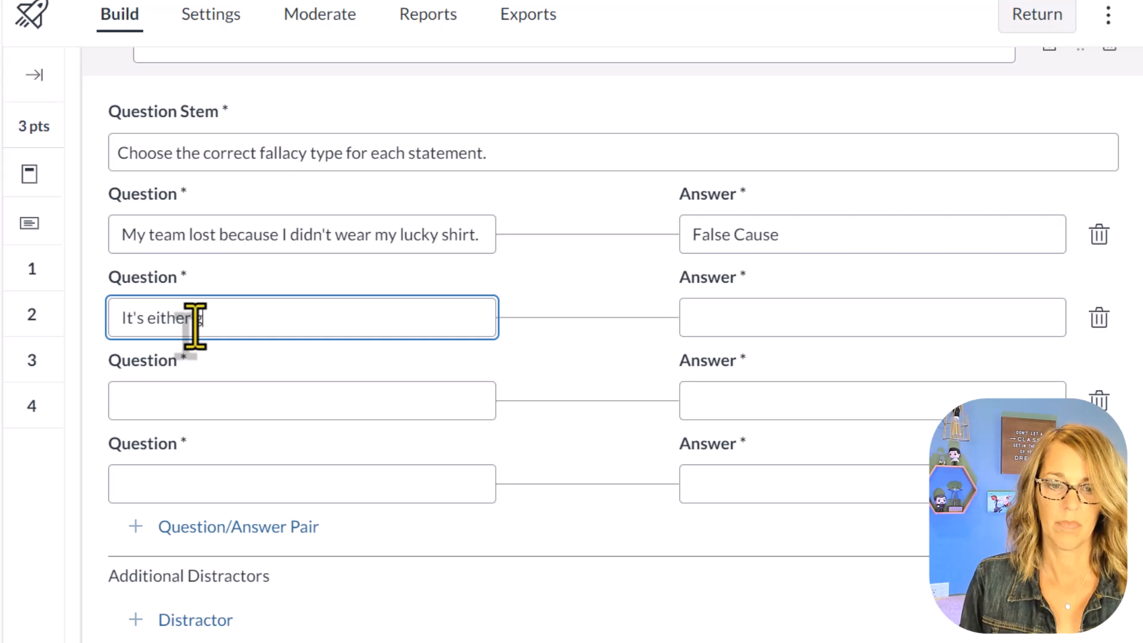
left_click(722, 319)
type("Limited Choice")
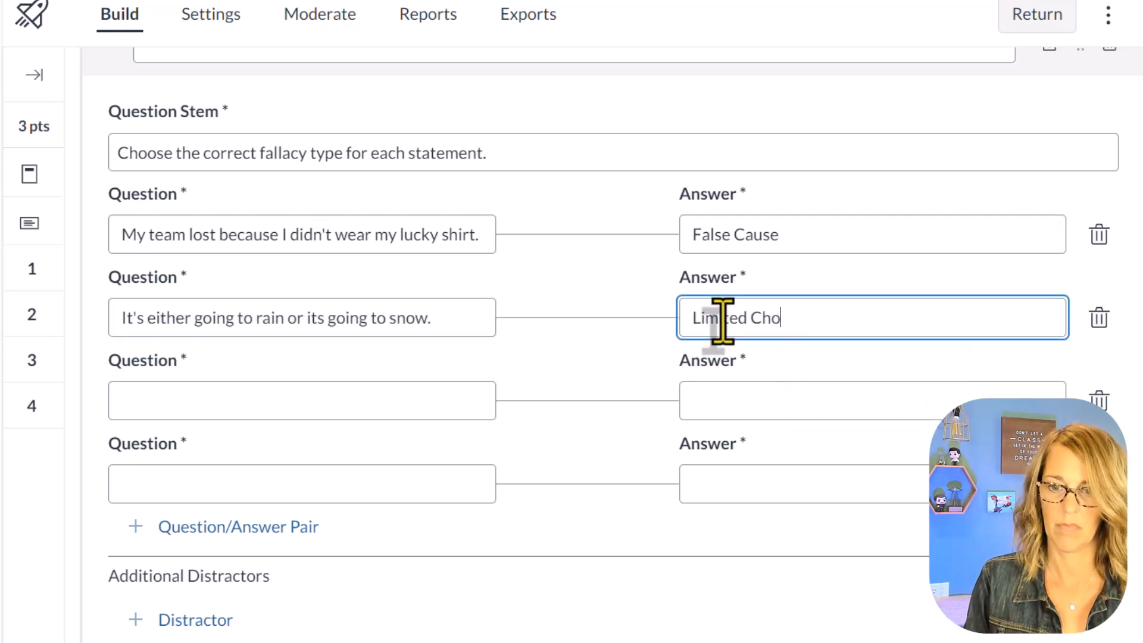
Fill the third matching pair with "I'm not voting for her. She's a vegetarian" and the answer "Ad Hominem"
left_click(144, 405)
type("I'm not voting for her.  She")
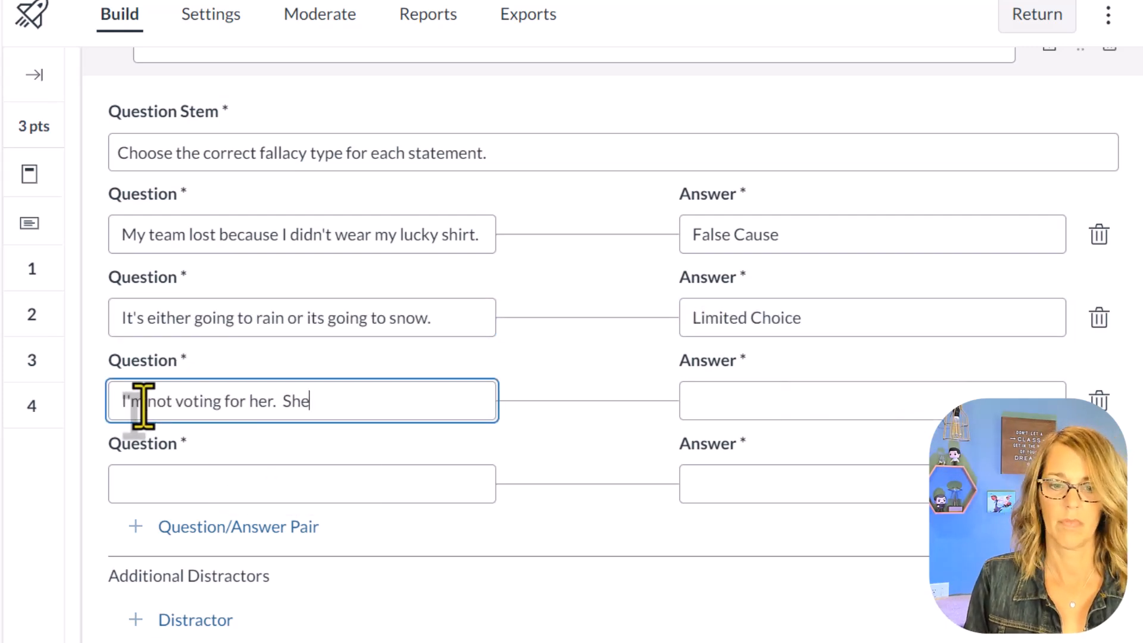
type("'s a vegetarian")
left_click(710, 401)
type("Ad Hominem")
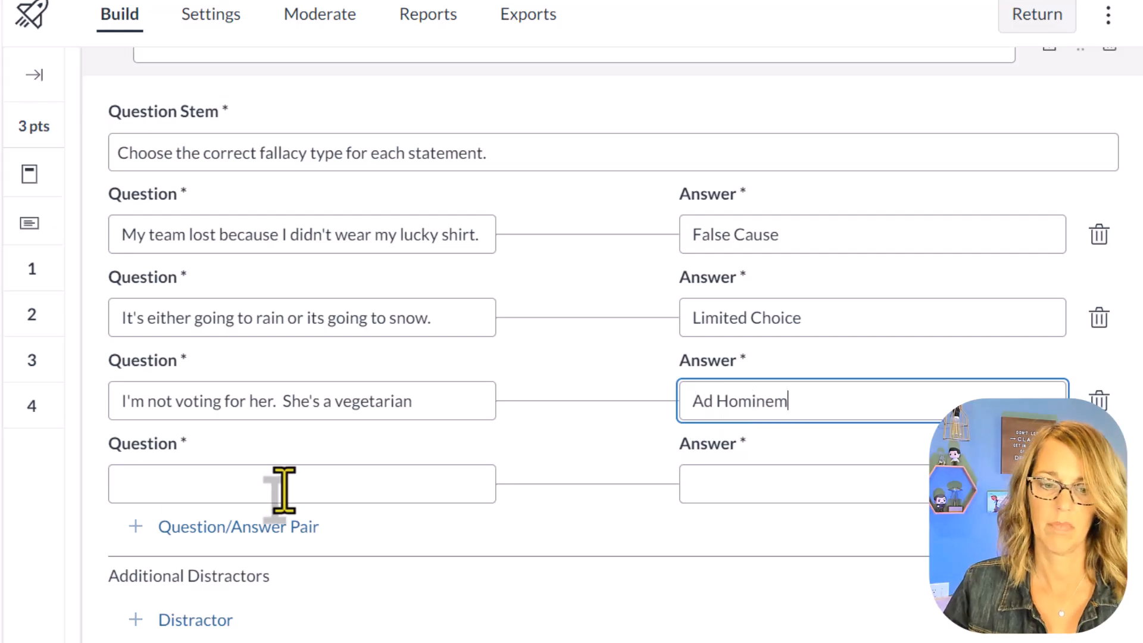
Fill the fourth matching pair with "95% of doctors recommend this brand." and the answer "Appeal To Authority"
left_click(136, 486)
type("95% of doctors recommend this brand.")
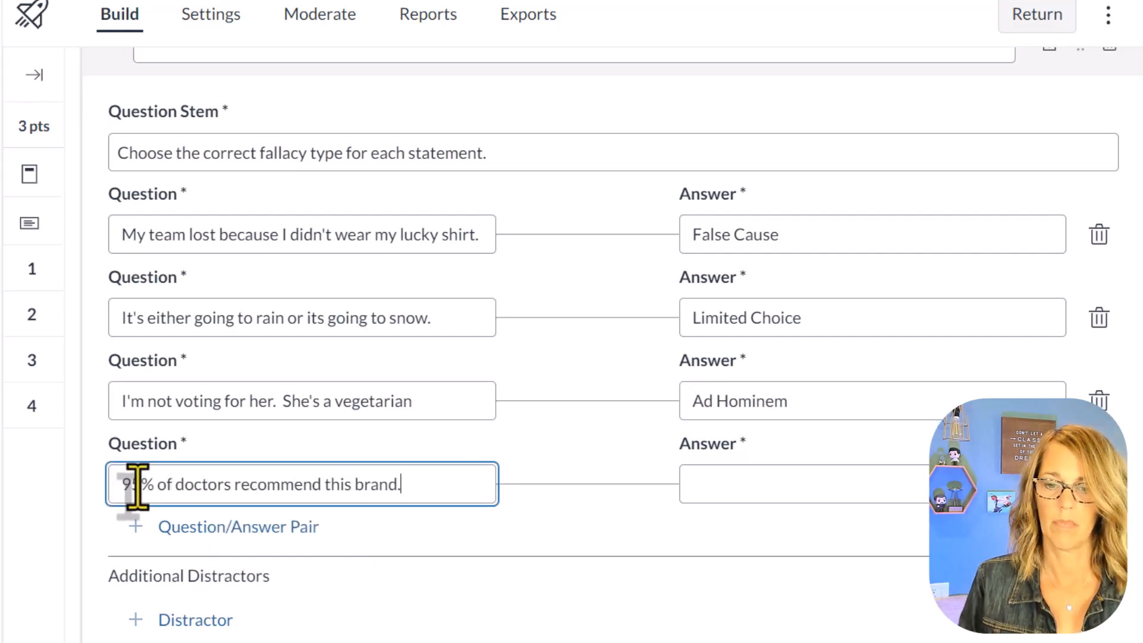
left_click(708, 483)
type("Appeal To Authority")
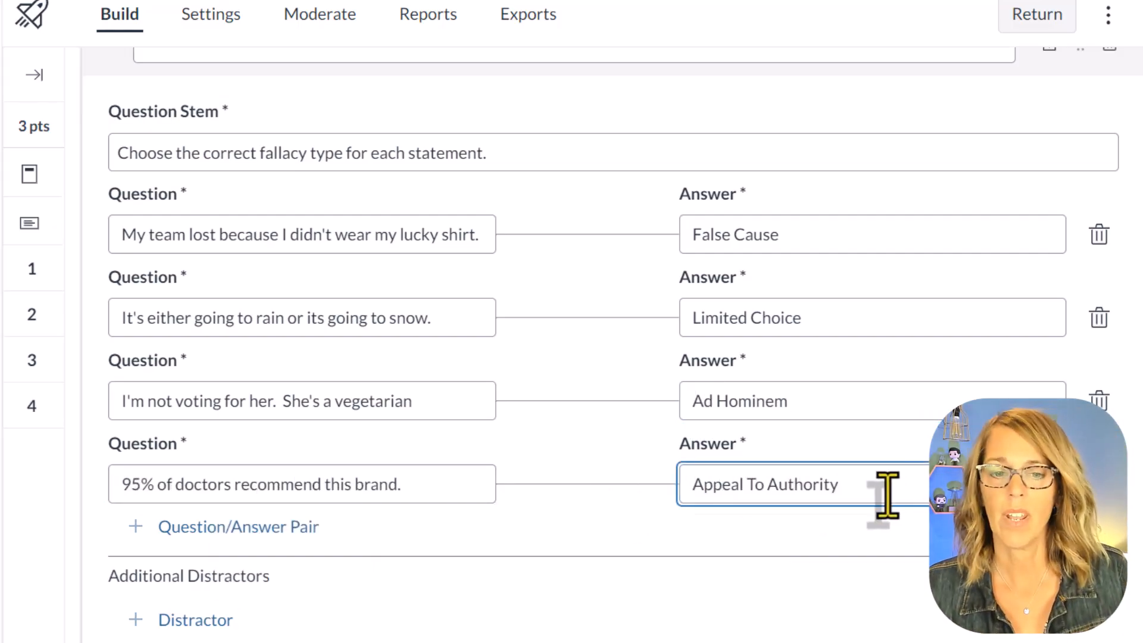
Add the distractor "Appeal to Emotion" to the matching question
scroll(893, 518, "down", 4)
scroll(893, 512, "up", 4)
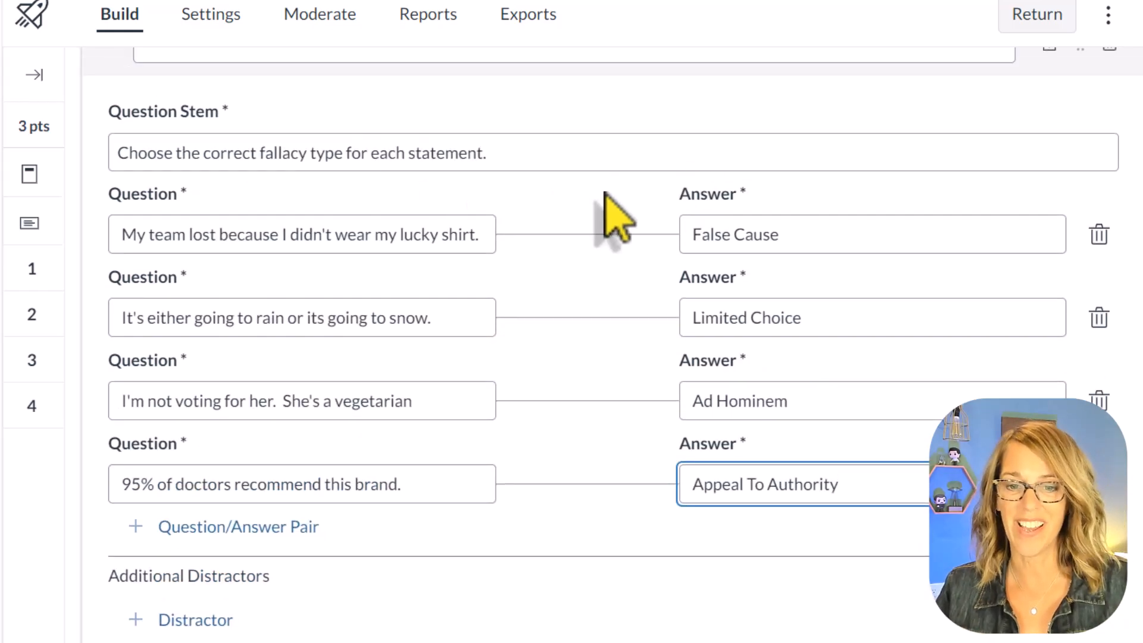
scroll(548, 345, "down", 4)
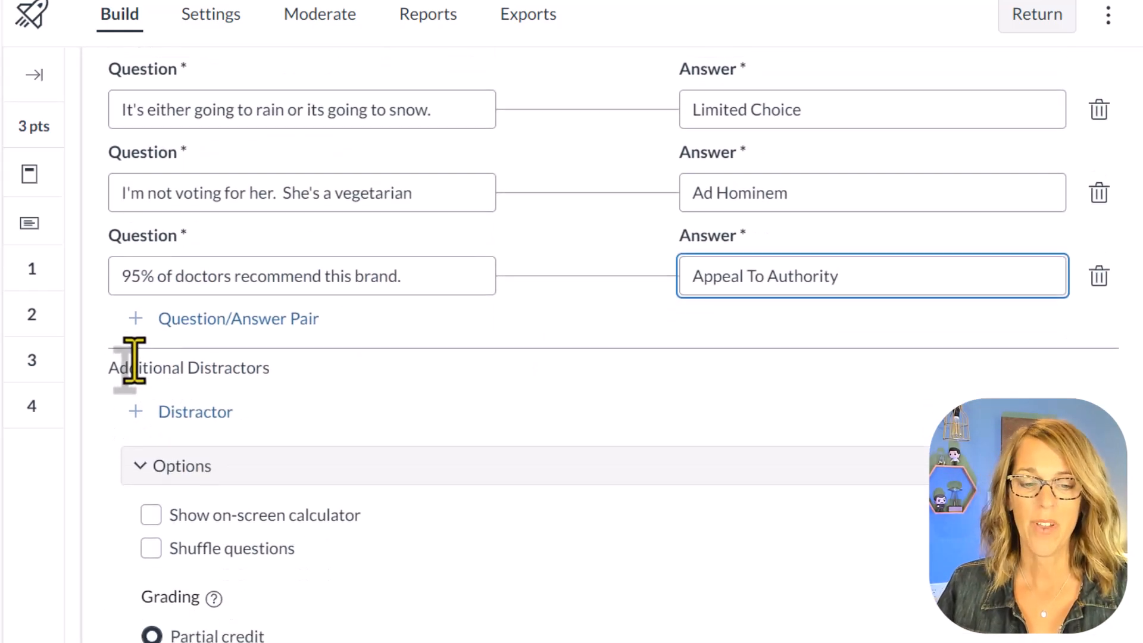
left_click(182, 414)
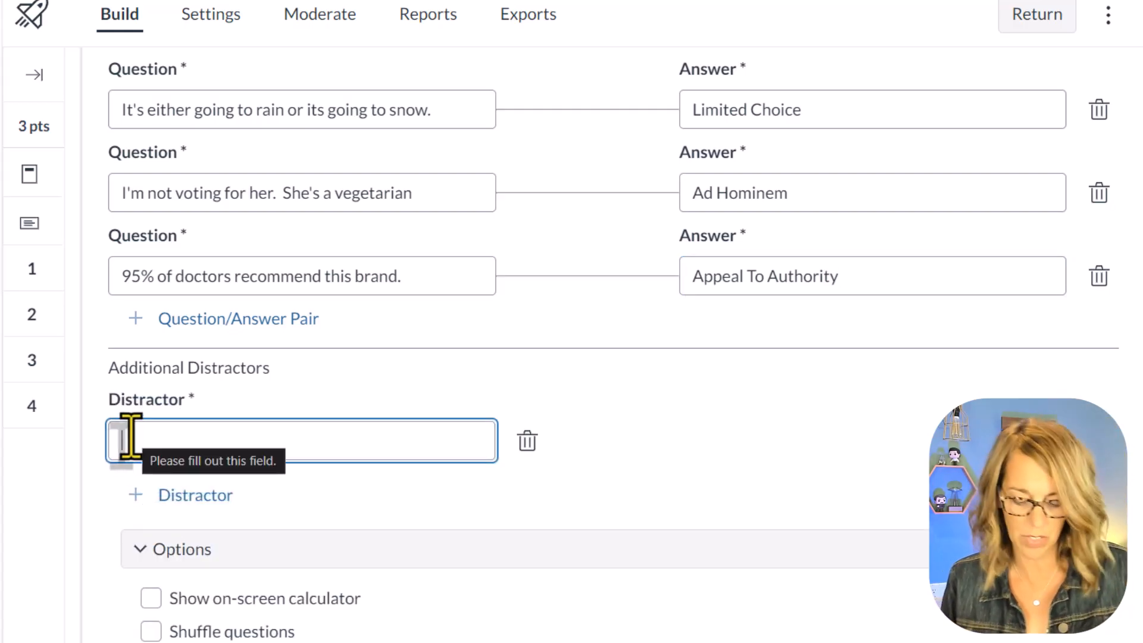
type("Appeal to Emotion")
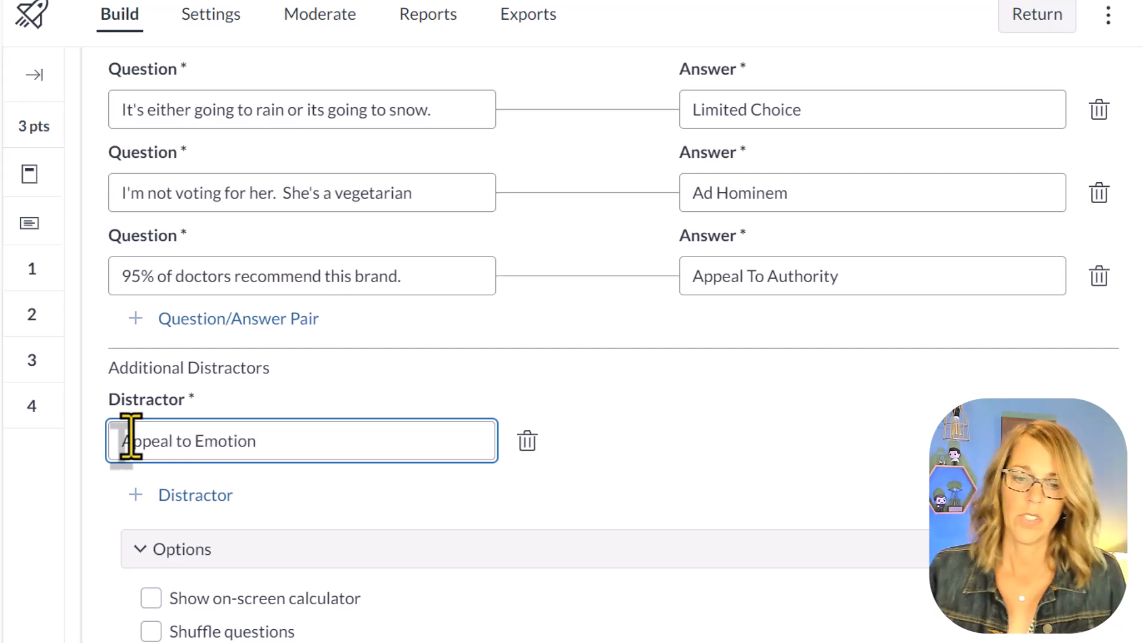
left_click(711, 489)
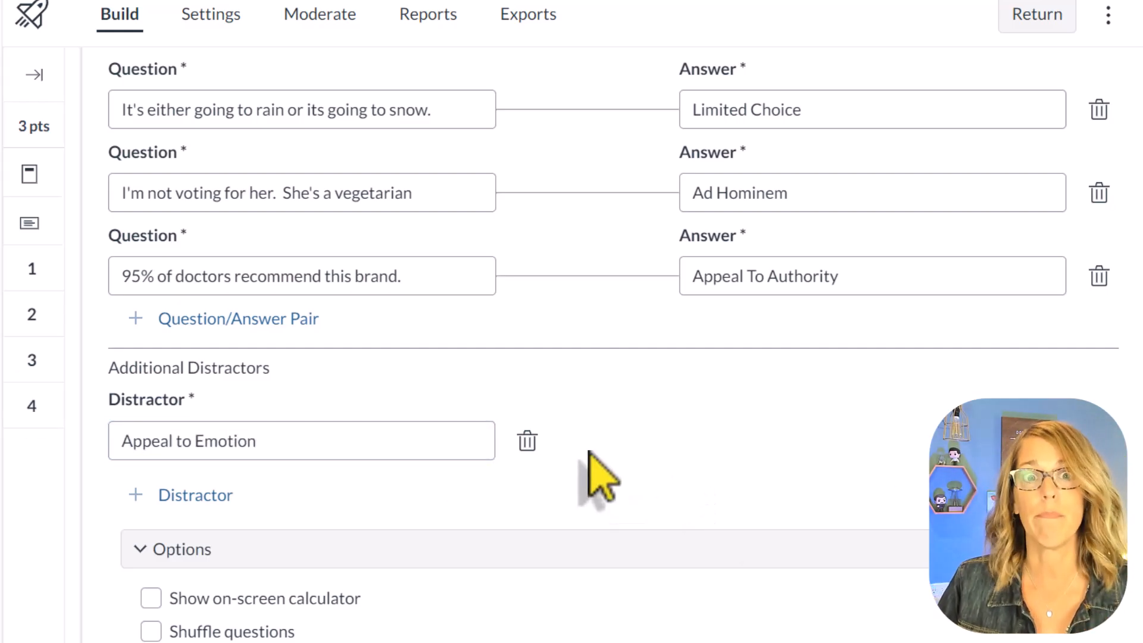
Look over the grading options of the matching question and set its value to 2 points
scroll(590, 456, "down", 2)
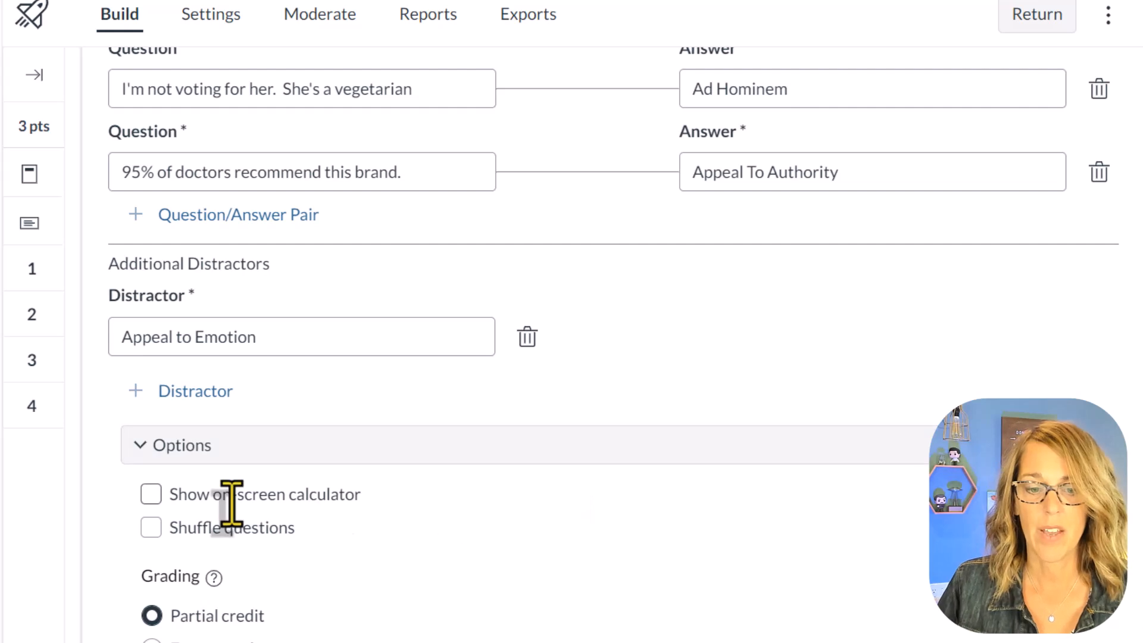
scroll(391, 541, "down", 4)
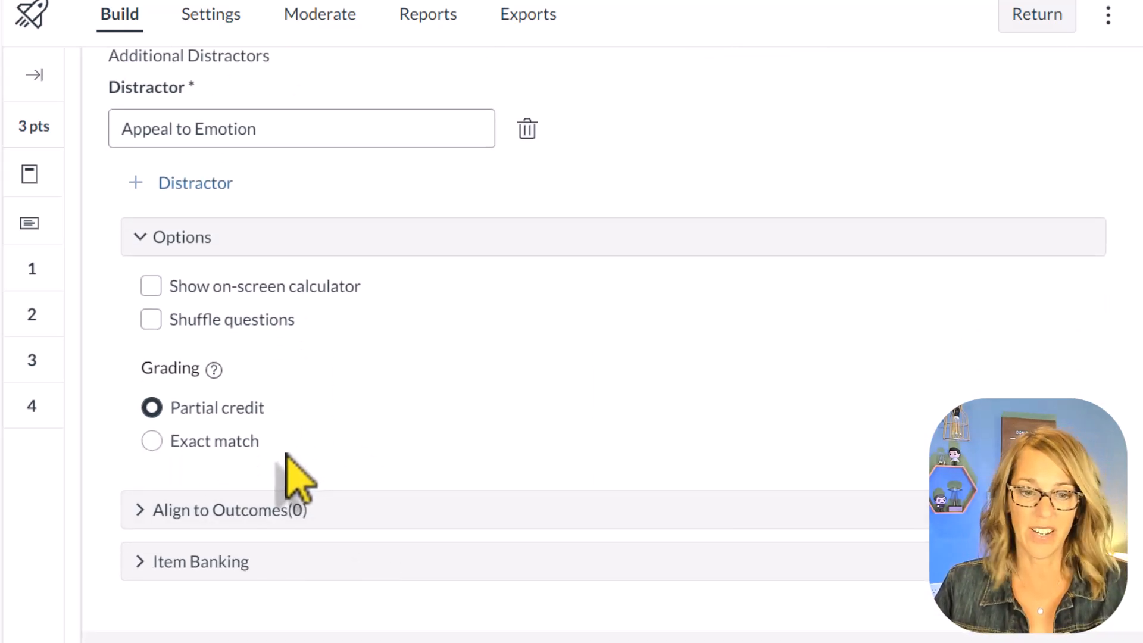
scroll(310, 477, "down", 2)
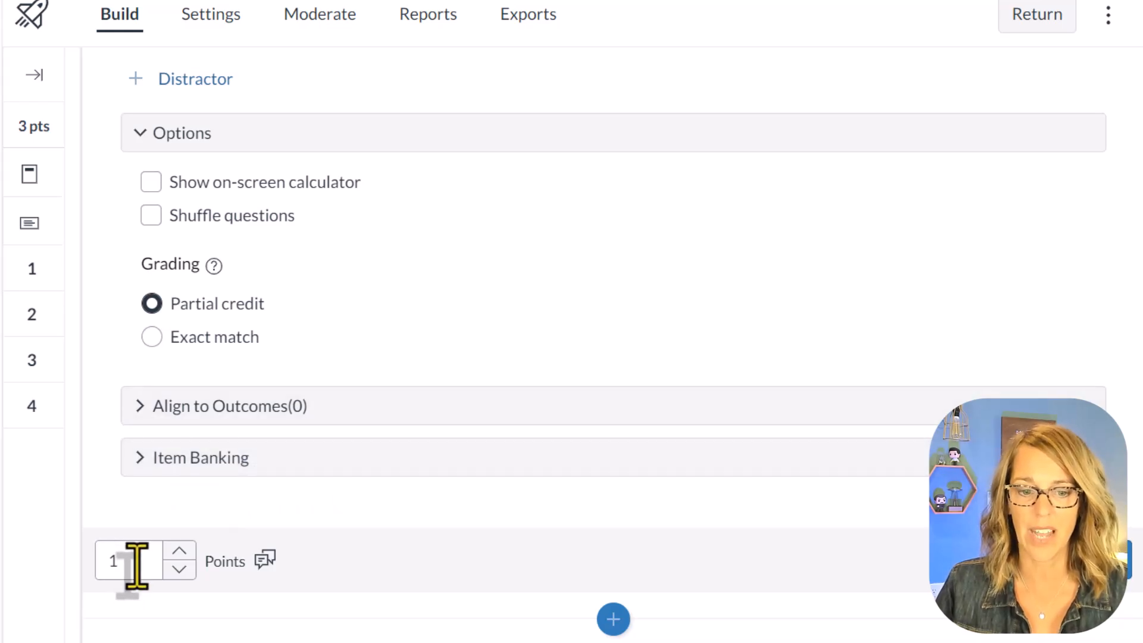
left_click_drag(101, 561, 126, 562)
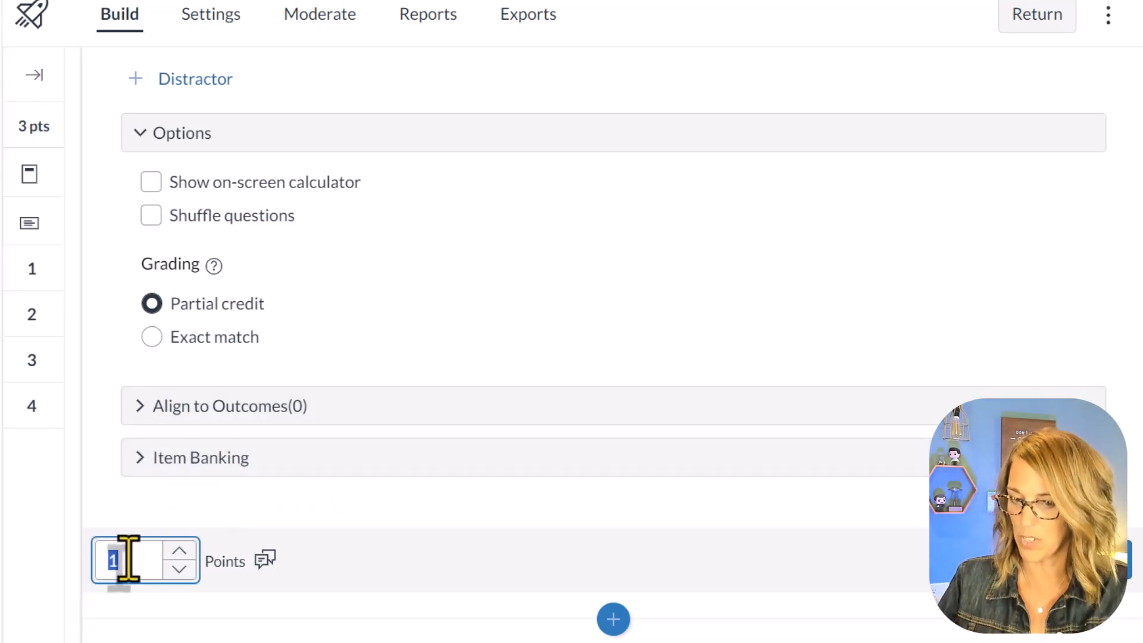
type("2")
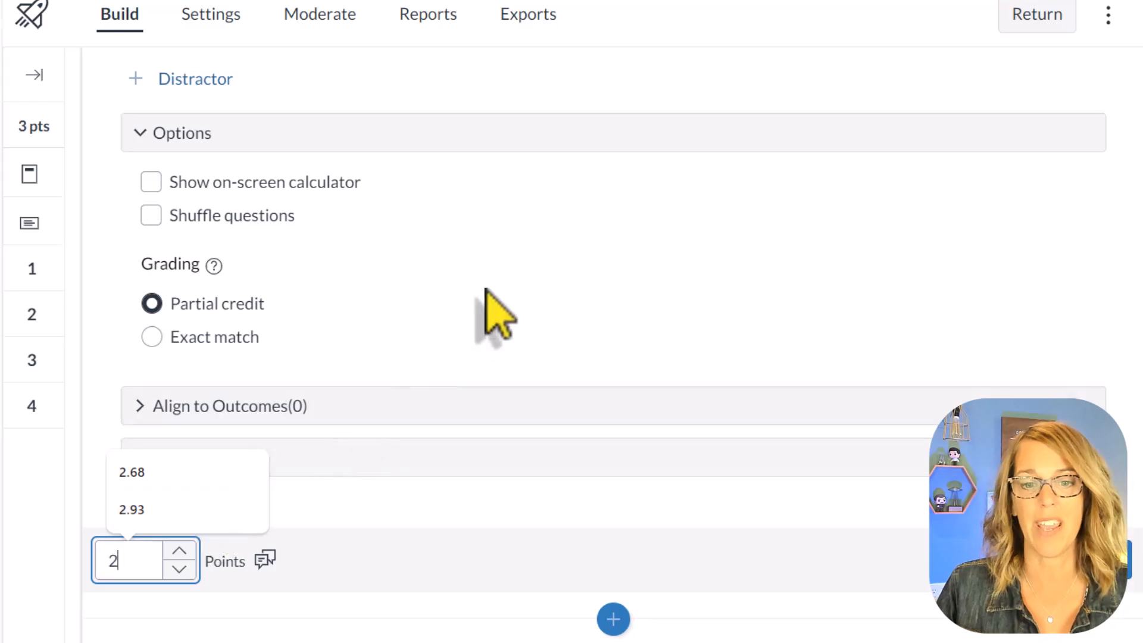
left_click(488, 291)
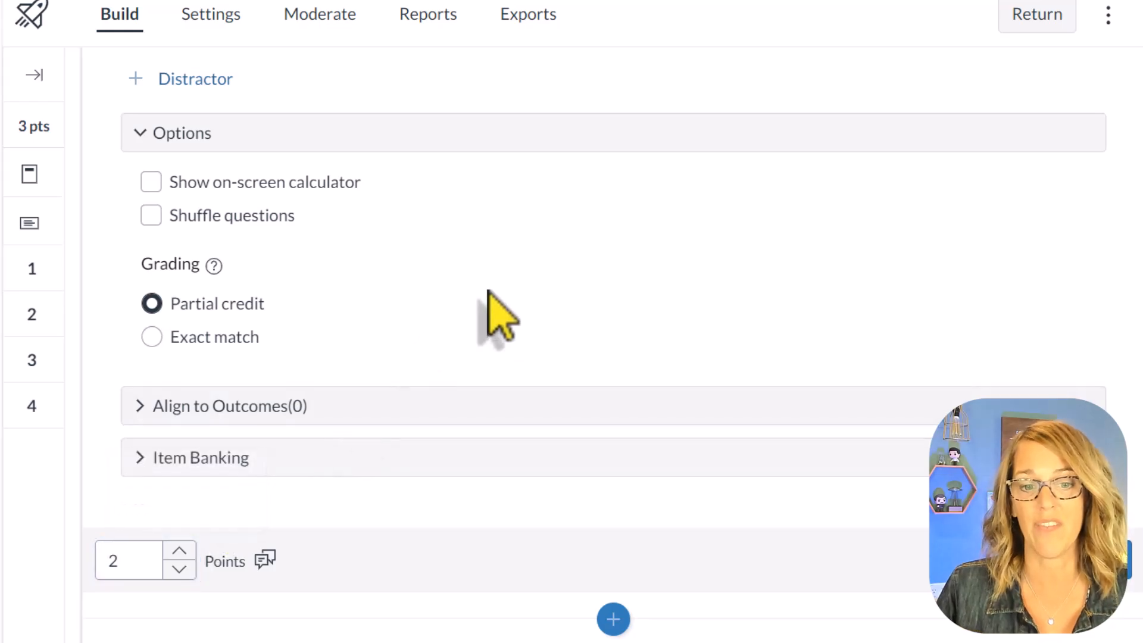
Add the student feedback "Nice work!" for a correct answer to the matching question and save the question
left_click(265, 563)
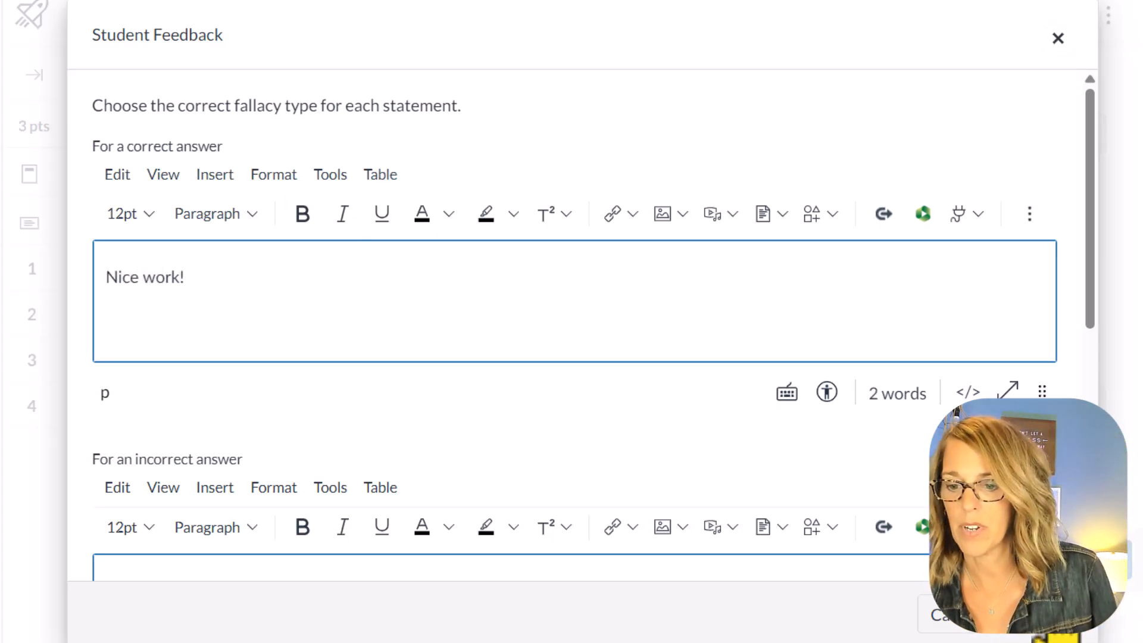
left_click(1039, 623)
scroll(872, 593, "down", 7)
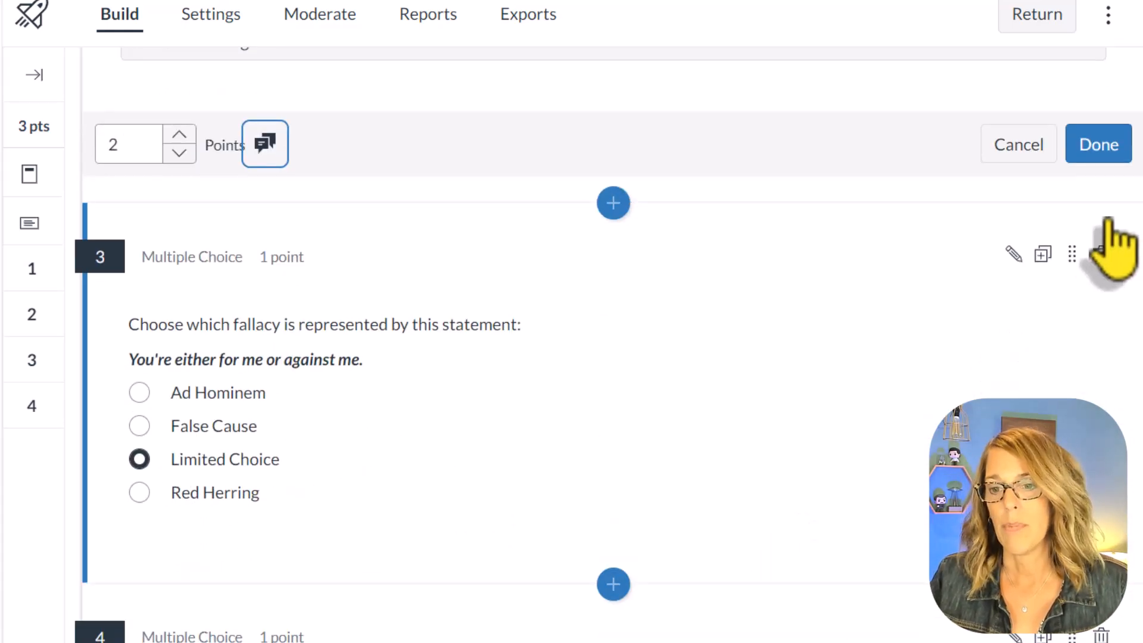
left_click(1098, 145)
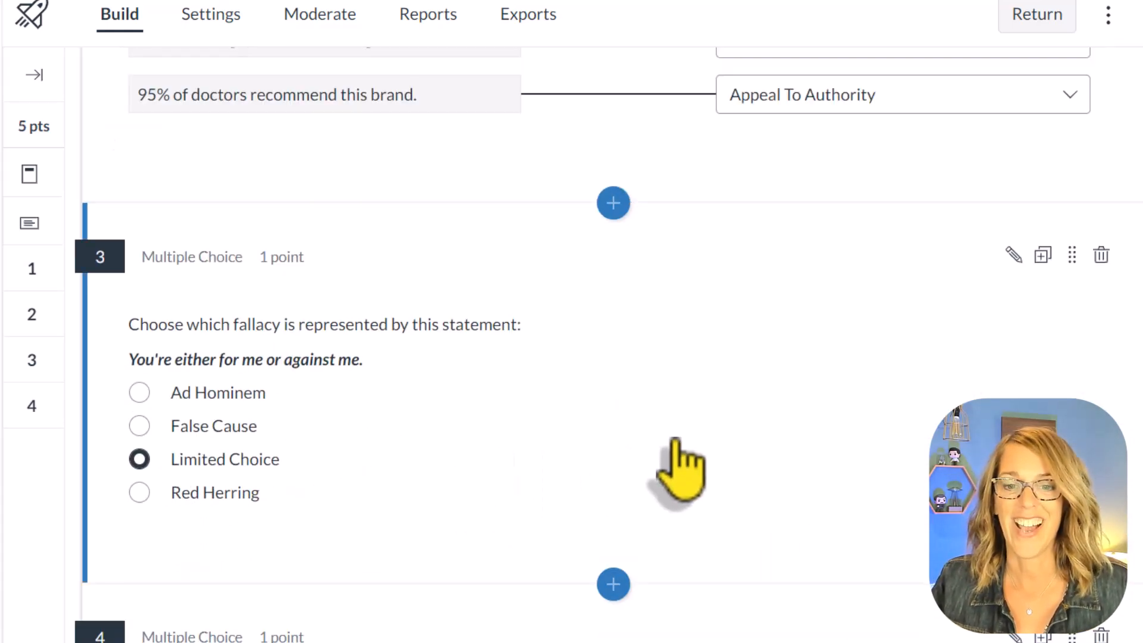
Look over the quiz questions and the content types that can be inserted after the last question
scroll(704, 468, "down", 3)
scroll(706, 501, "down", 2)
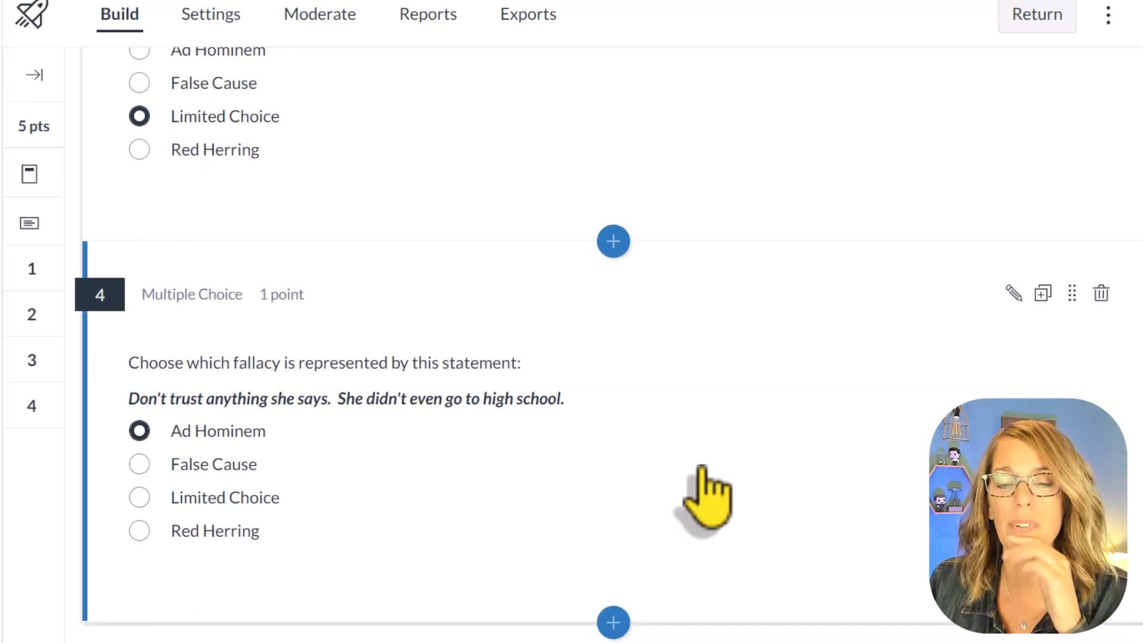
scroll(705, 500, "up", 9)
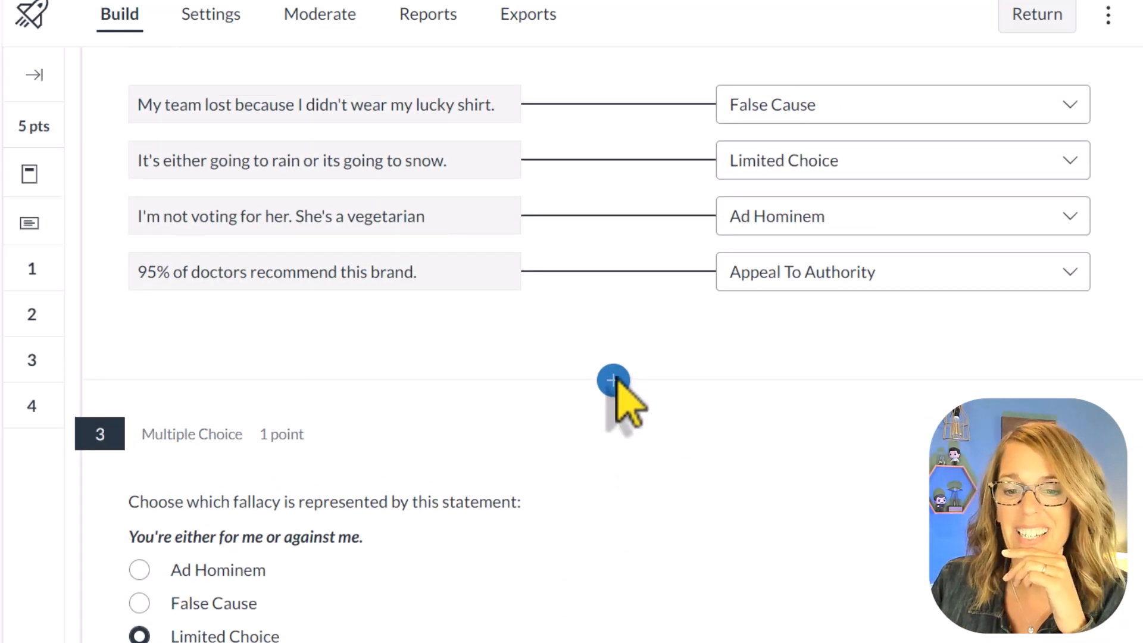
scroll(857, 363, "down", 9)
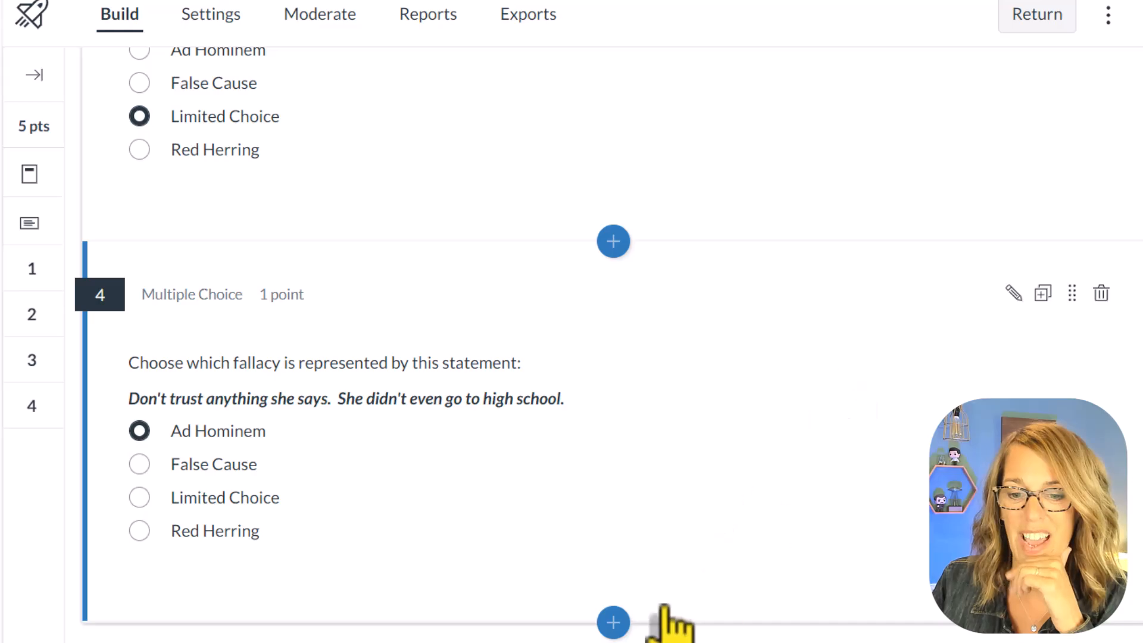
left_click(613, 622)
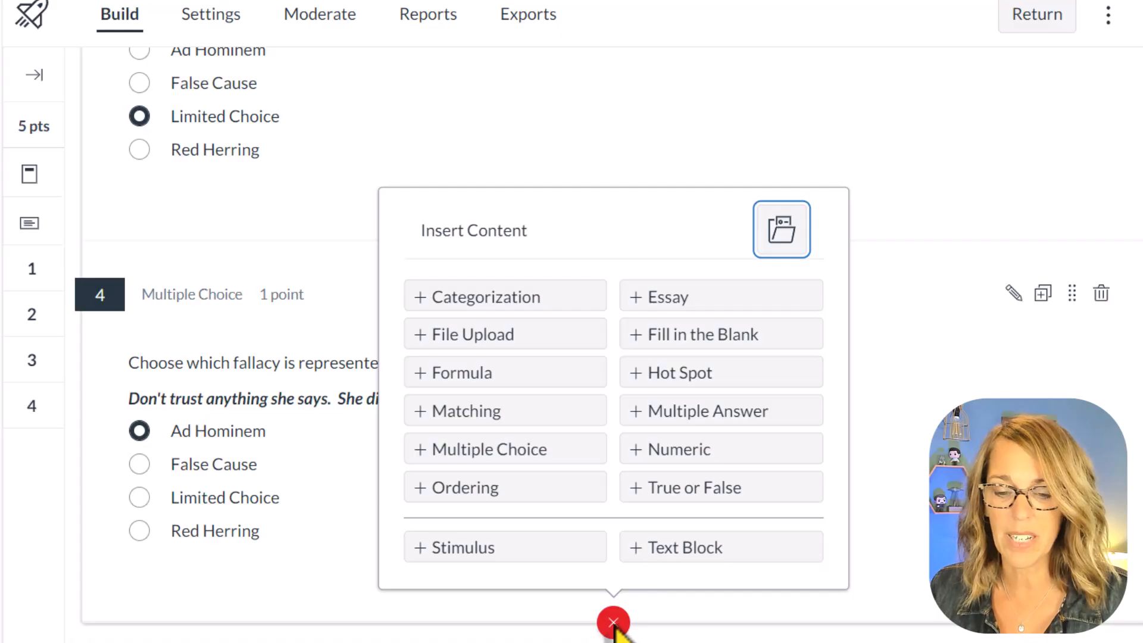
left_click(614, 622)
scroll(738, 610, "up", 20)
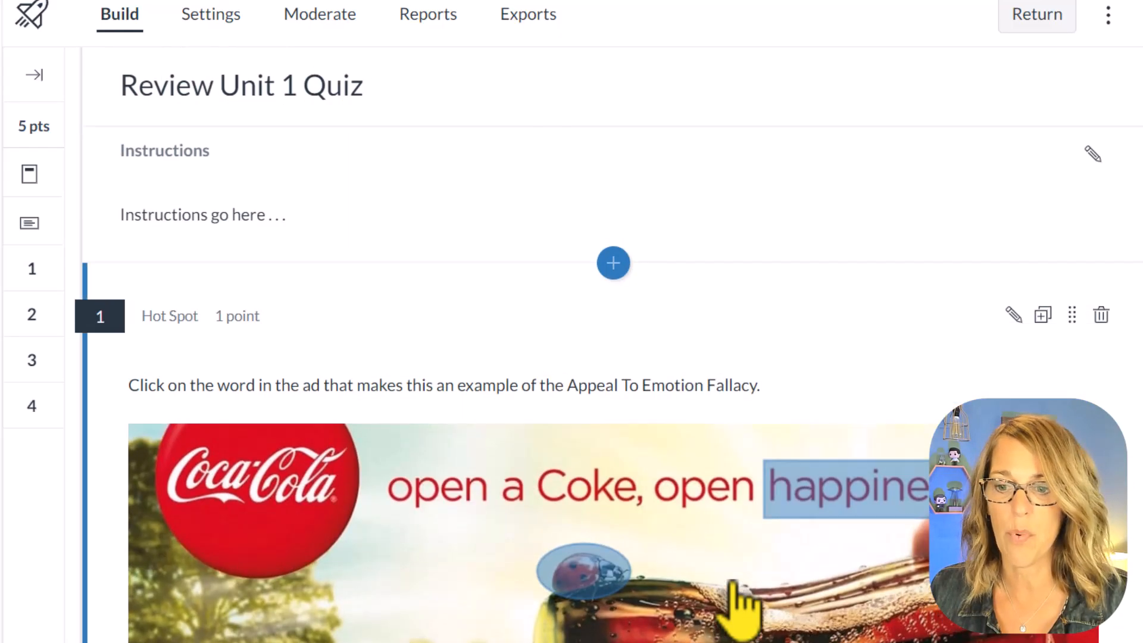
scroll(734, 587, "up", 3)
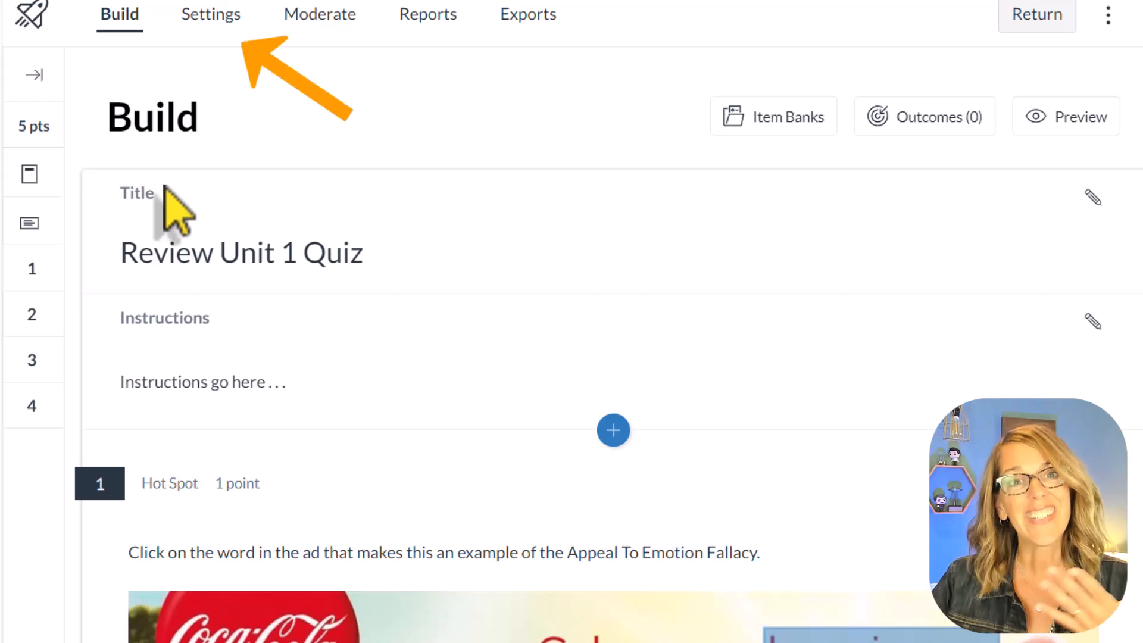
Open the quiz settings and turn on one question at a time with backtracking allowed
left_click(216, 30)
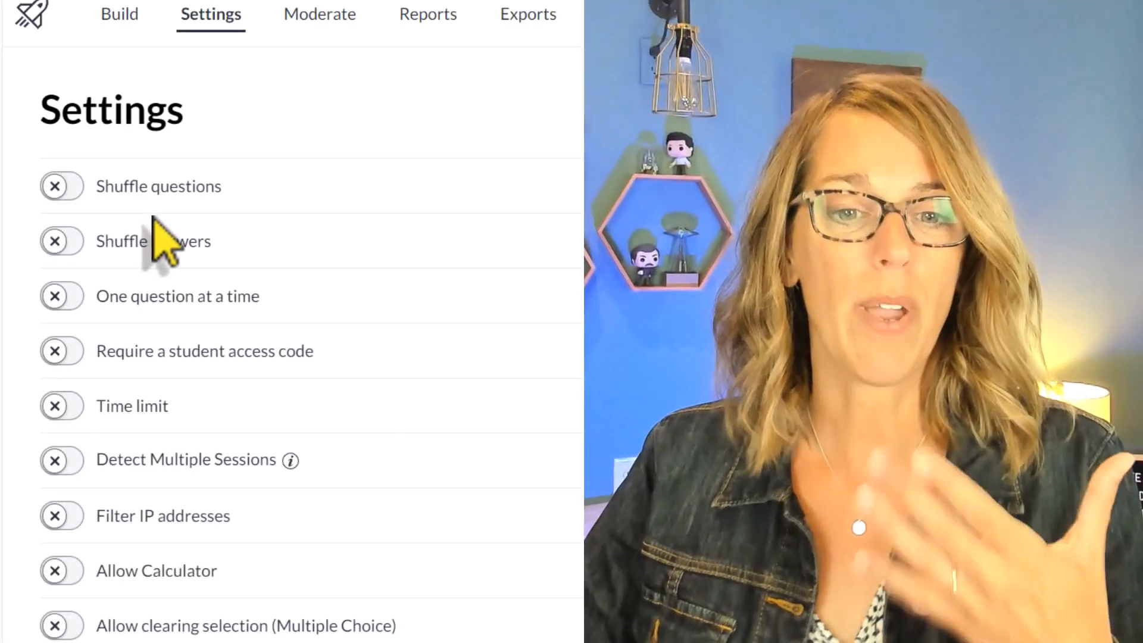
scroll(278, 274, "down", 2)
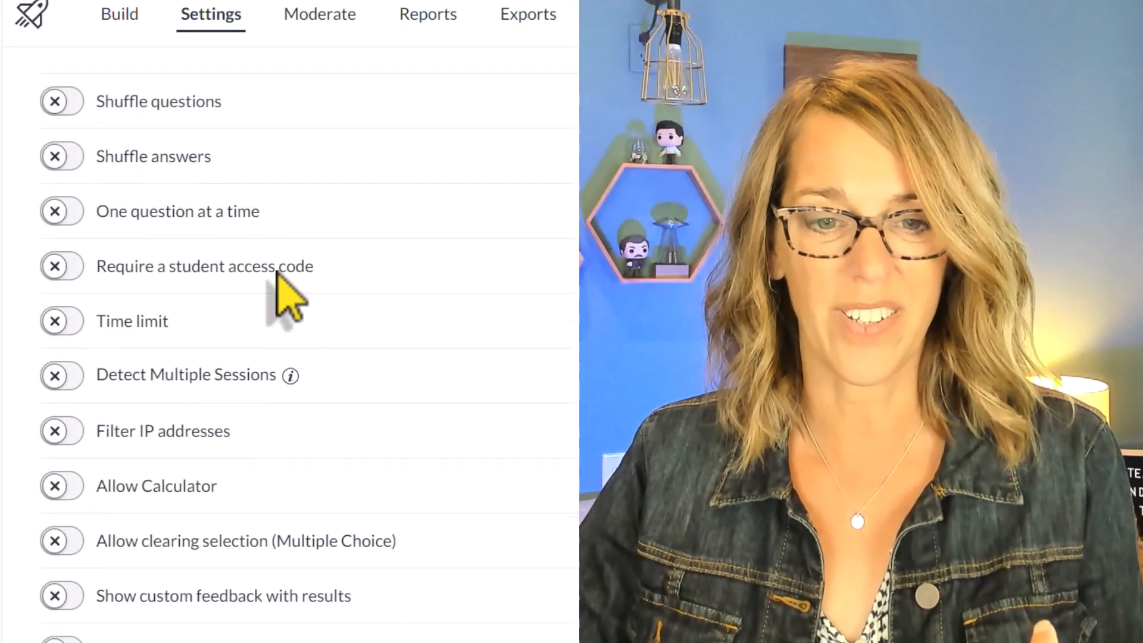
left_click(69, 202)
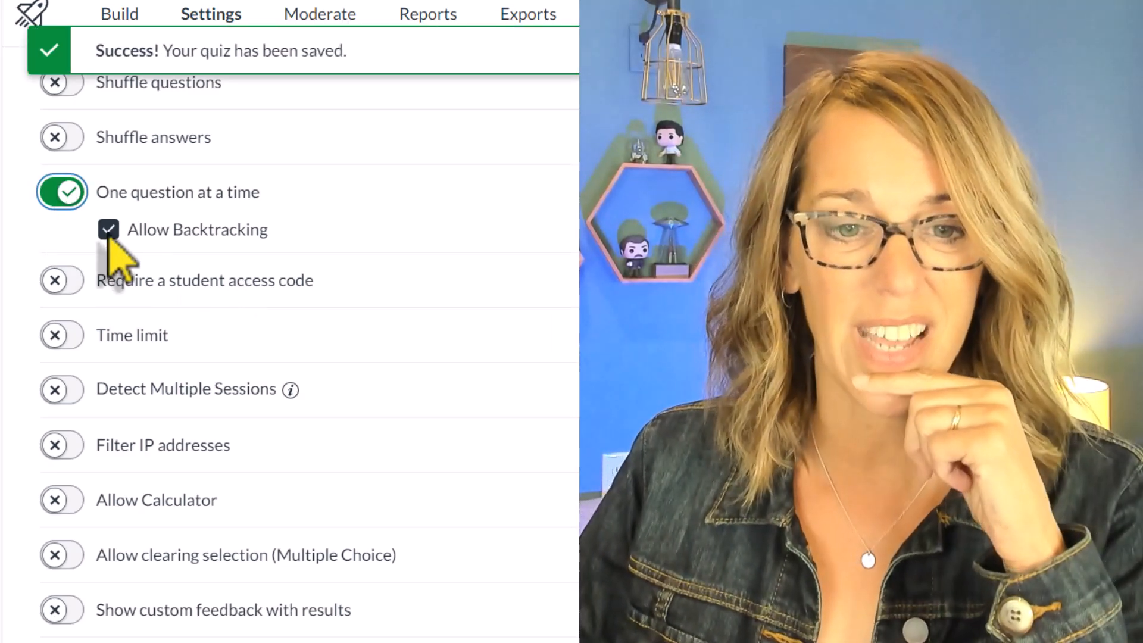
Check the explanation of multiple session detection and set a quiz time limit of 30 minutes
scroll(459, 327, "down", 2)
mouse_move(308, 291)
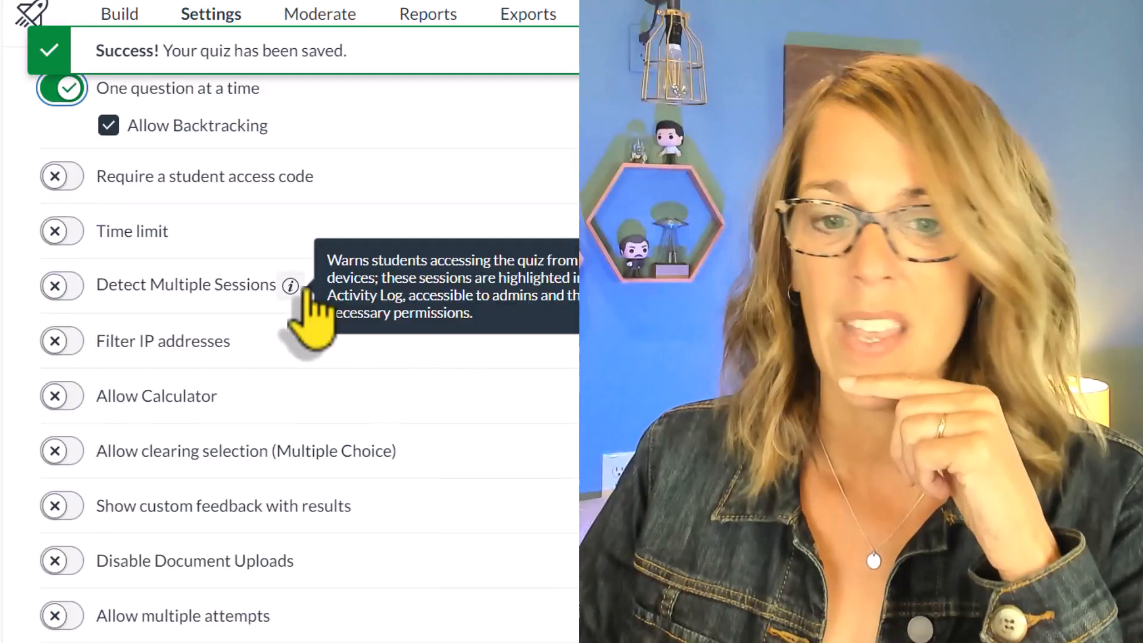
left_click(74, 236)
double_click(221, 312)
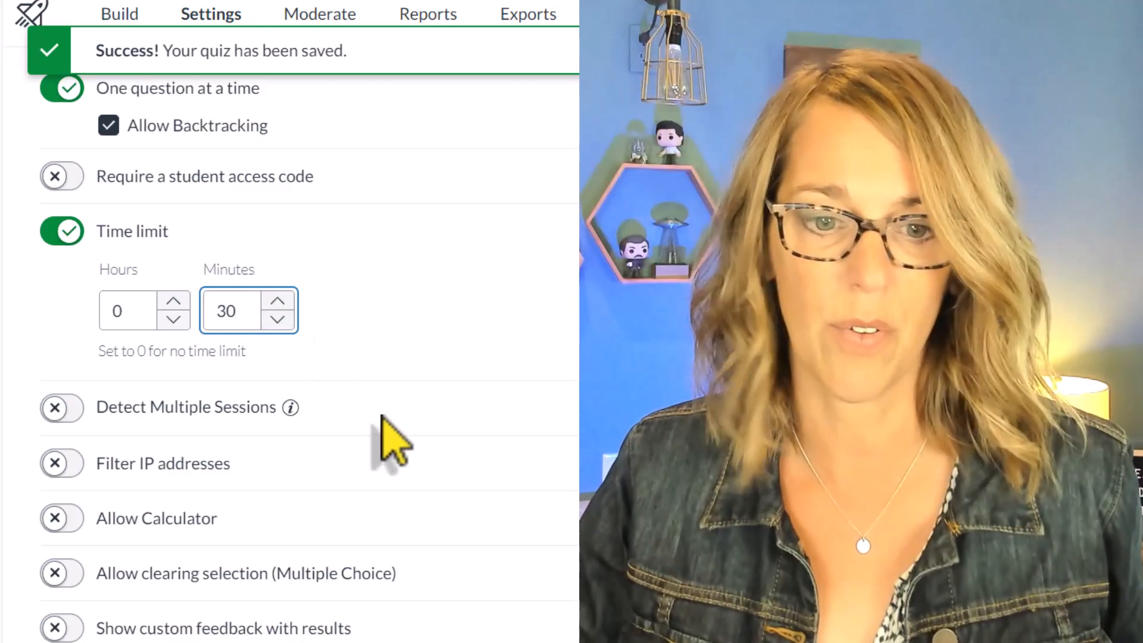
Allow clearing selections in multiple choice questions, and turn custom feedback with results on and off again to view its editor
scroll(356, 476, "down", 2)
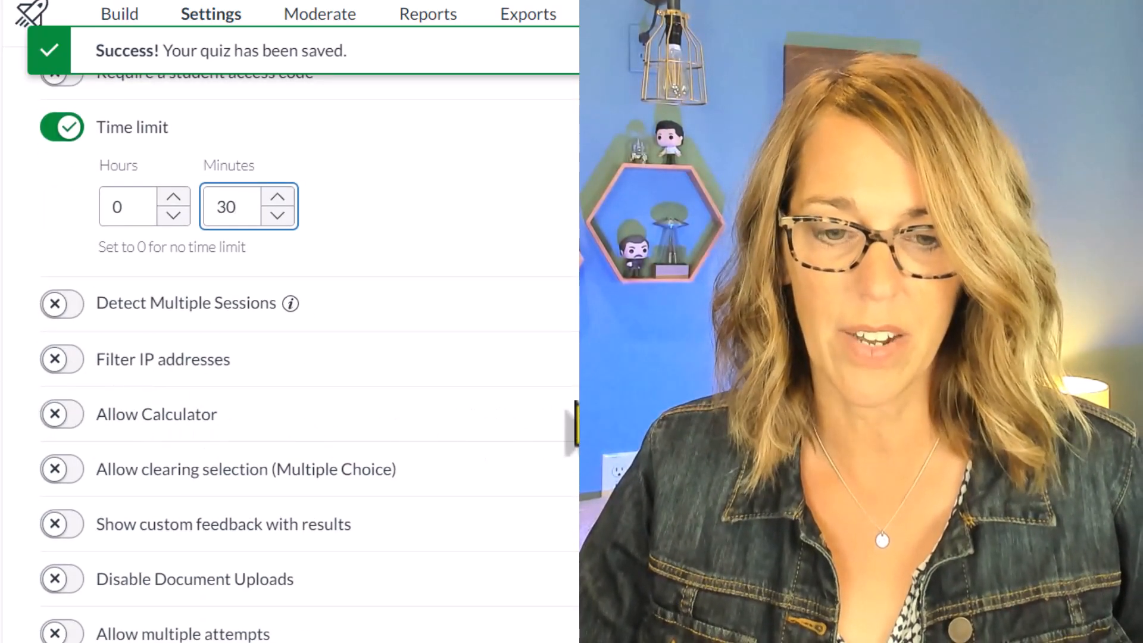
scroll(573, 424, "down", 2)
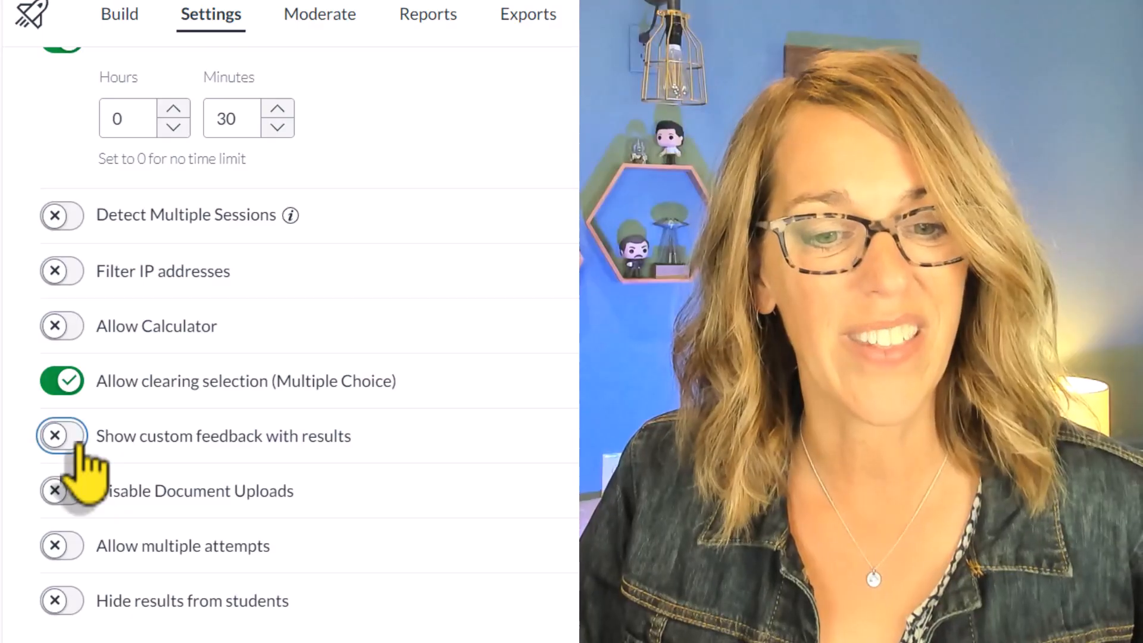
left_click(78, 440)
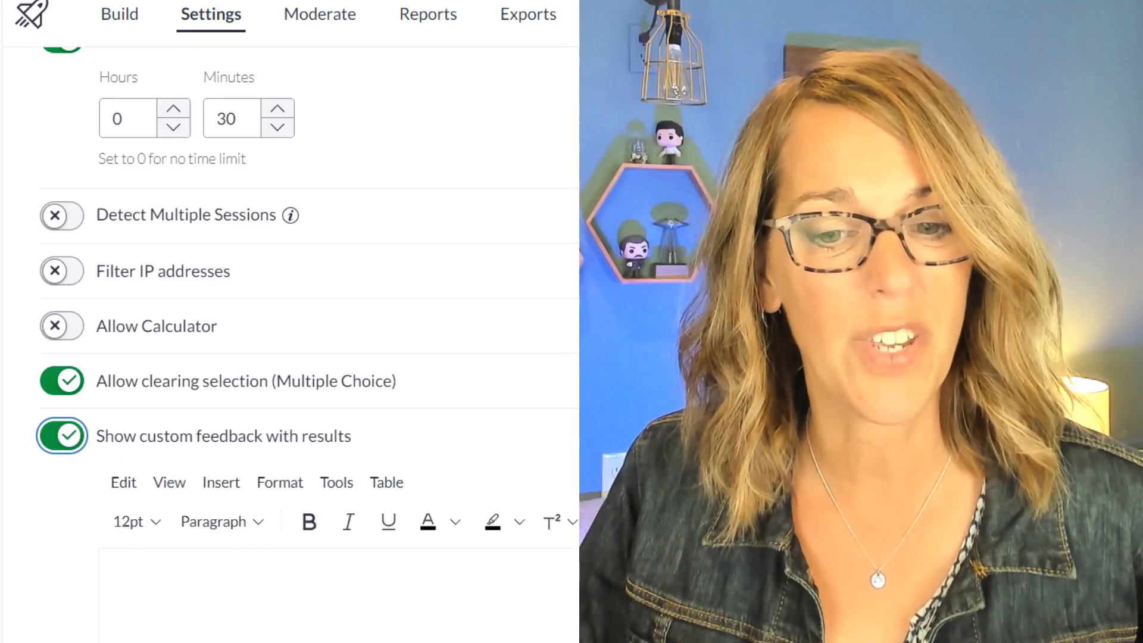
left_click(62, 438)
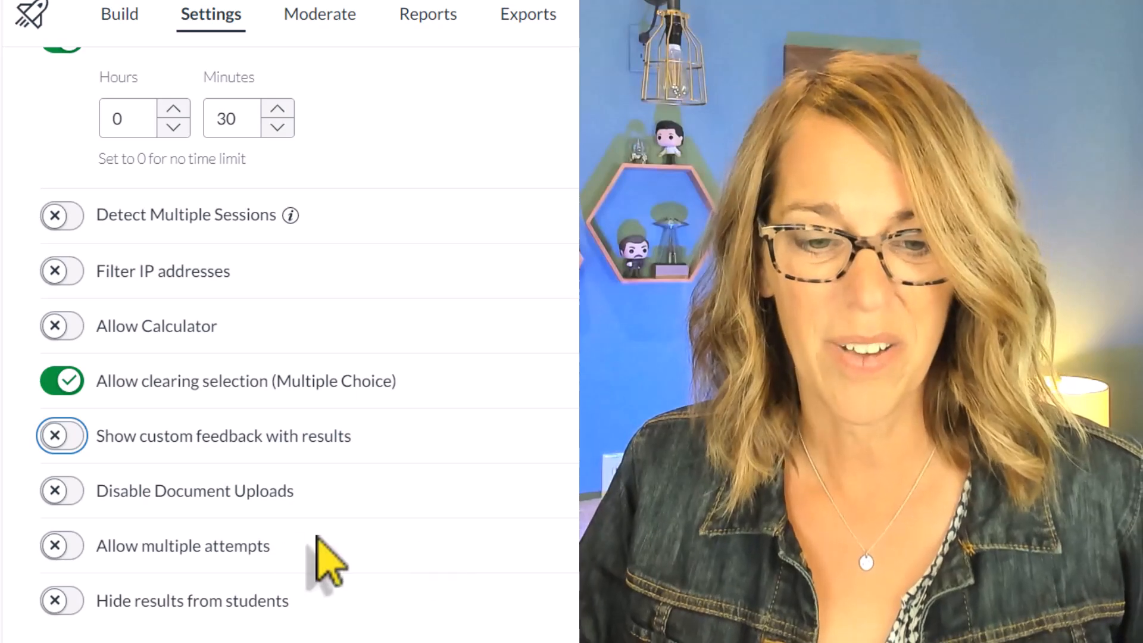
Allow multiple attempts, keeping the highest score, limited to 2 attempts and with build on last attempt enabled
left_click(71, 550)
scroll(381, 572, "down", 2)
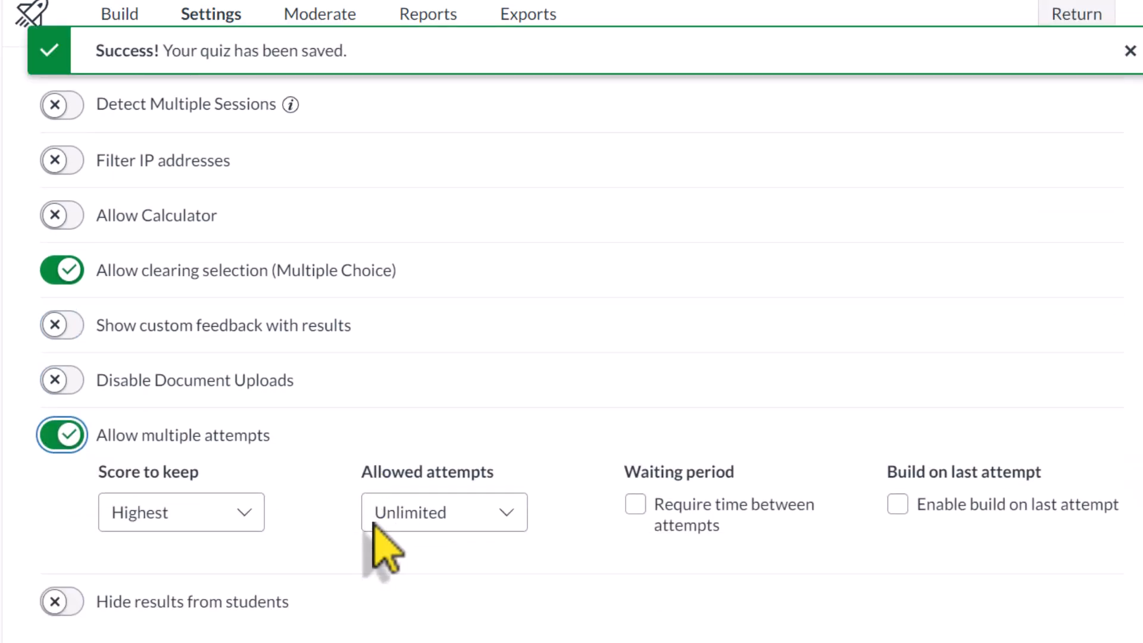
left_click(244, 512)
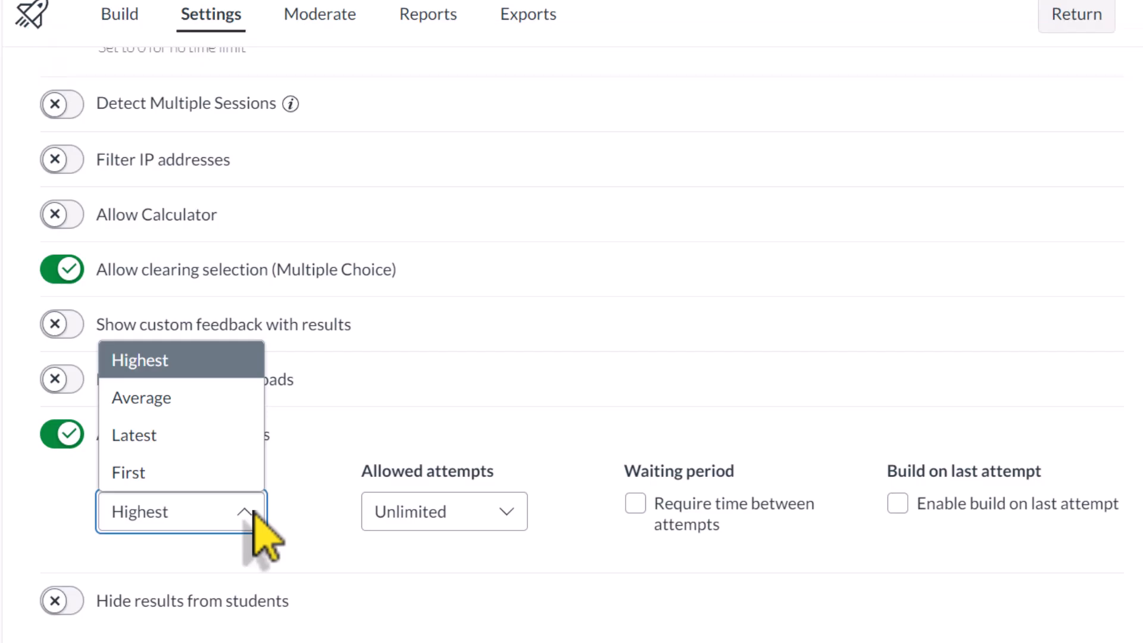
left_click(253, 512)
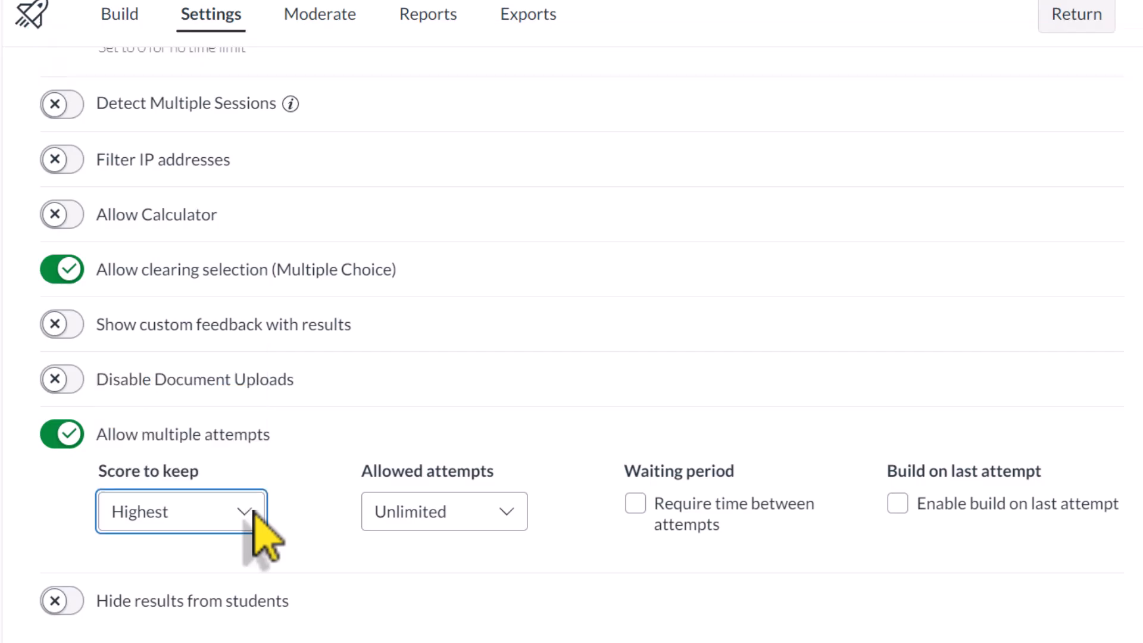
left_click(508, 516)
left_click(435, 604)
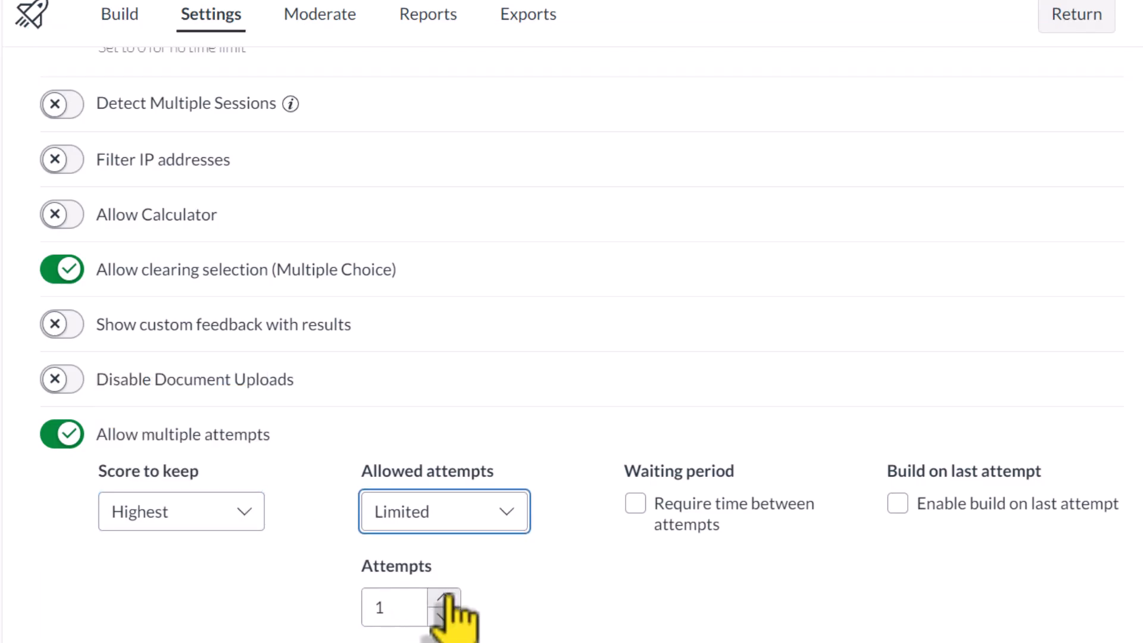
left_click(444, 597)
scroll(774, 619, "down", 2)
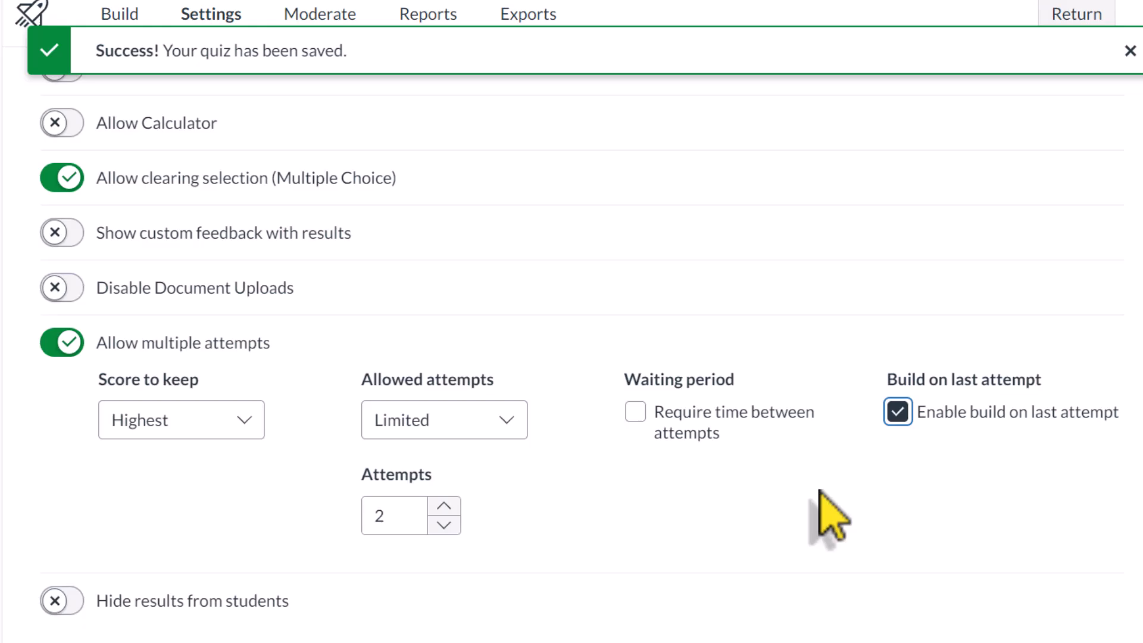
Hide the quiz results from students while still showing them the questions
left_click(71, 601)
scroll(543, 604, "down", 3)
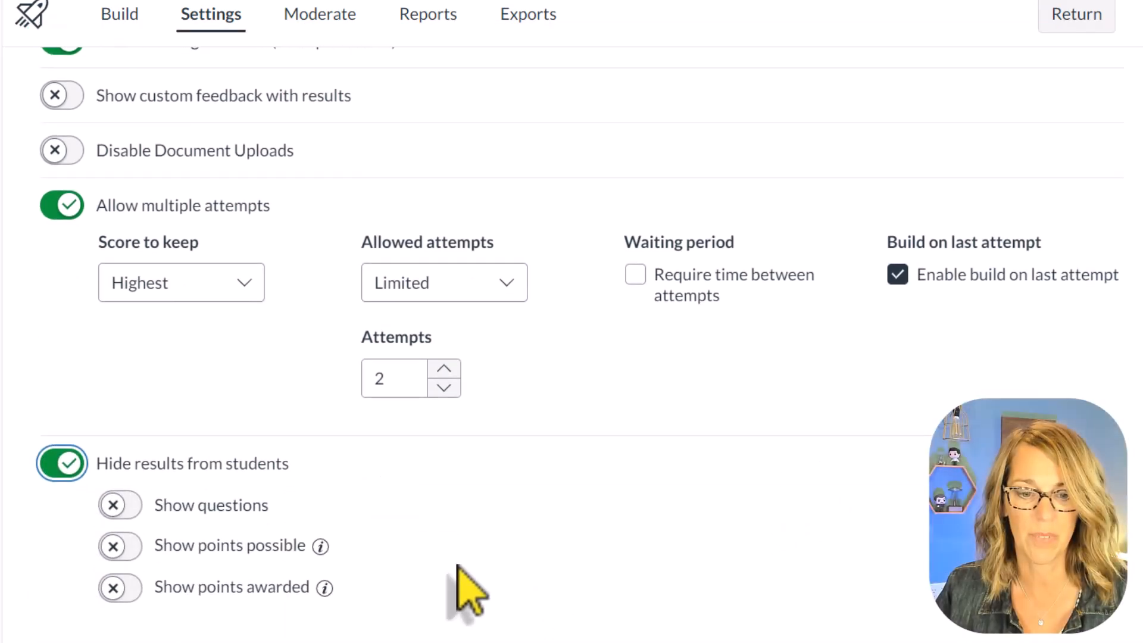
left_click(134, 511)
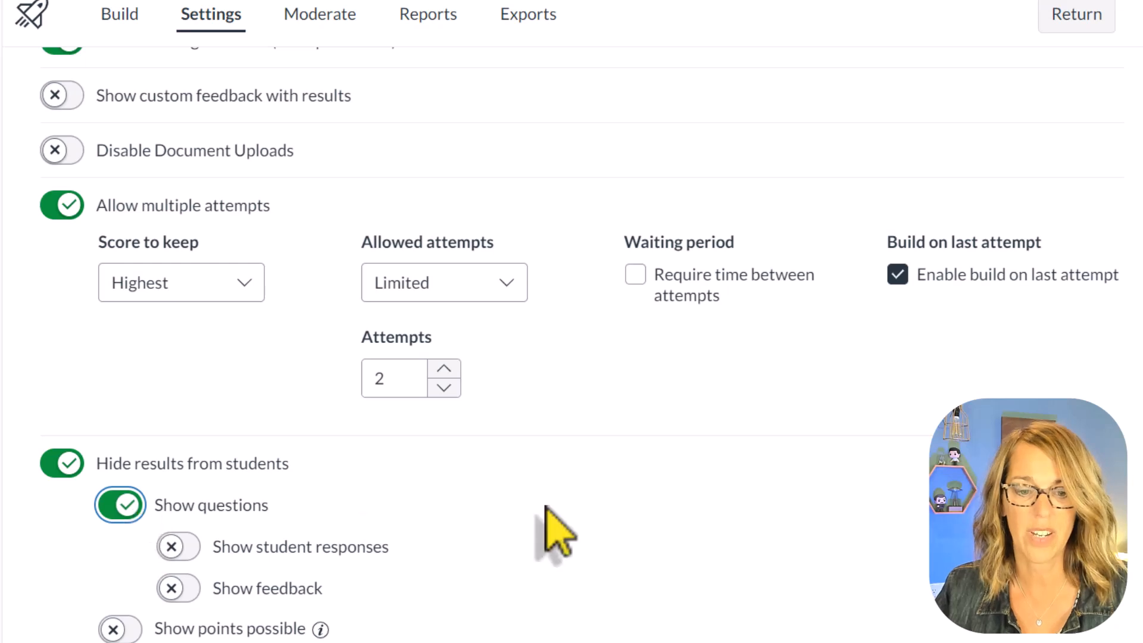
Show students their responses for all attempts, the feedback and the points possible
scroll(544, 531, "down", 1)
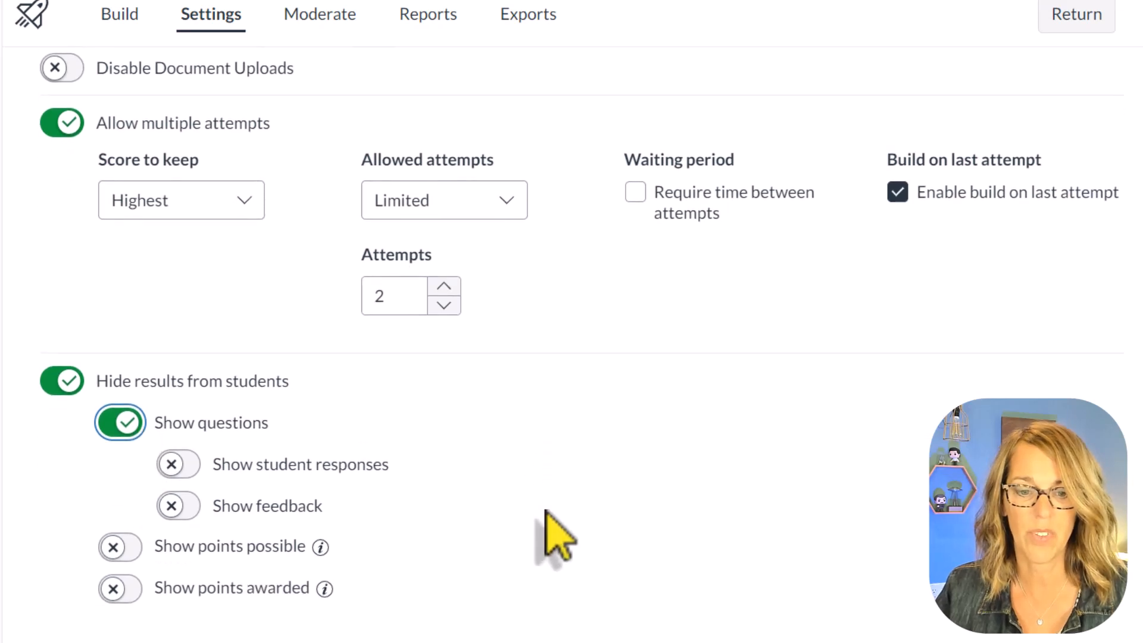
left_click(179, 464)
scroll(502, 517, "down", 5)
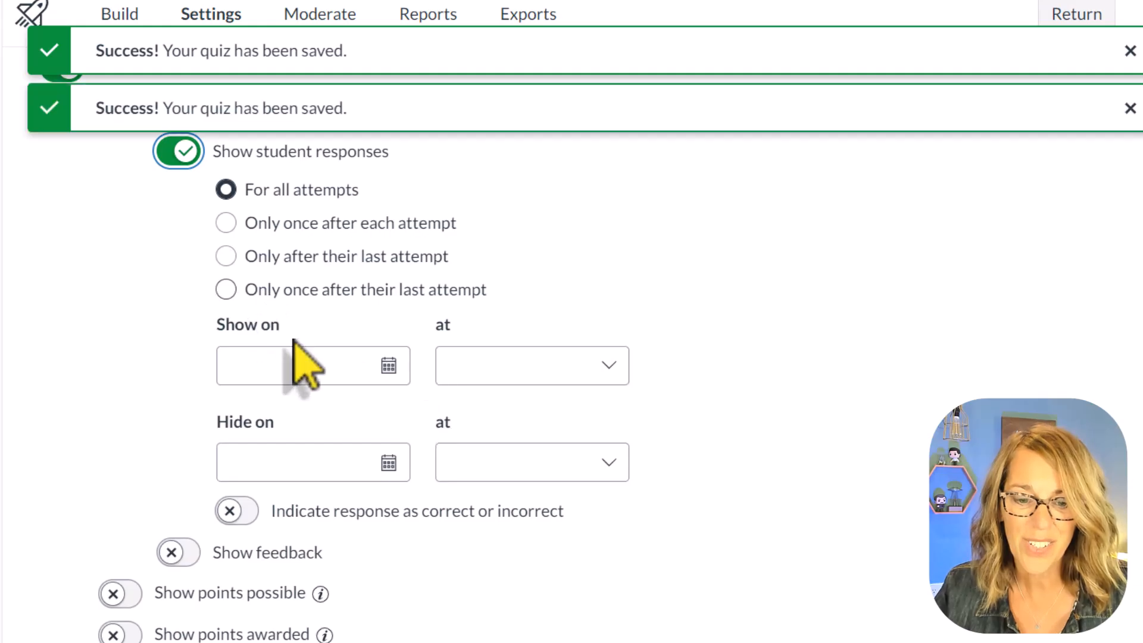
scroll(262, 499, "down", 1)
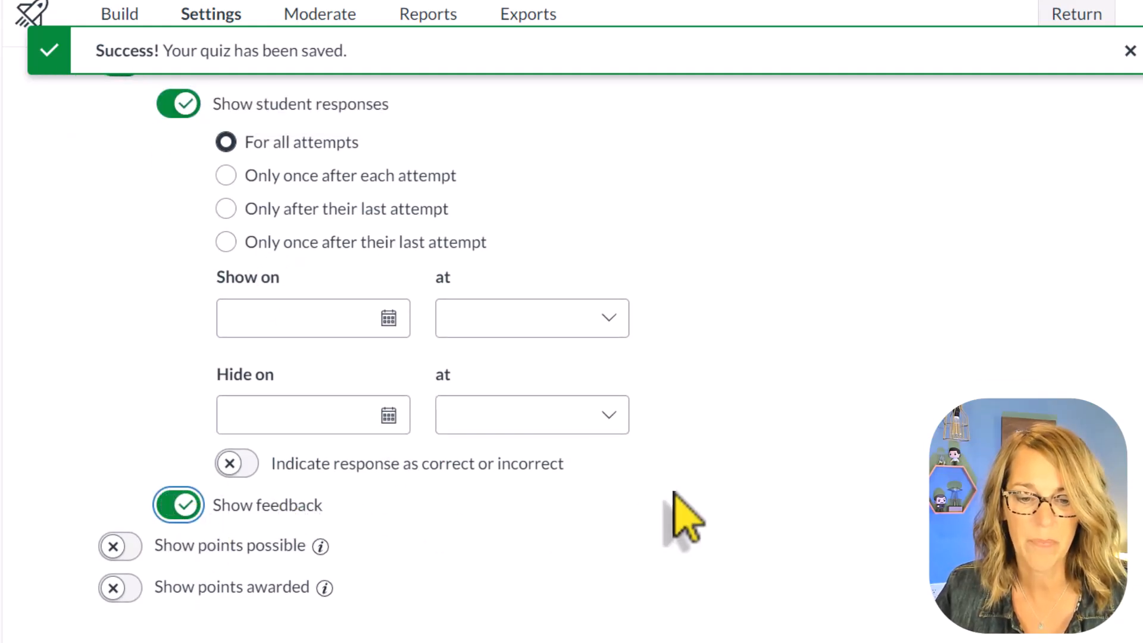
left_click(126, 549)
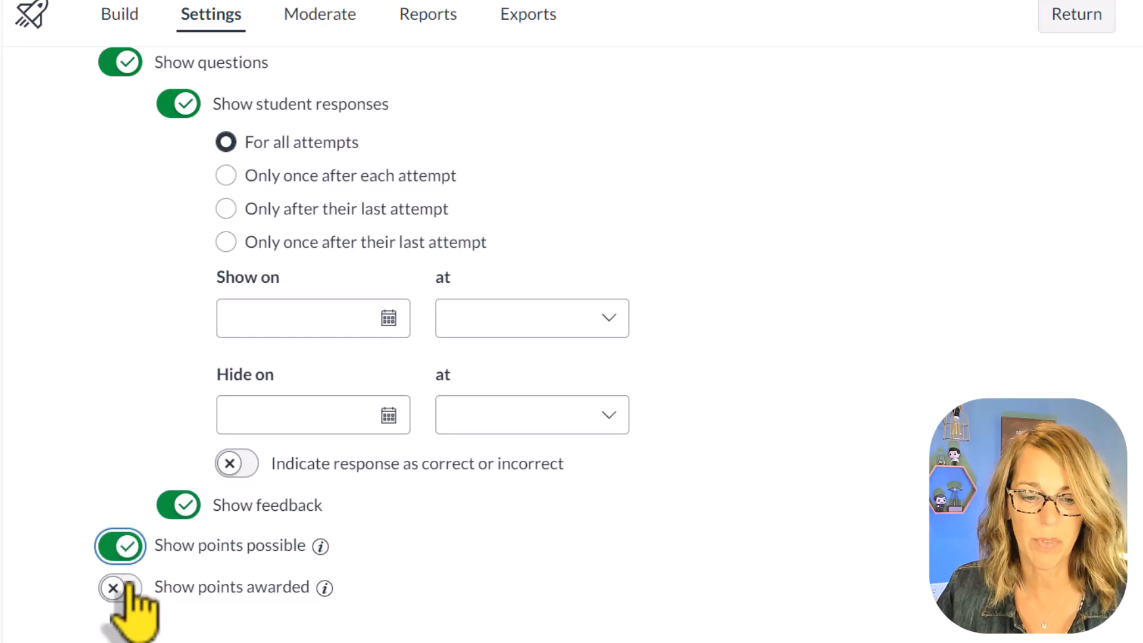
Show students the points awarded in their quiz results, then review the quiz settings
left_click(132, 596)
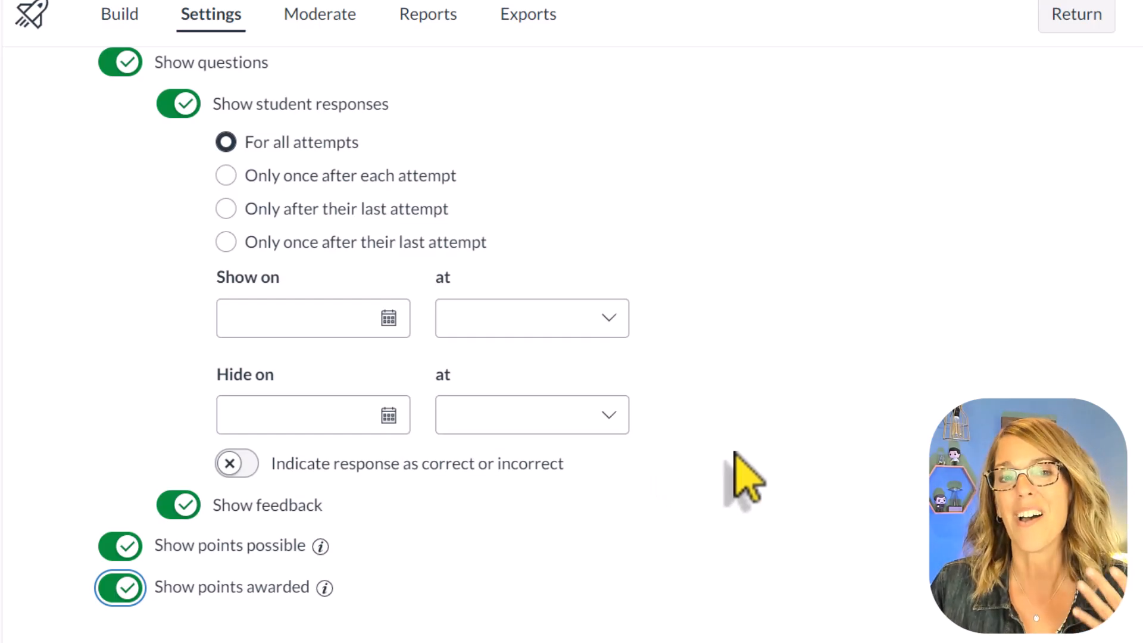
scroll(745, 476, "up", 10)
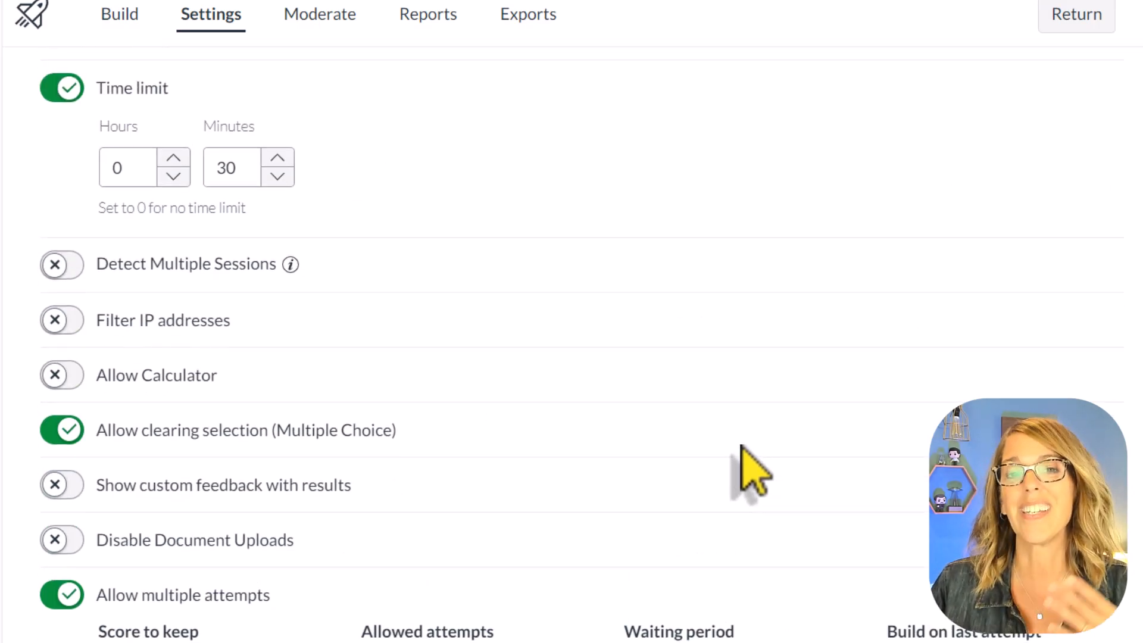
scroll(743, 446, "up", 3)
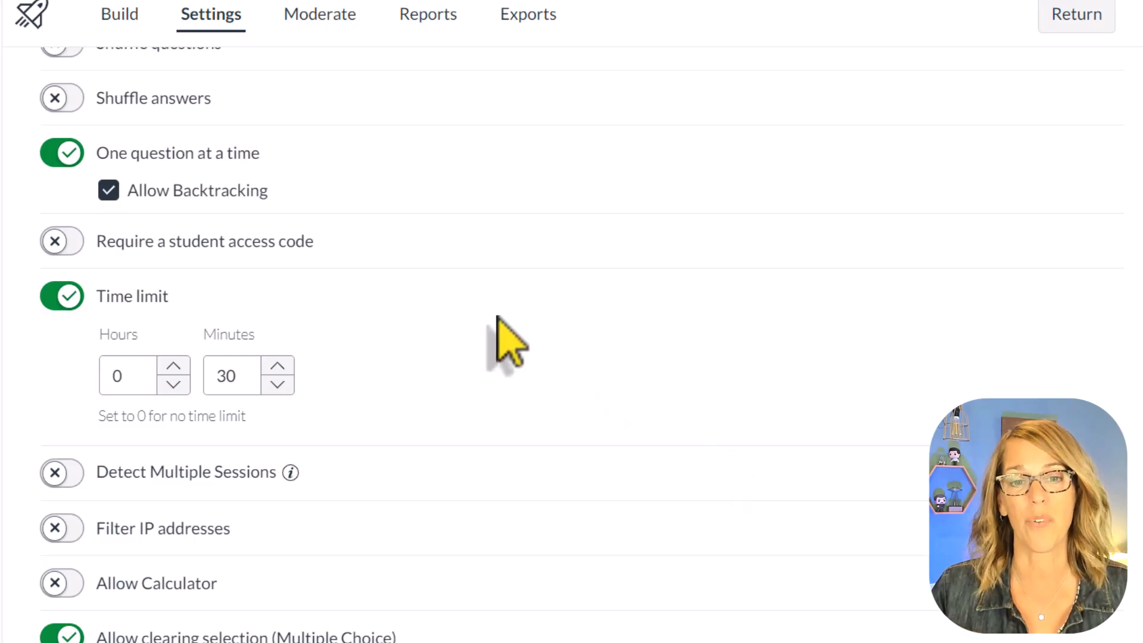
Examine the current quiz accommodation options for the first student in the moderation list
left_click(332, 18)
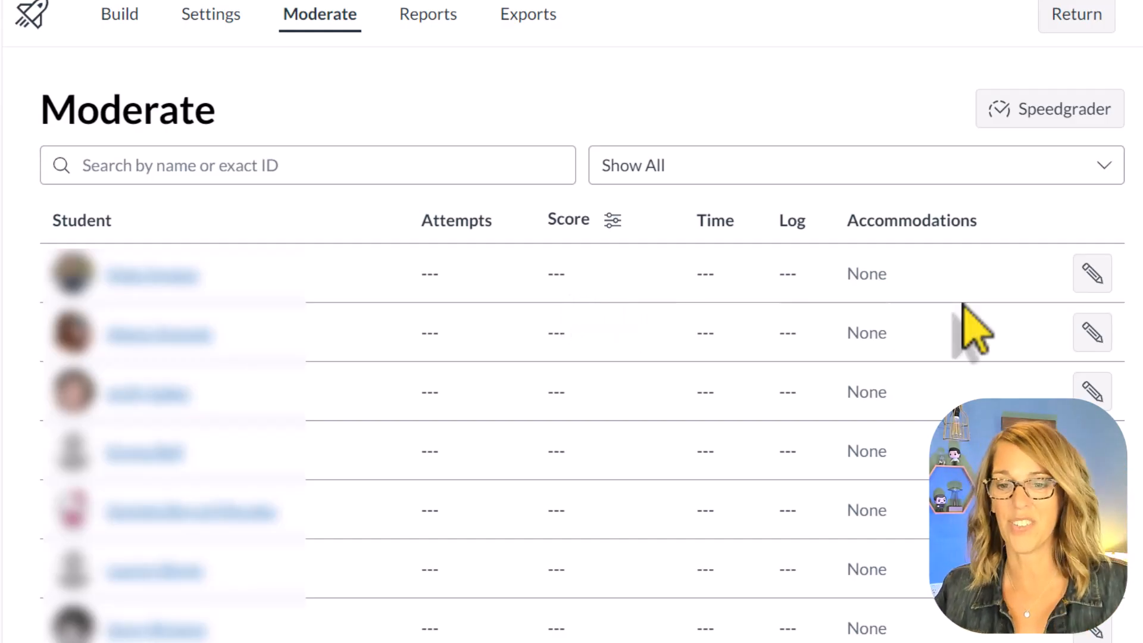
left_click(1093, 275)
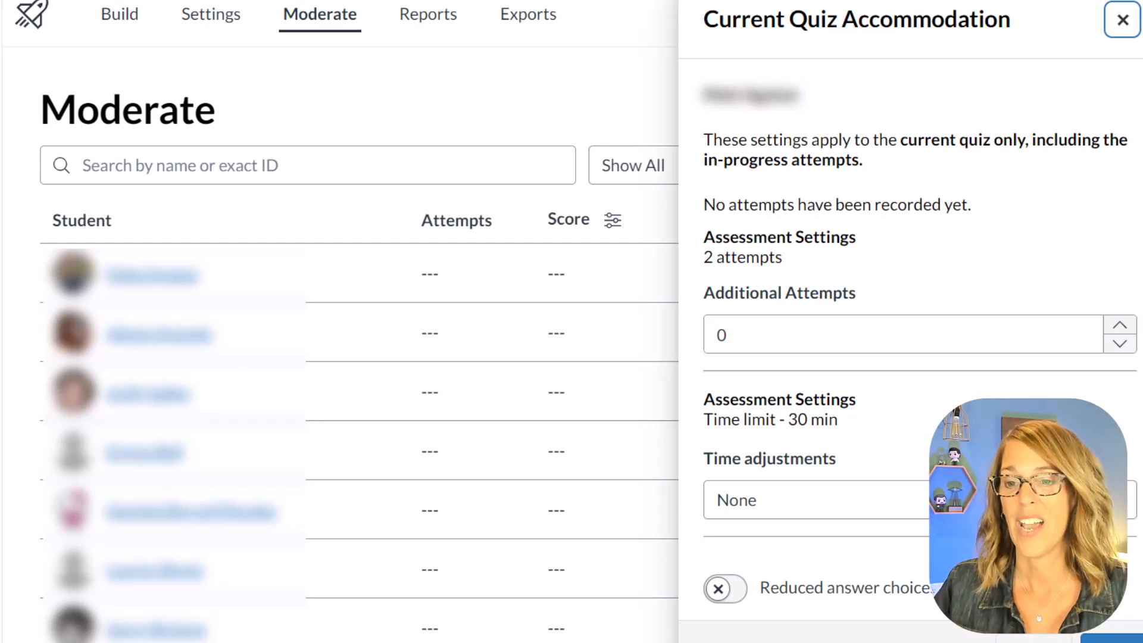
left_click(1123, 20)
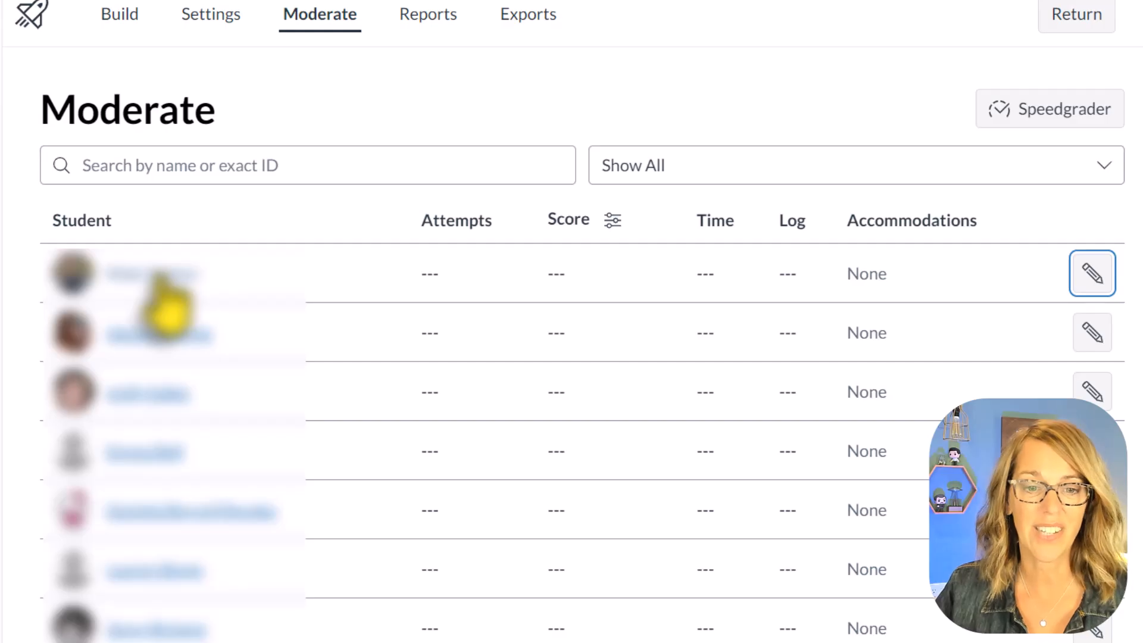
Give the first listed student a course accommodation with a time limit multiplier of 2 and save it
key("Return")
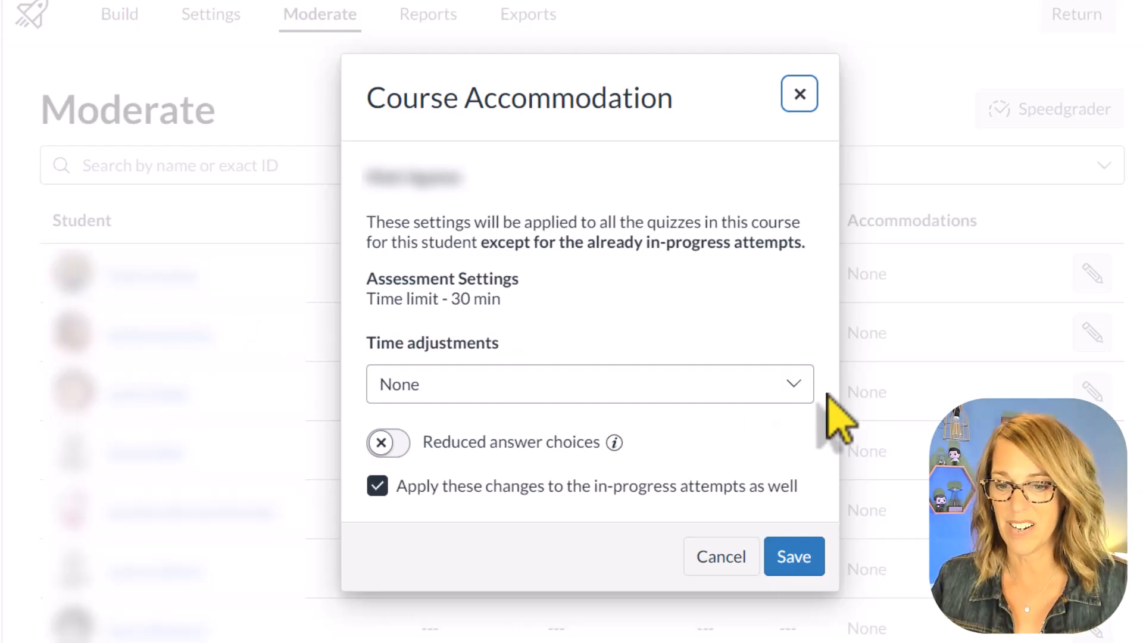
left_click(795, 388)
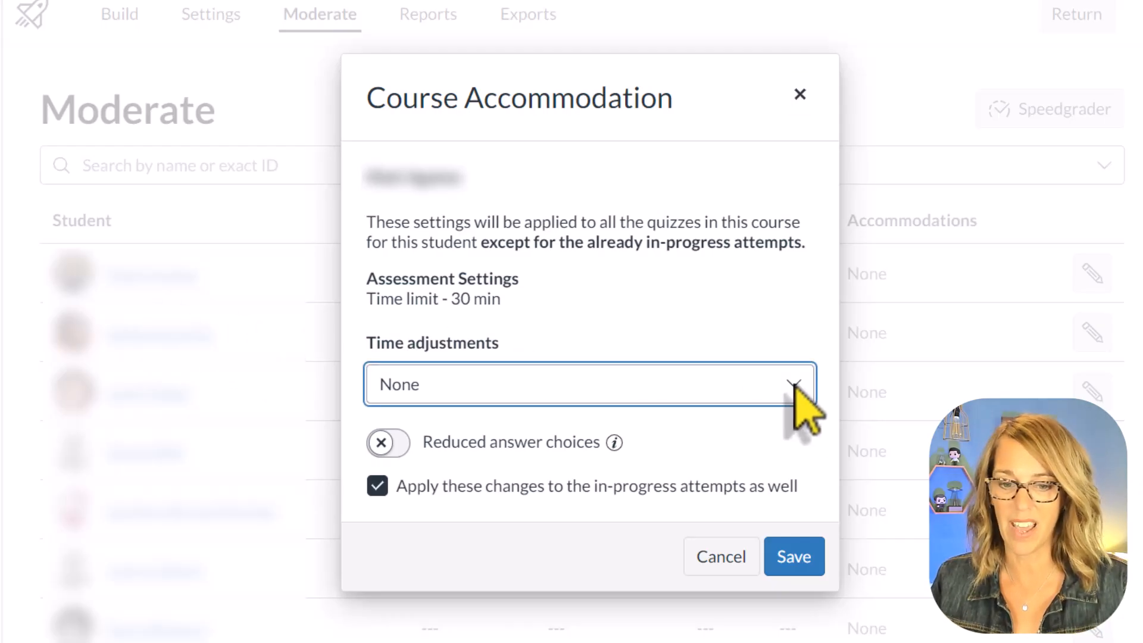
left_click(795, 387)
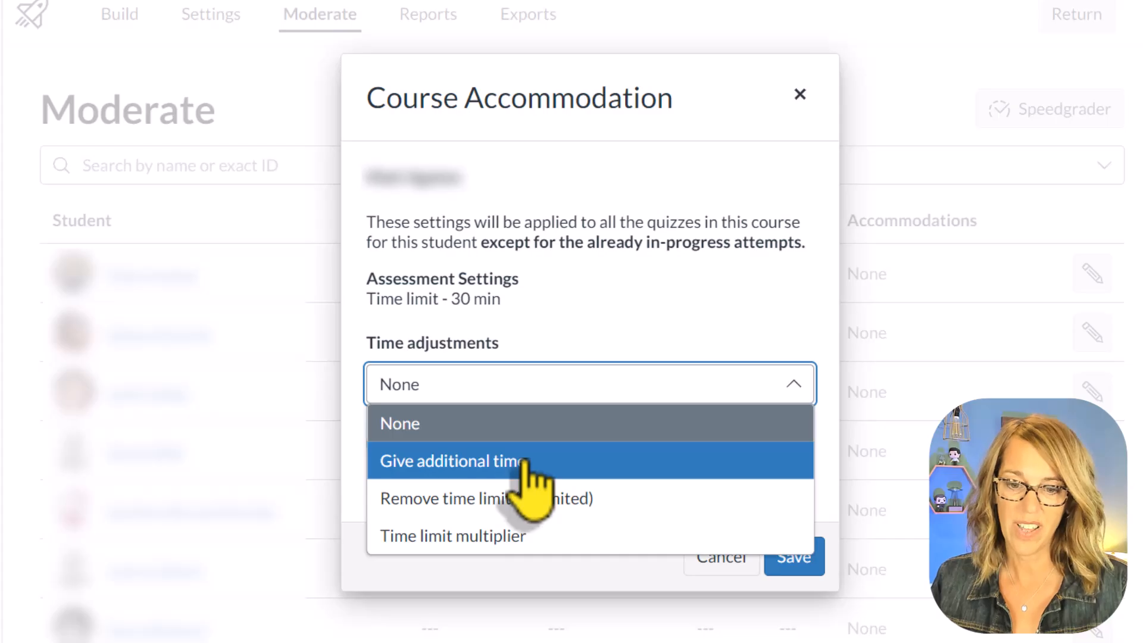
left_click(505, 536)
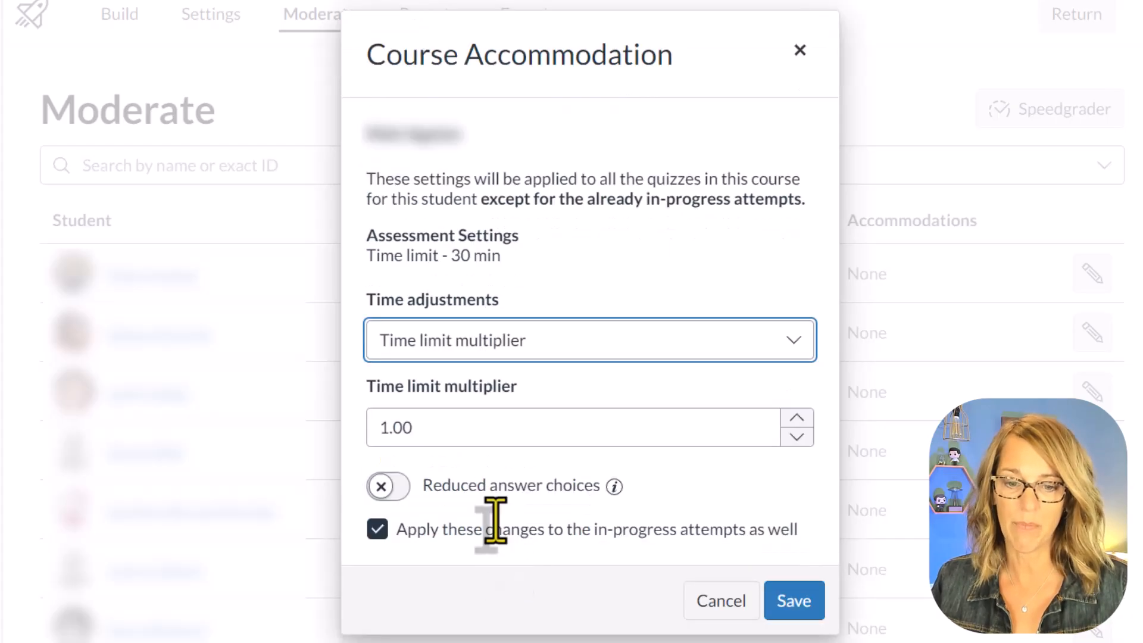
left_click(405, 434)
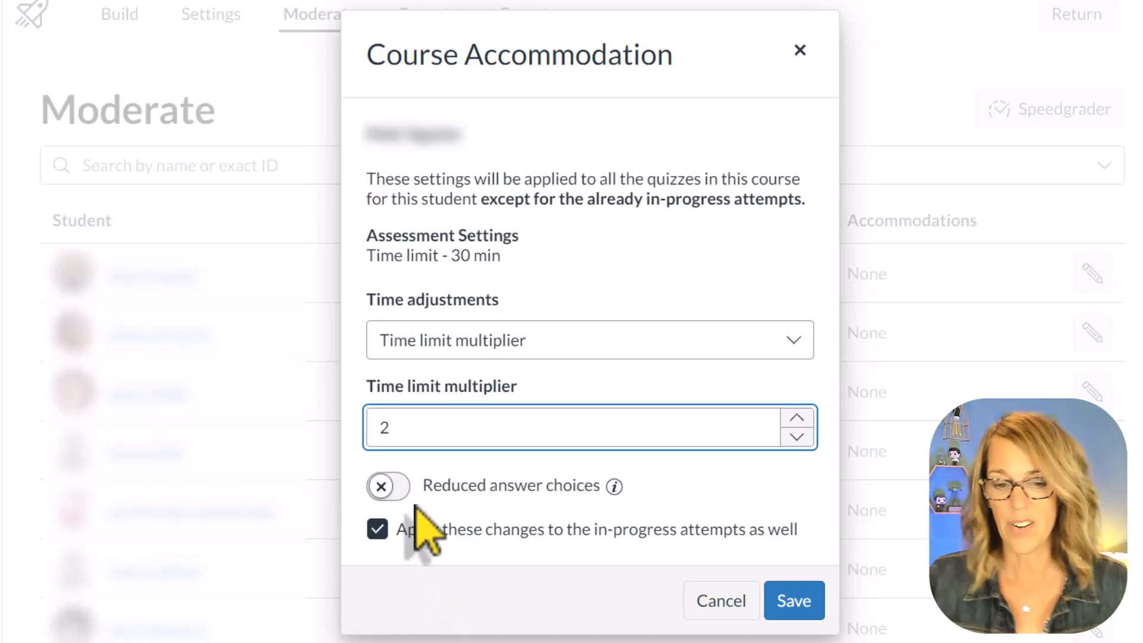
scroll(691, 512, "down", 2)
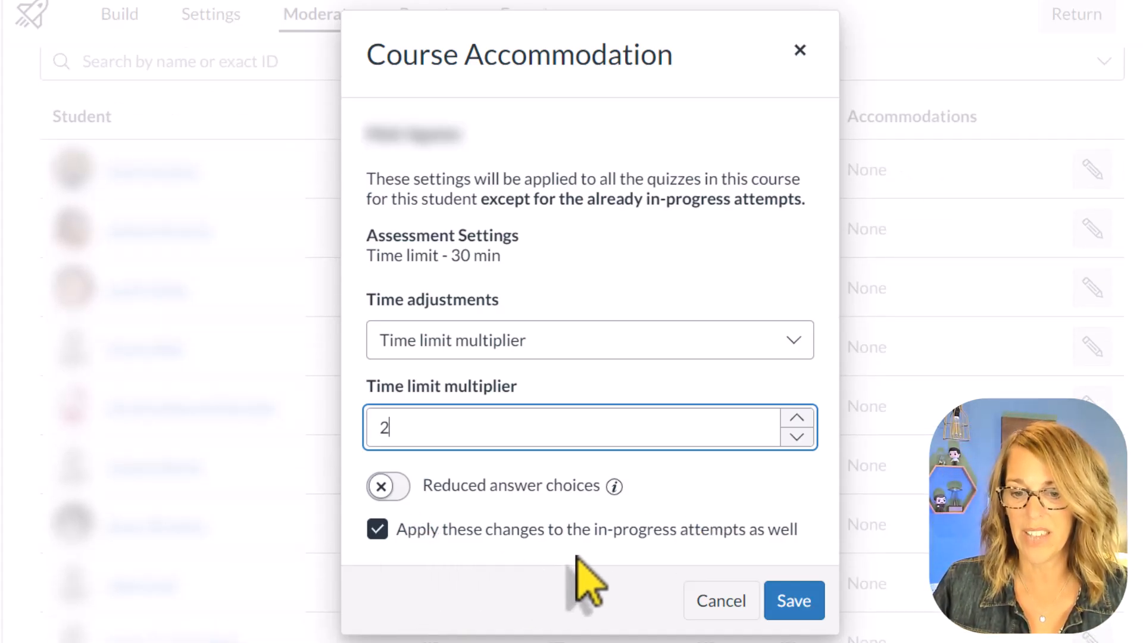
scroll(601, 575, "up", 2)
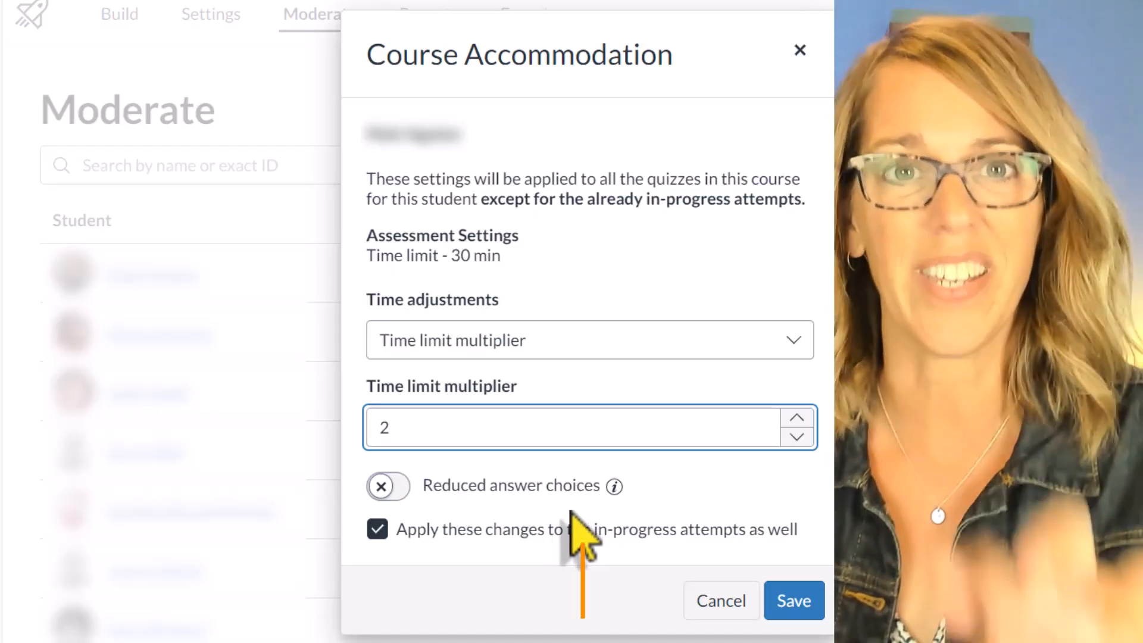
left_click(807, 604)
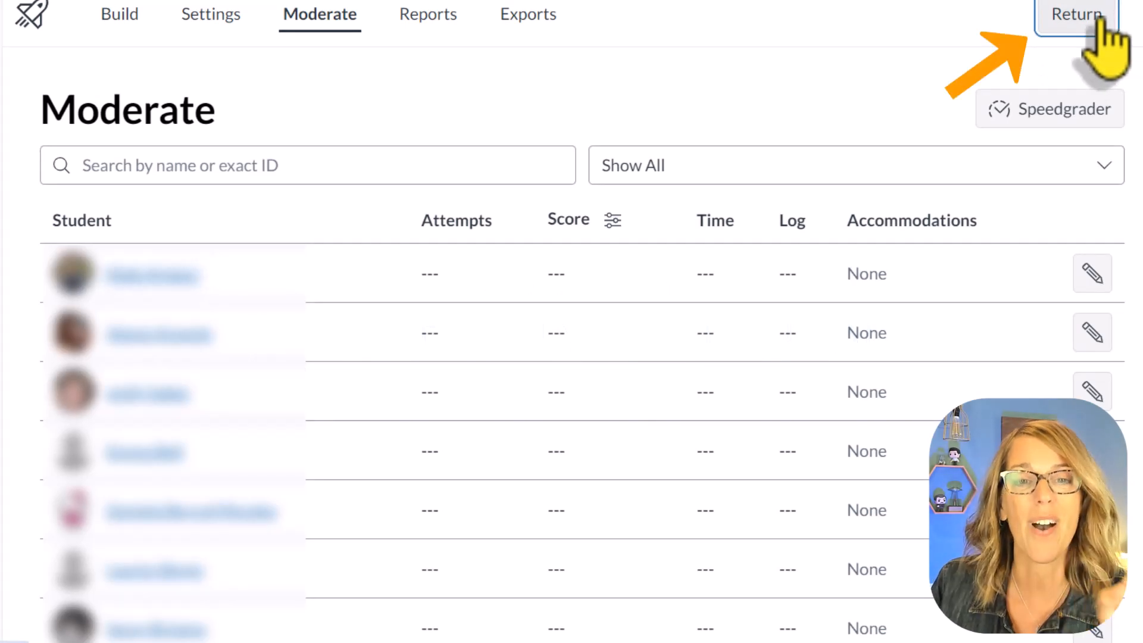
Return to the course modules and move Review Unit 1 Quiz to the start of the "Getting Started Step #1" module
left_click(1099, 21)
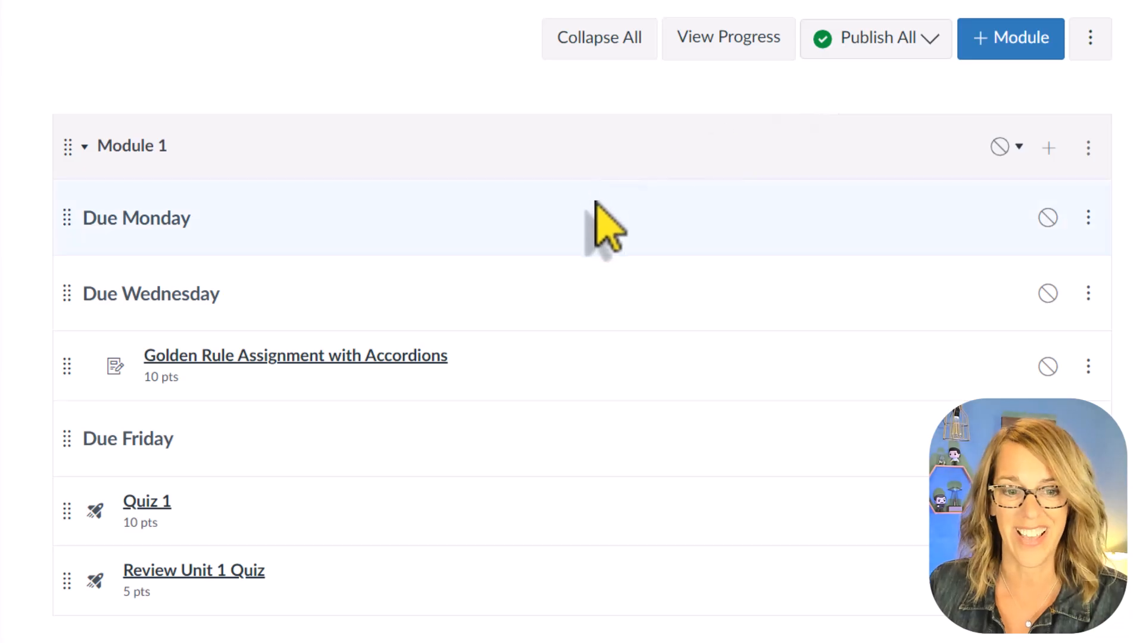
scroll(596, 200, "down", 3)
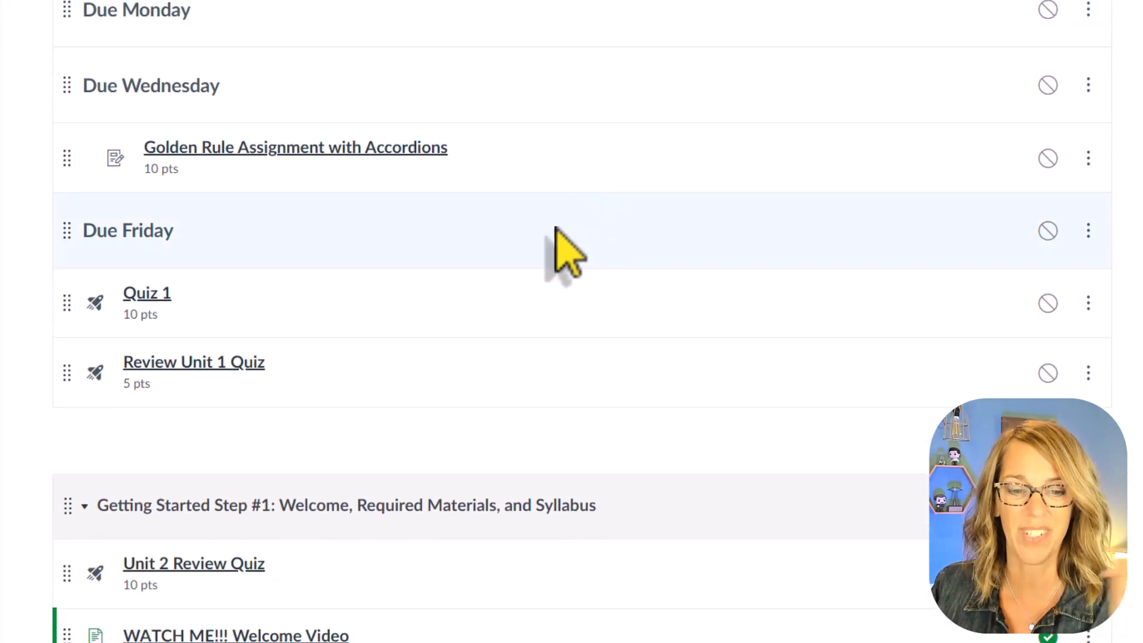
scroll(655, 357, "up", 3)
scroll(583, 393, "down", 2)
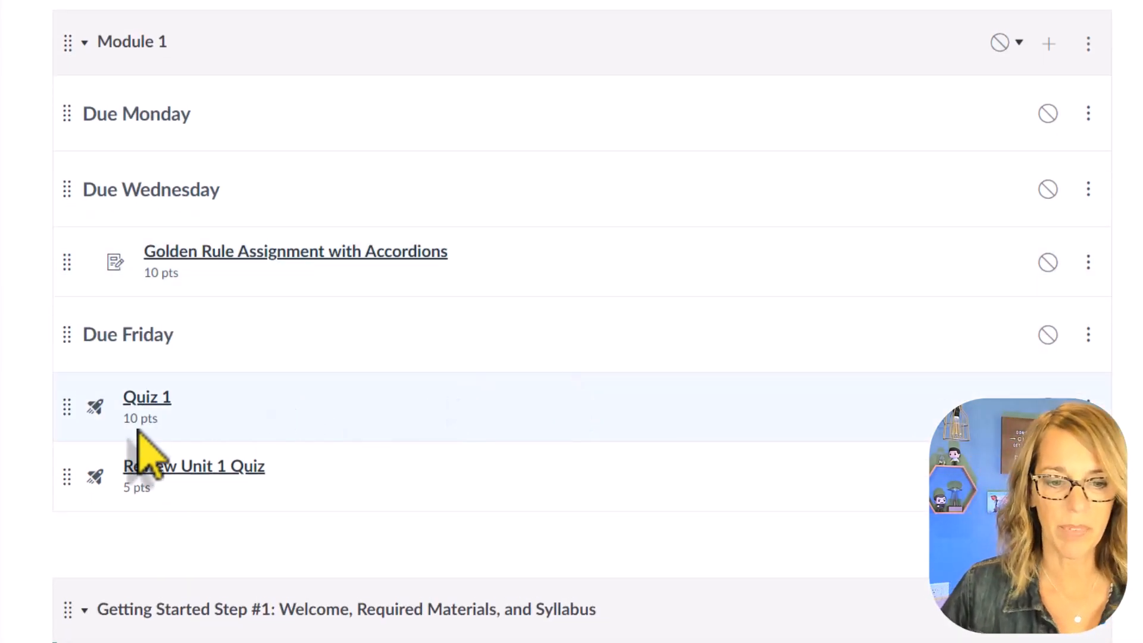
scroll(107, 476, "down", 2)
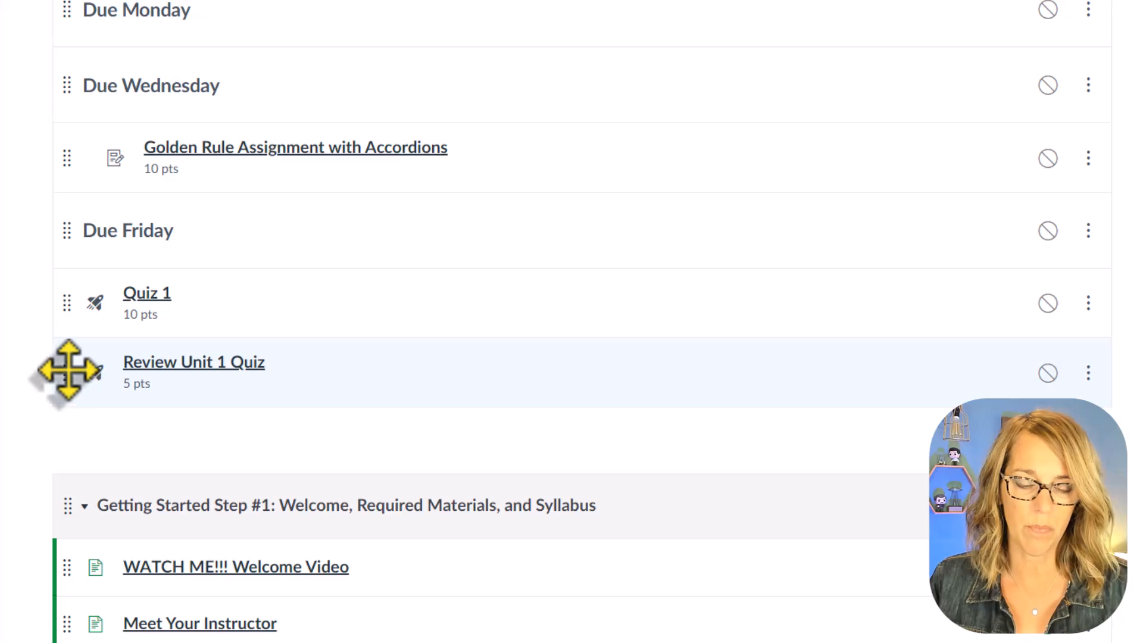
left_click_drag(69, 374, 83, 503)
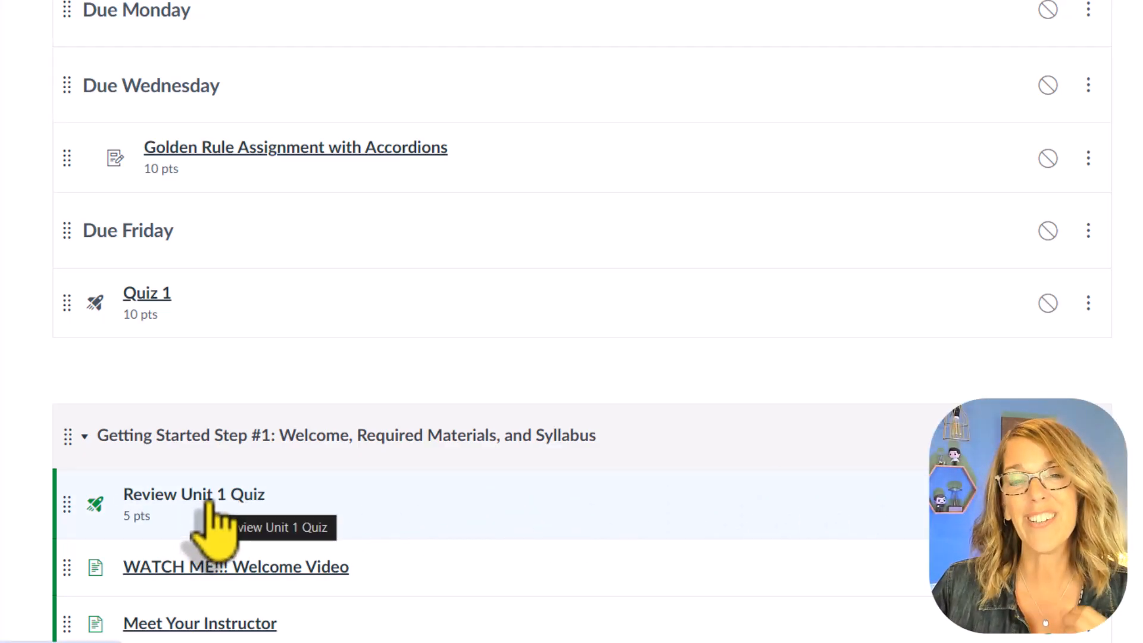
View the course as a student and begin the Review Unit 1 Quiz
scroll(677, 498, "up", 4)
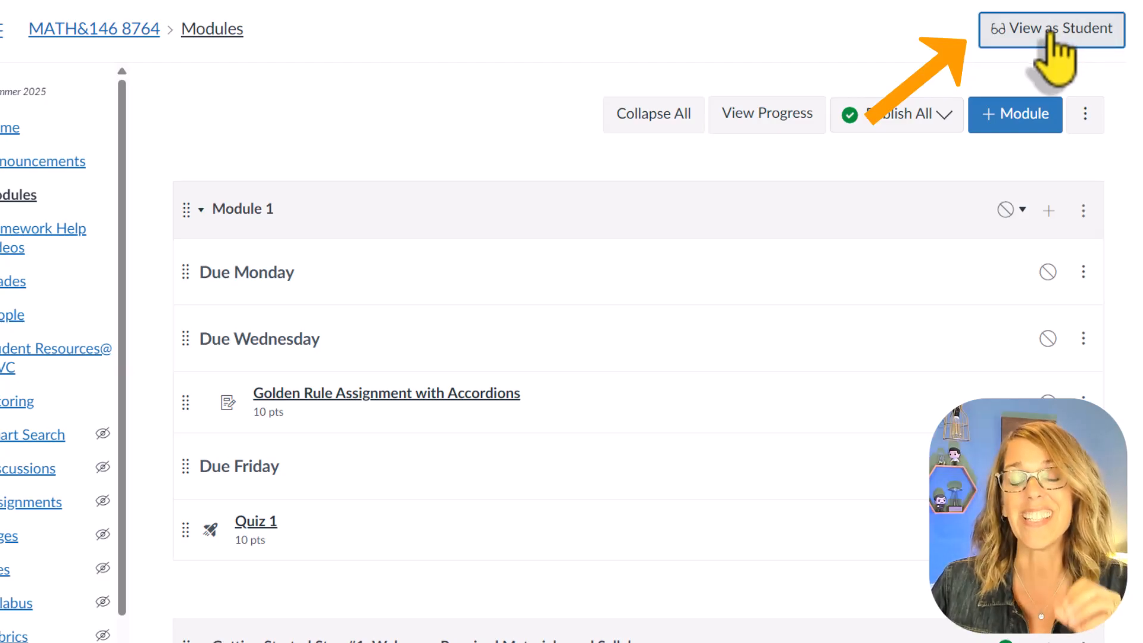
left_click(1051, 30)
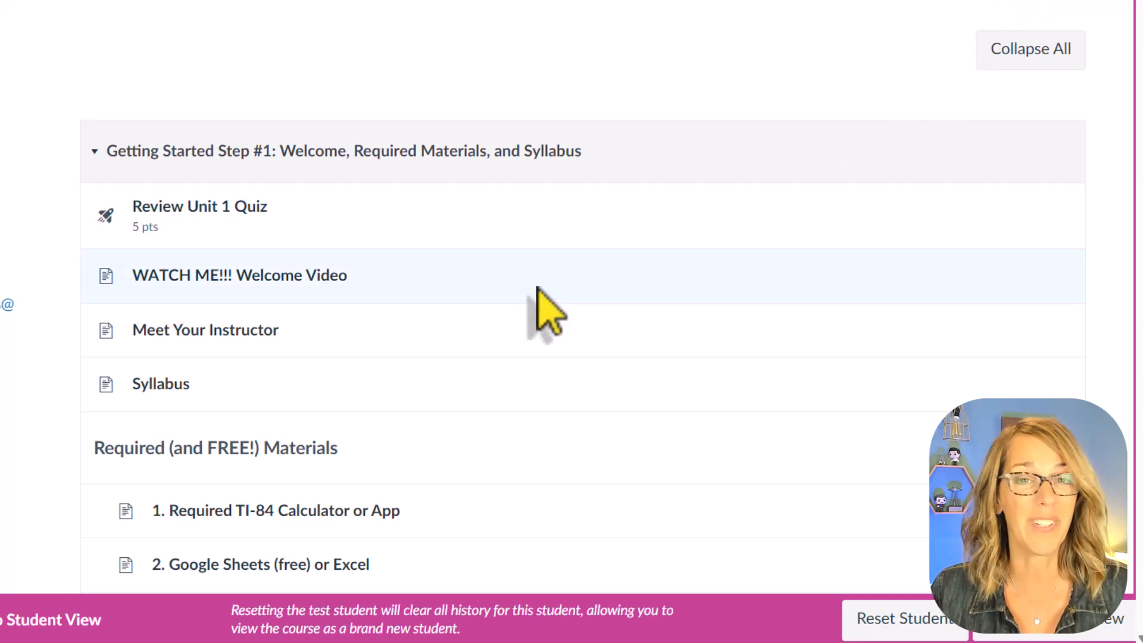
scroll(536, 288, "down", 5)
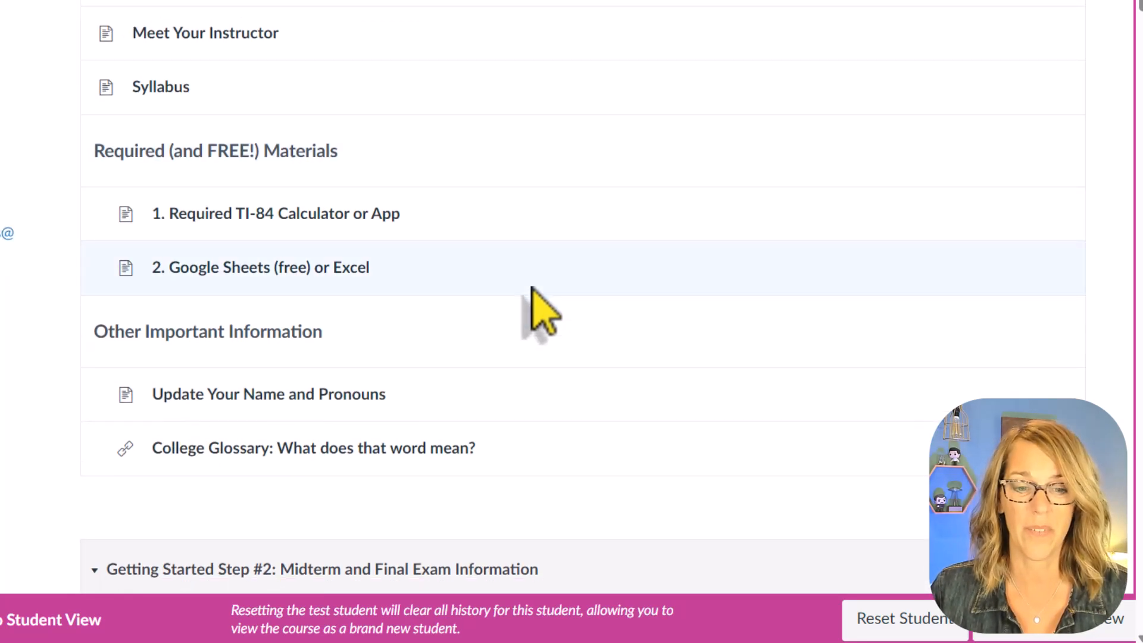
scroll(536, 306, "up", 3)
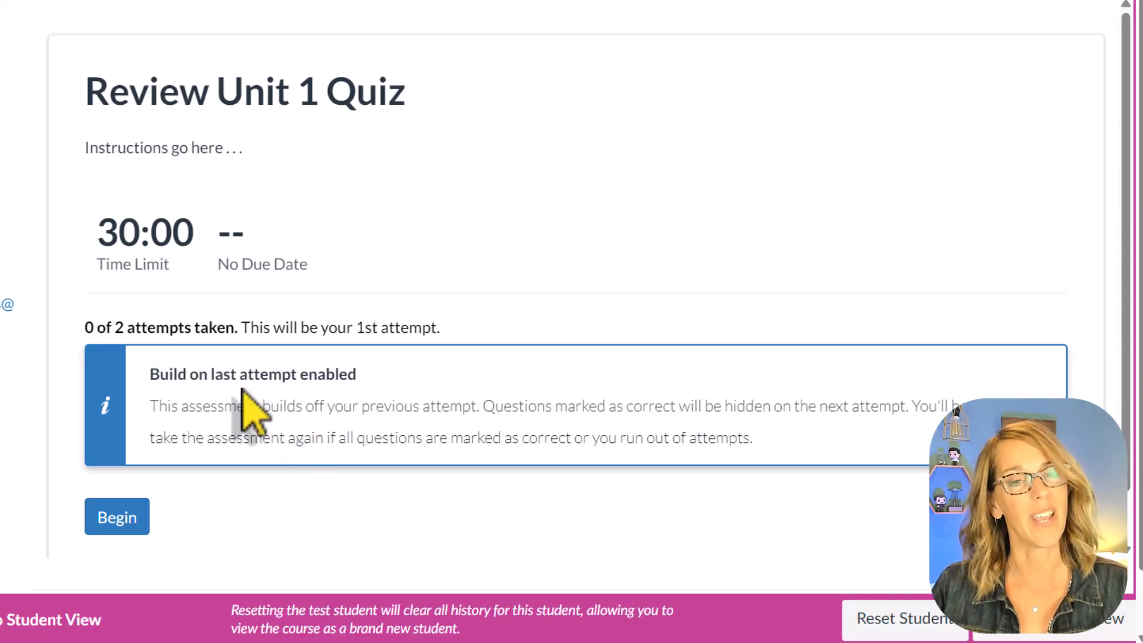
left_click(117, 518)
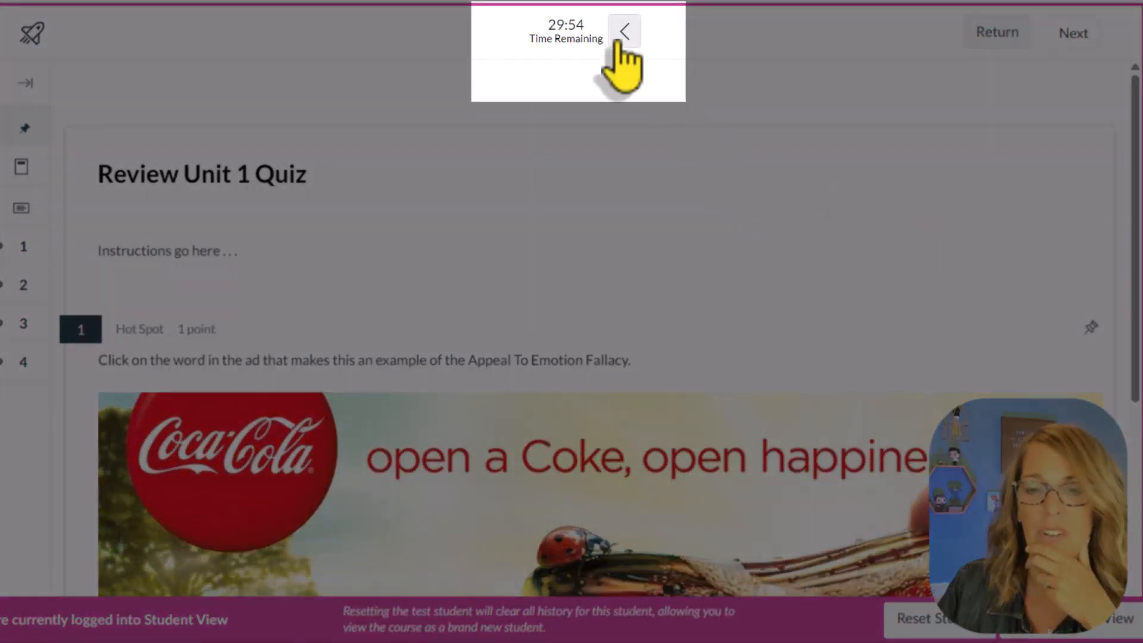
Hide and show the quiz timer, and expand and collapse the Question Navigator to examine them
left_click(622, 40)
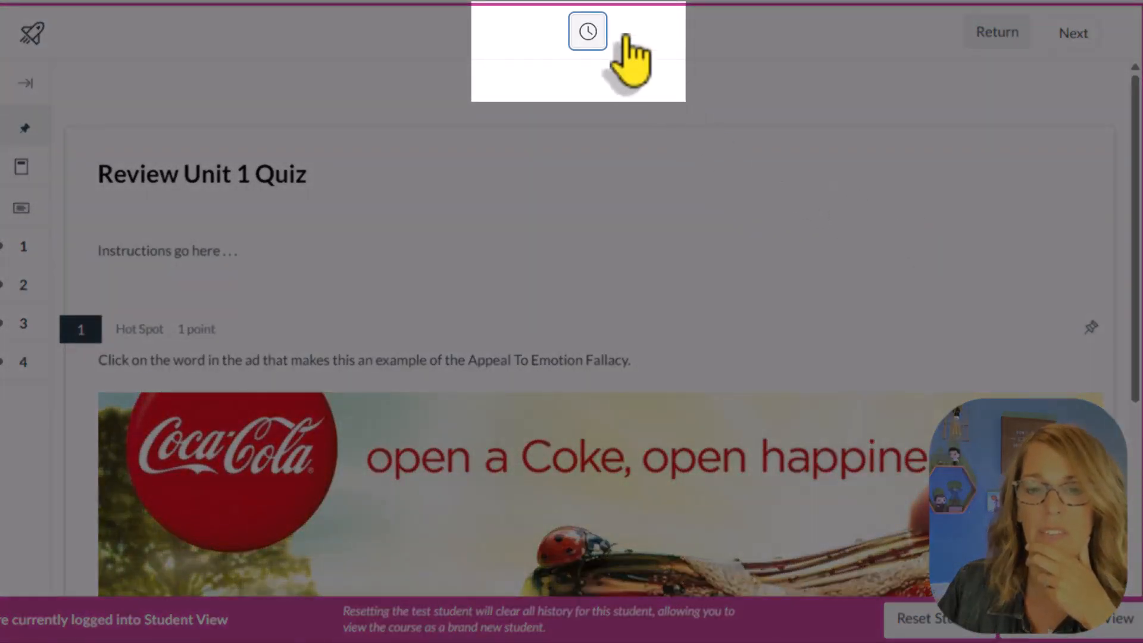
left_click(592, 41)
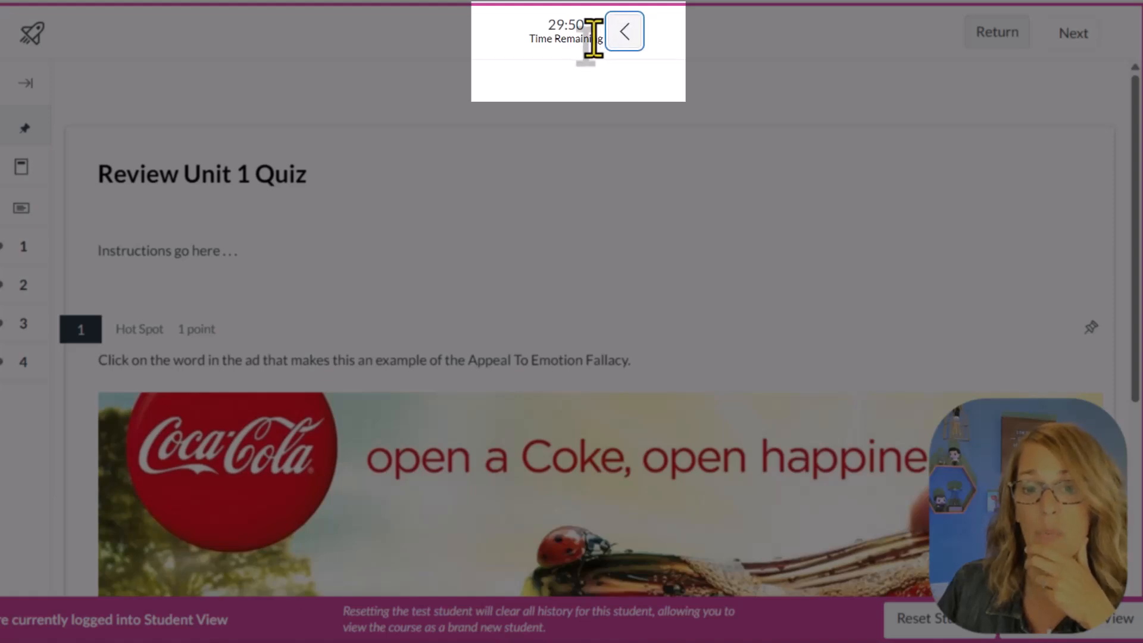
left_click(626, 33)
left_click(589, 33)
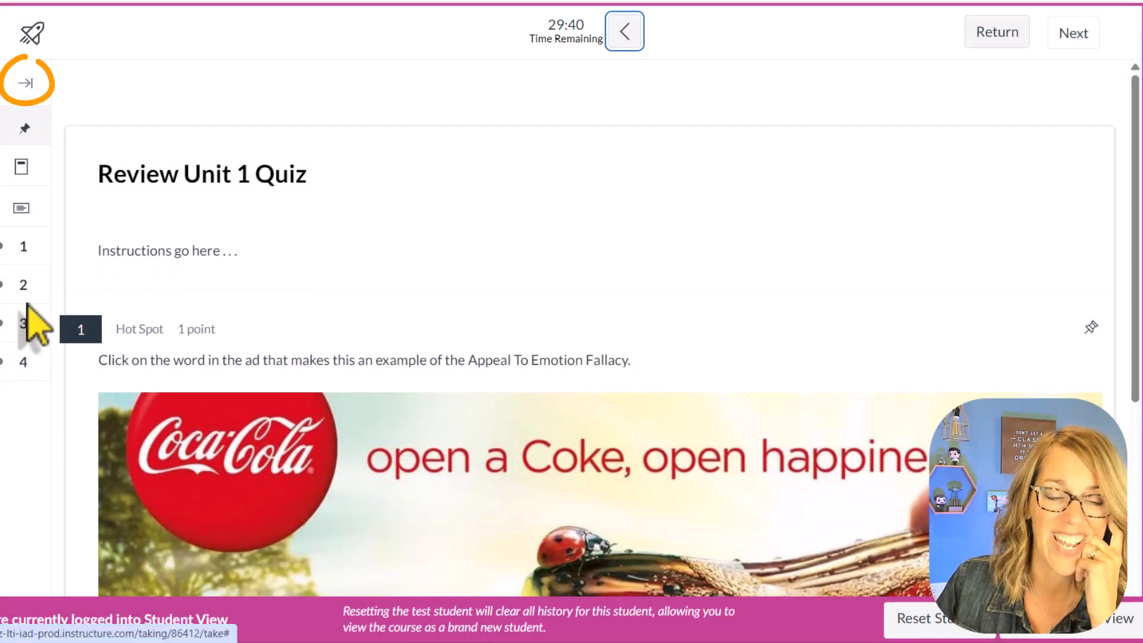
left_click(26, 83)
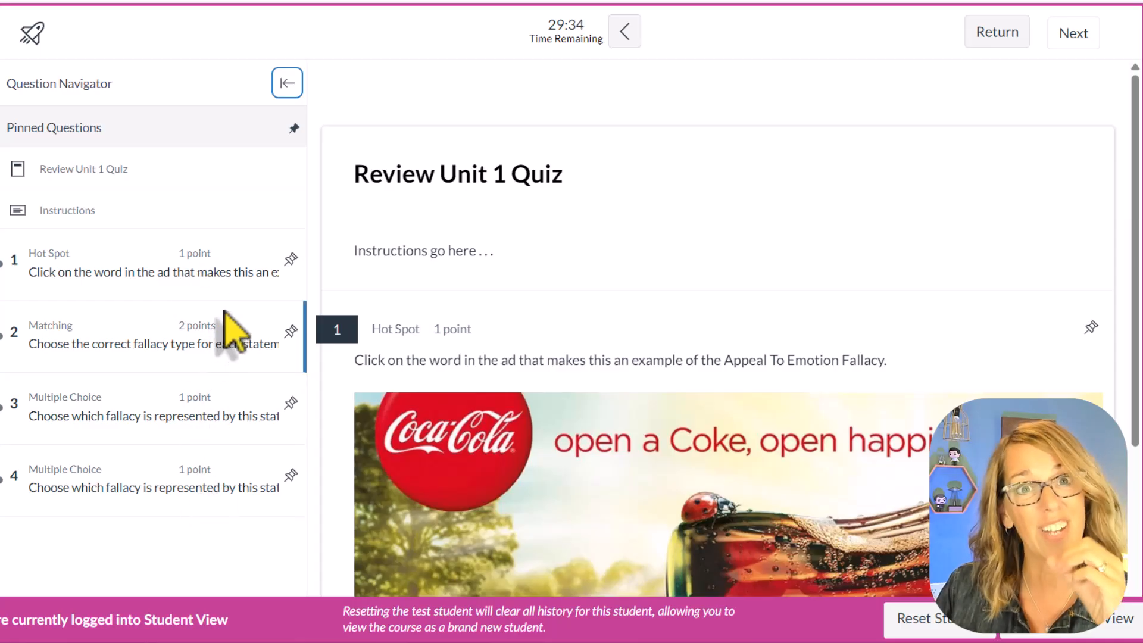
left_click(287, 84)
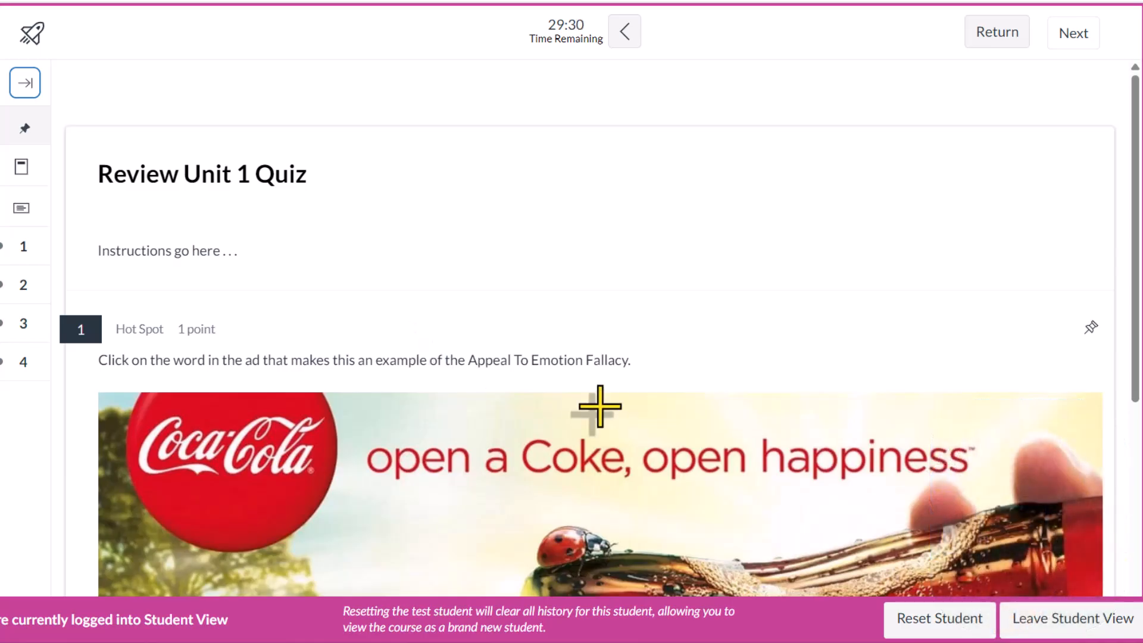
Answer the hot spot question by marking the word "happiness" in the ad, and go on to question 2
scroll(690, 415, "down", 2)
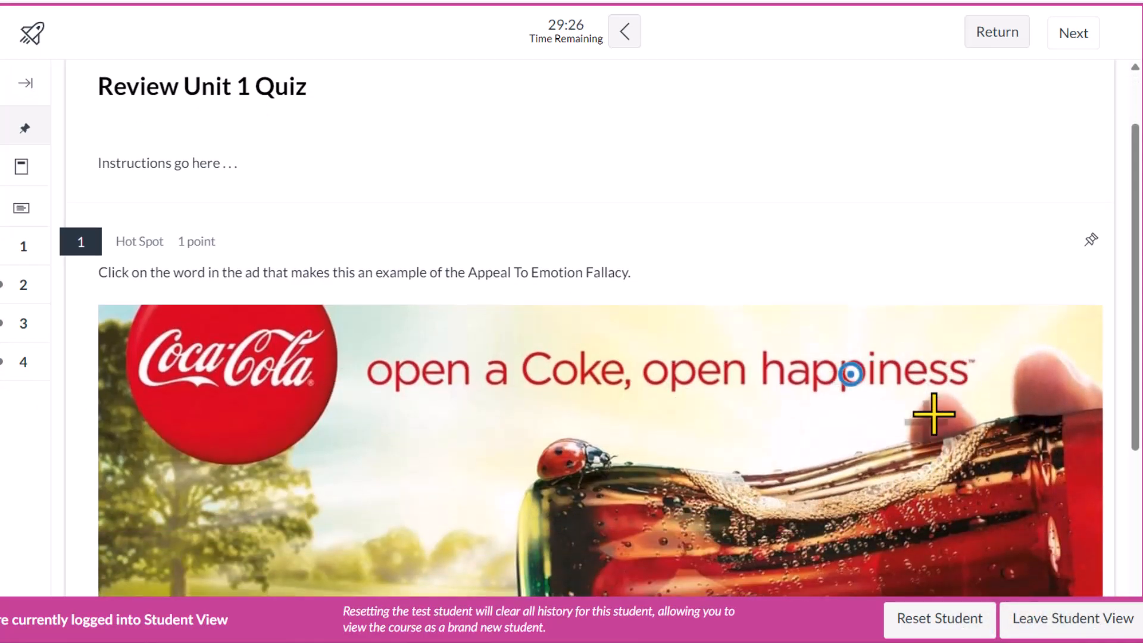
scroll(933, 414, "down", 5)
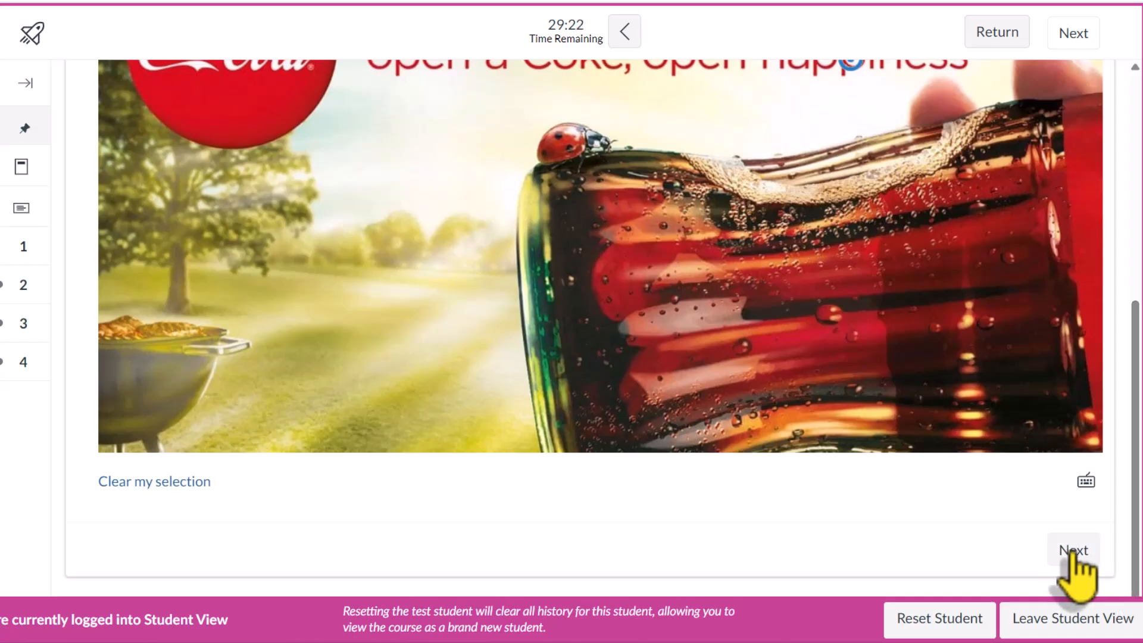
left_click(1073, 550)
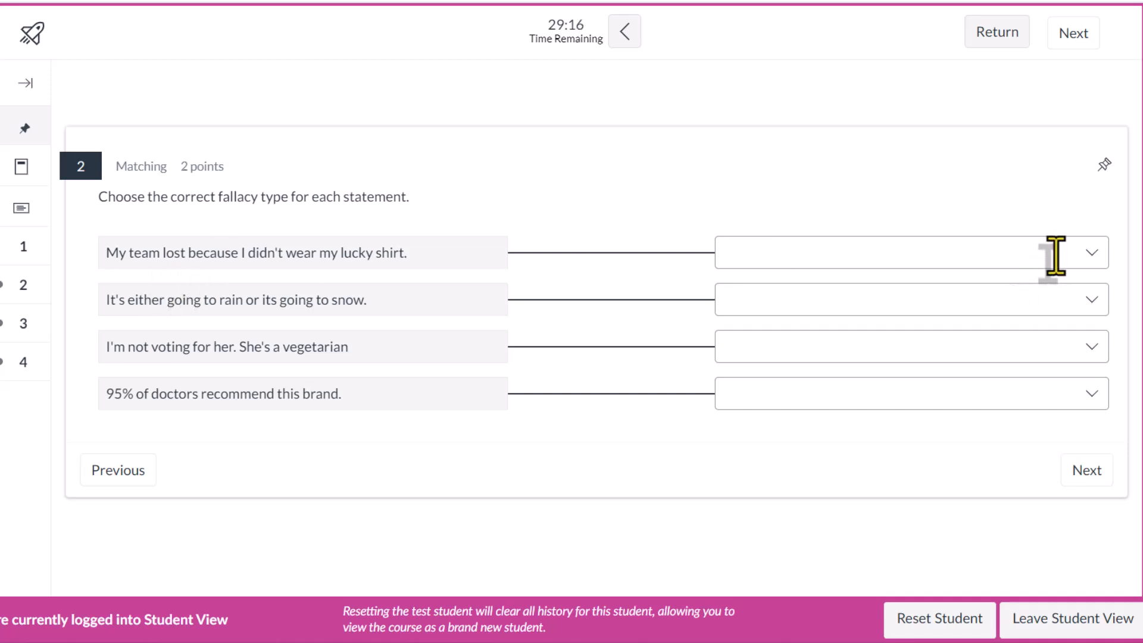
Match the four statements in order to False Cause, Limited Choice, Ad Hominem and Appeal To Authority
left_click(1099, 265)
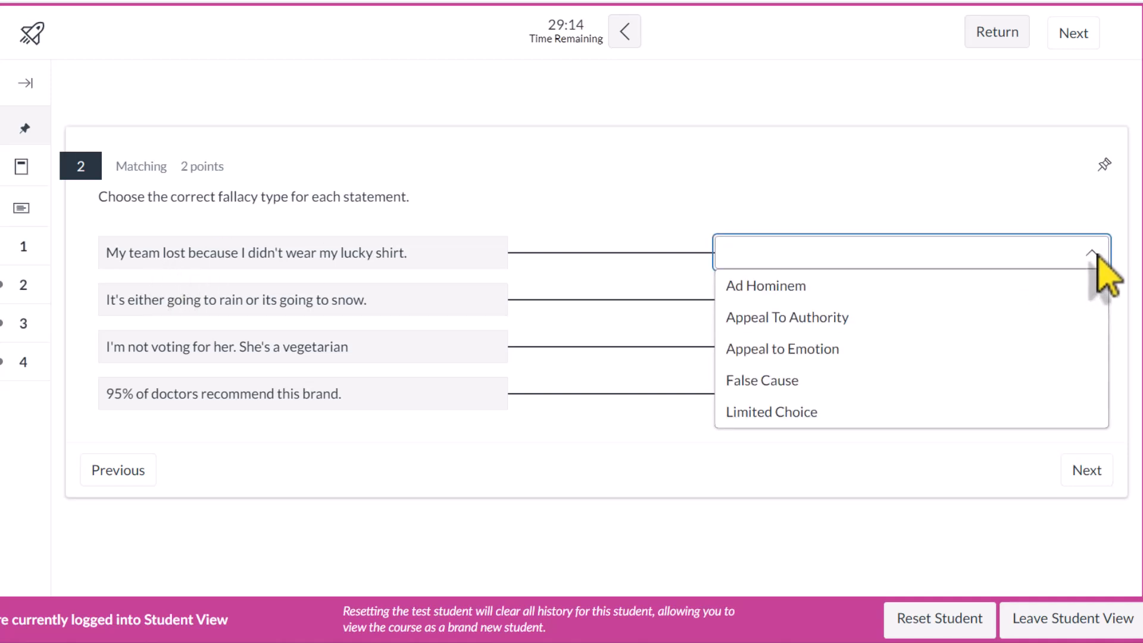
key("Down")
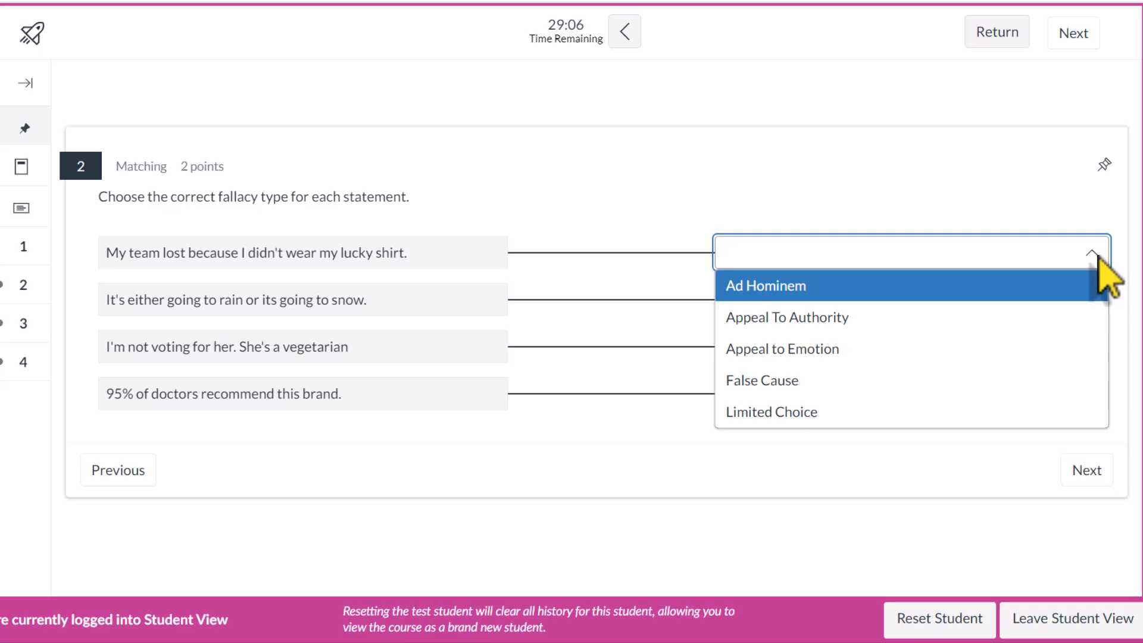
left_click(817, 381)
left_click(1090, 307)
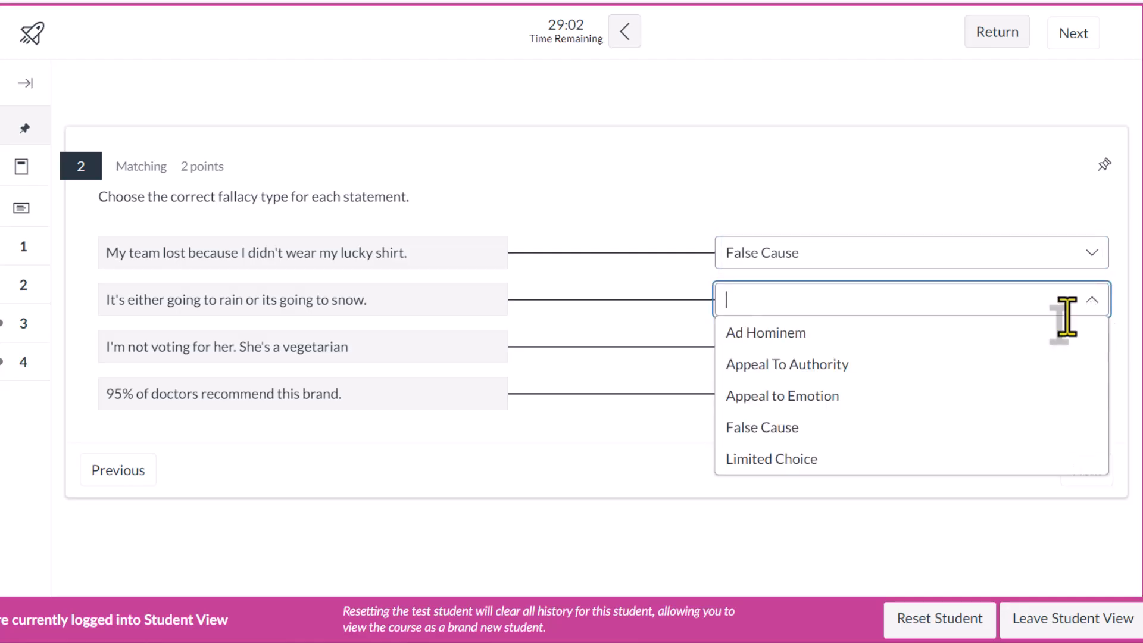
left_click(794, 458)
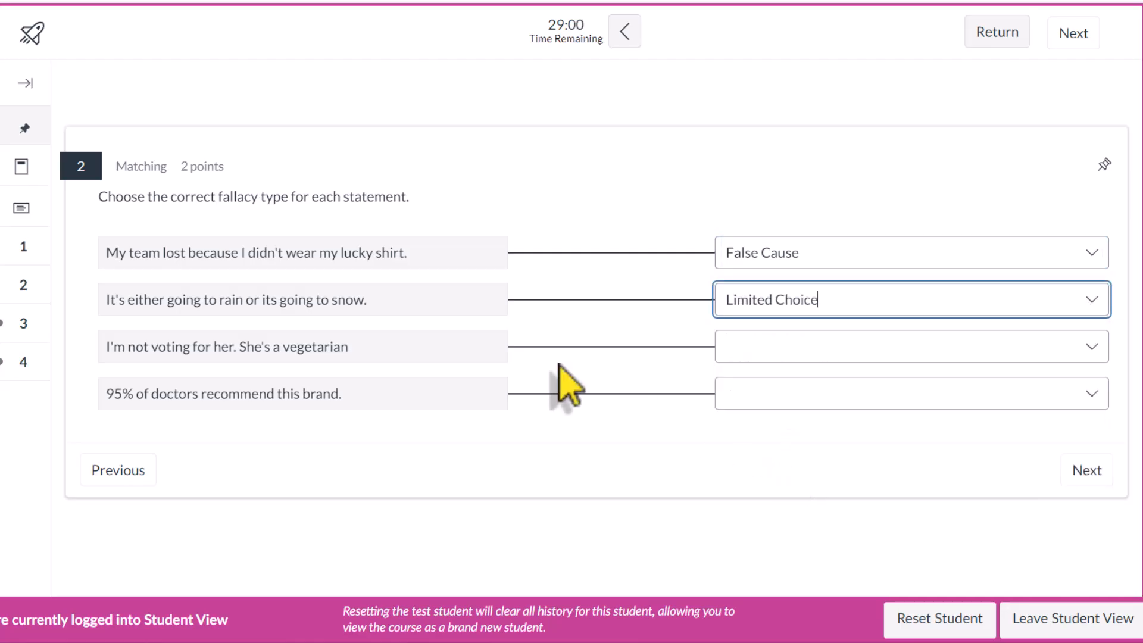
left_click(1096, 351)
left_click(771, 379)
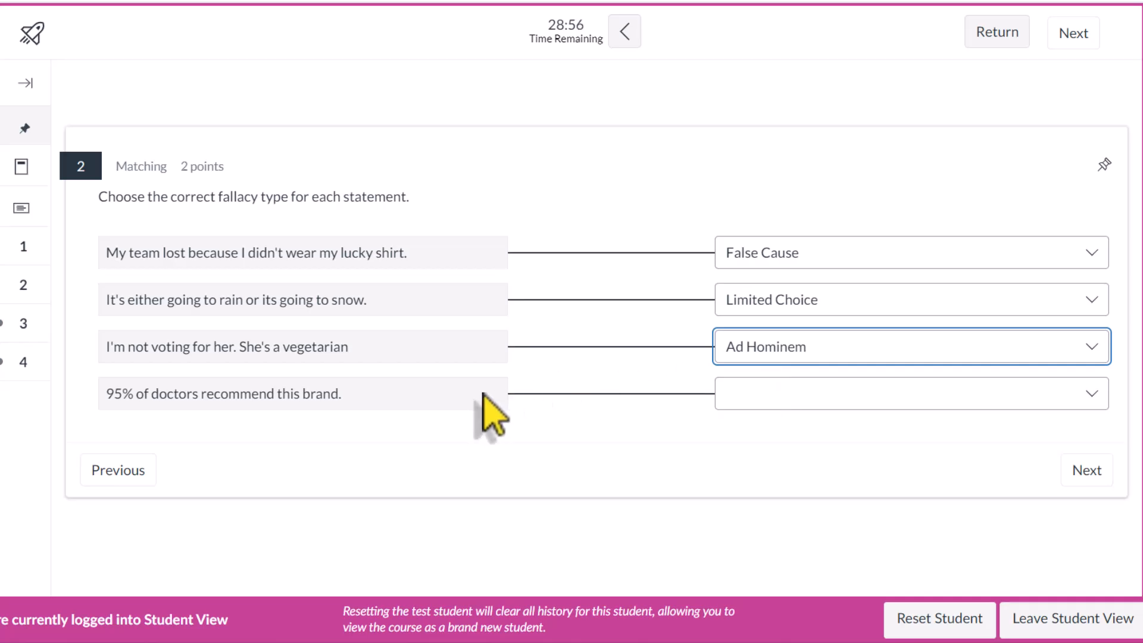
left_click(1093, 394)
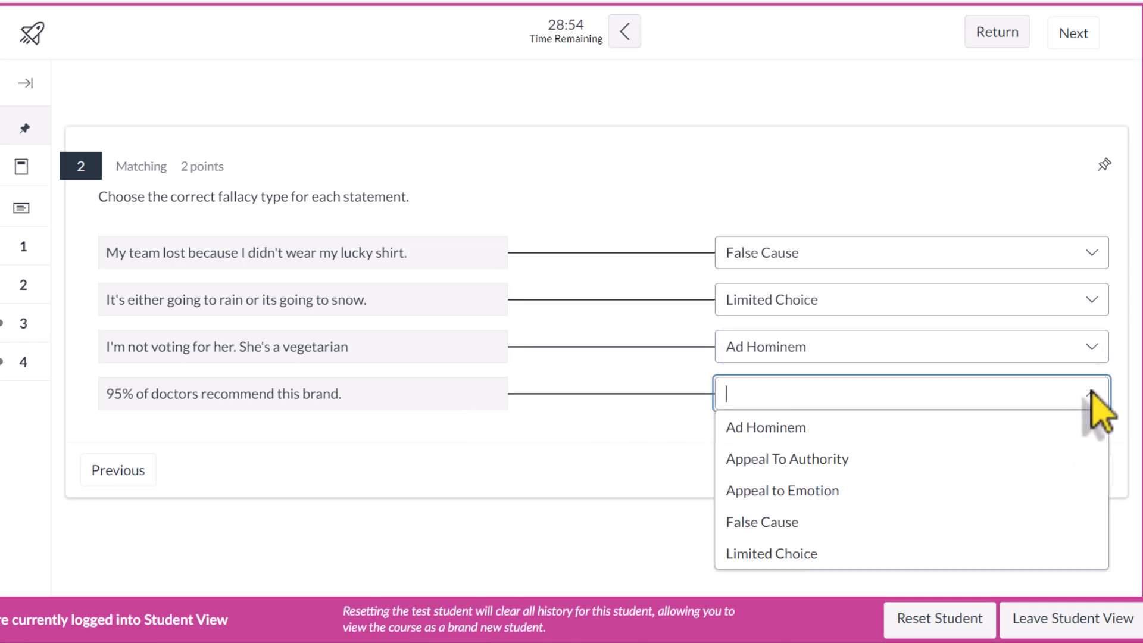
left_click(846, 461)
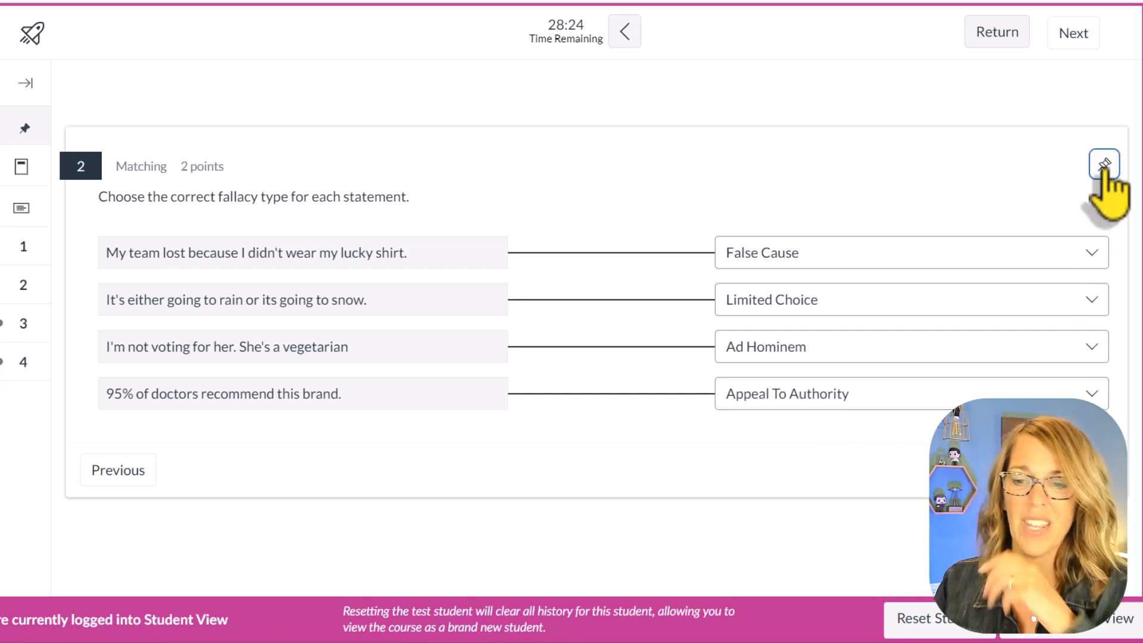
Pin question 2 and check its entry under the pinned questions in the expanded Question Navigator, then collapse it
left_click(1105, 165)
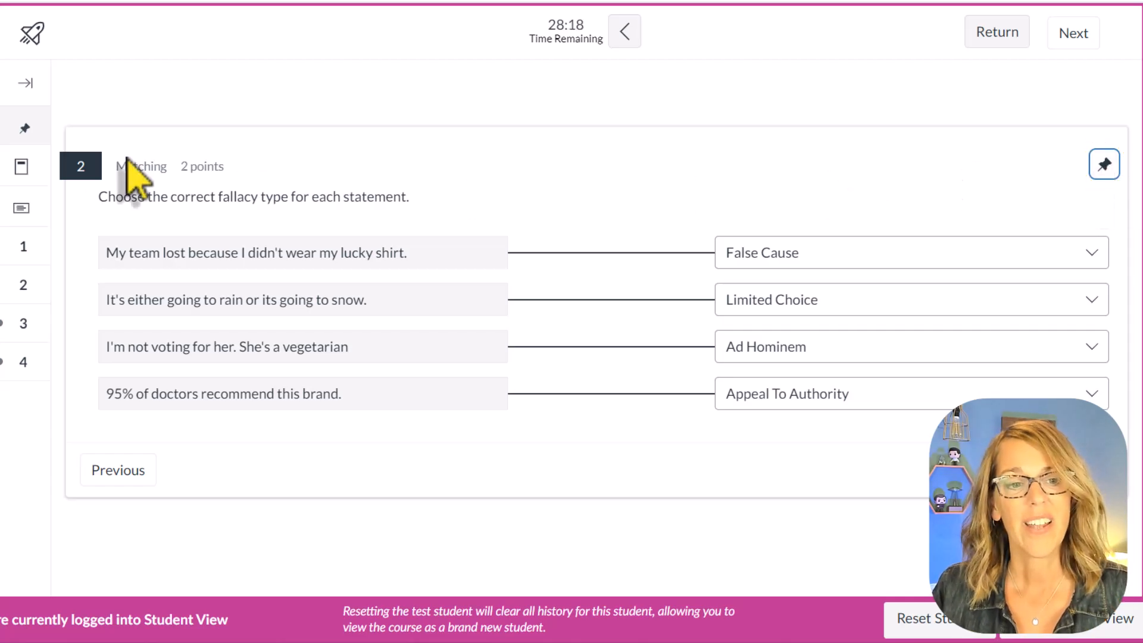
left_click(25, 83)
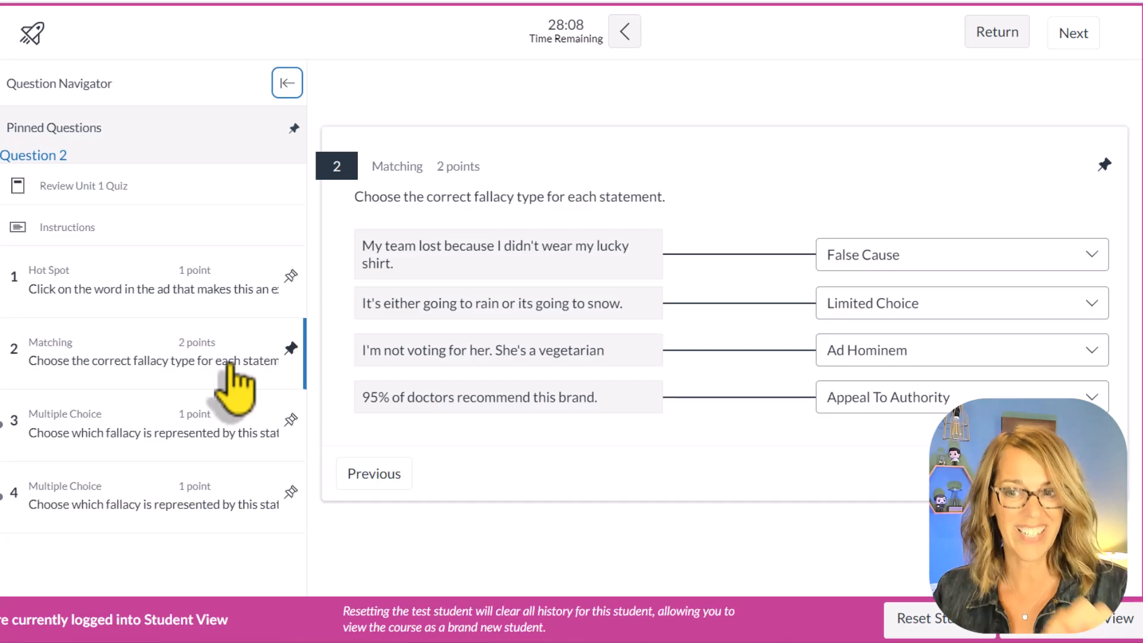
left_click(286, 83)
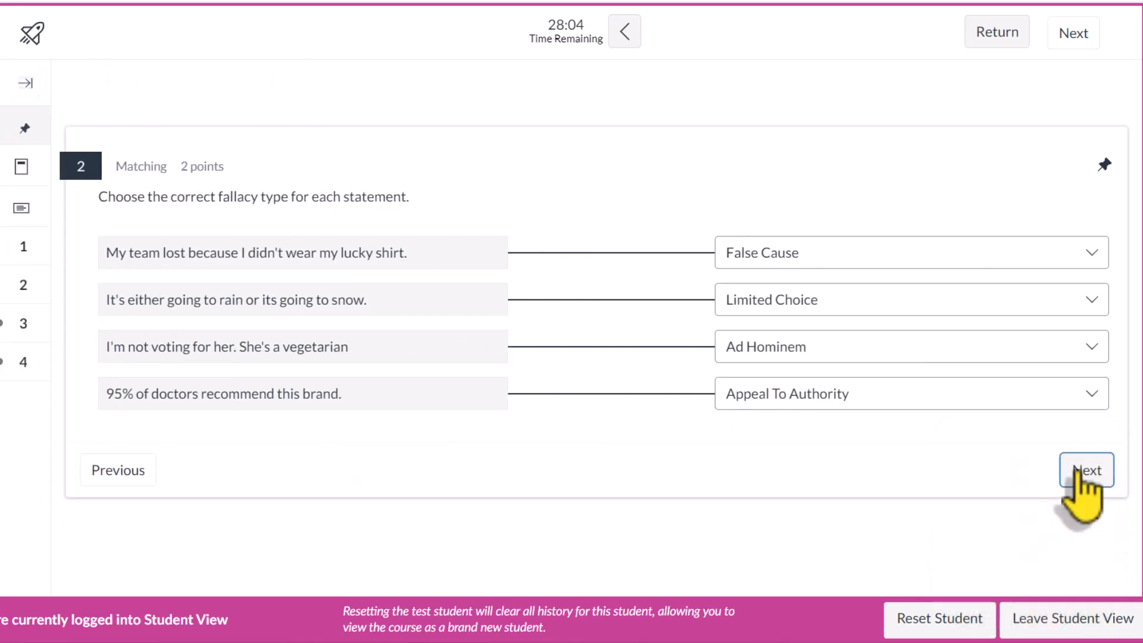
Answer question 3 with Red Herring and question 4 with Limited Choice, and submit the quiz
left_click(1078, 472)
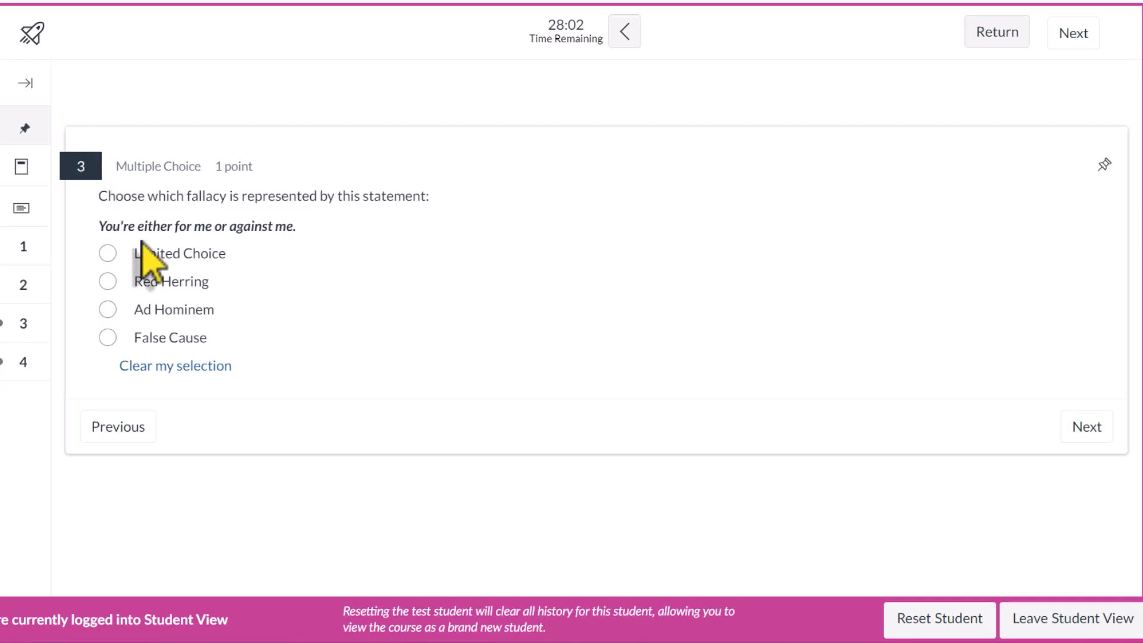
left_click(107, 282)
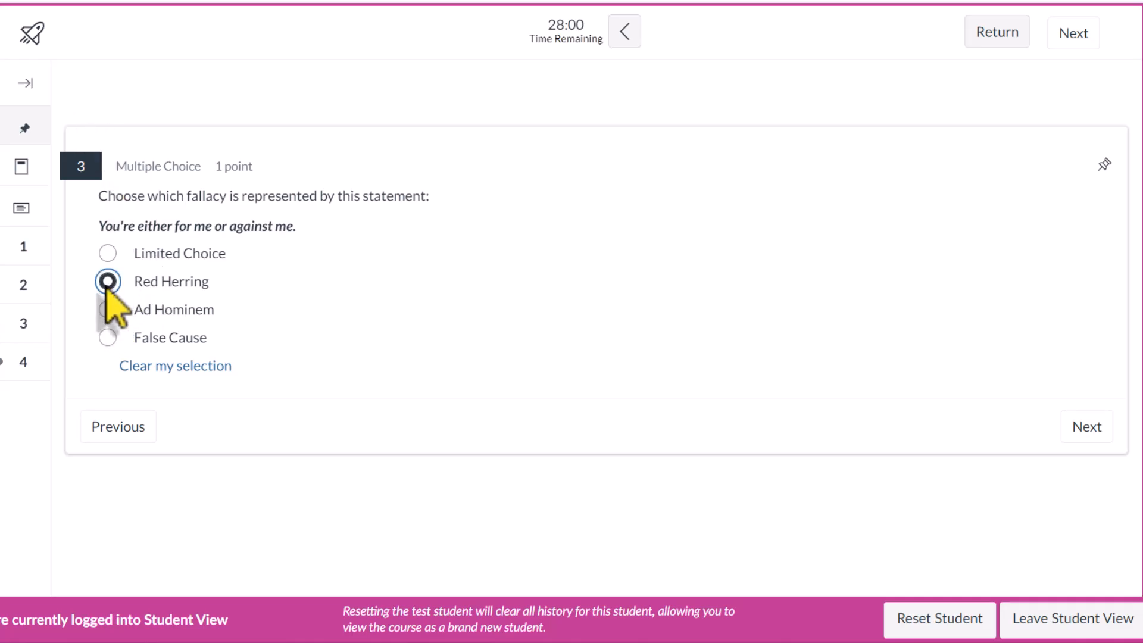
left_click(1103, 428)
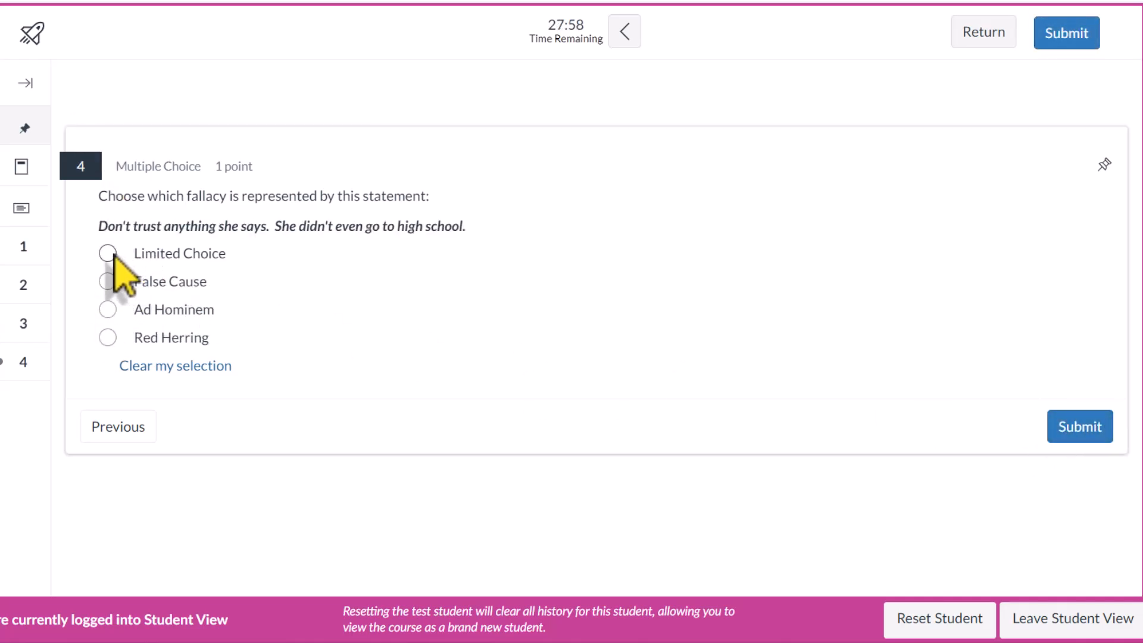
left_click(1096, 434)
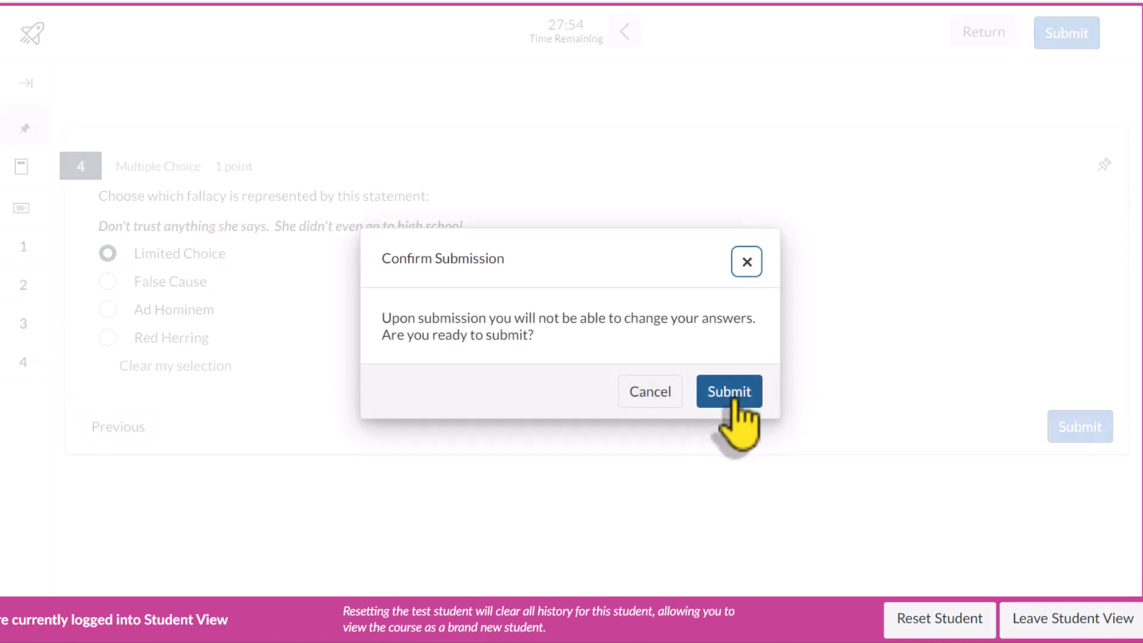
left_click(735, 401)
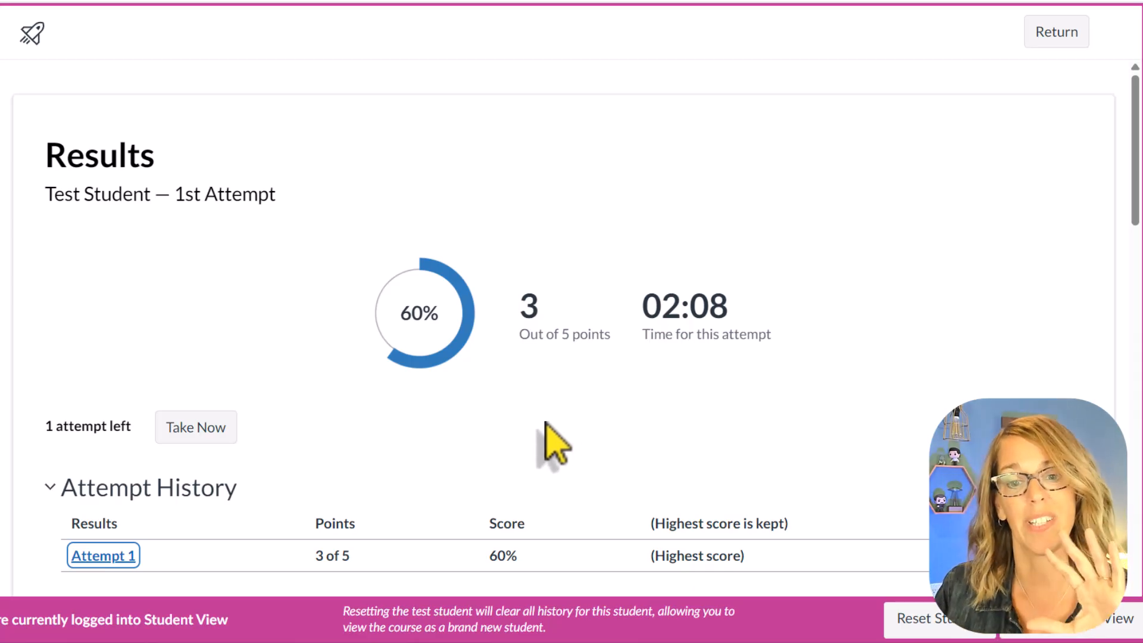
Examine the quiz results page, including the attempt history and the points for each answered question
scroll(548, 439, "down", 1)
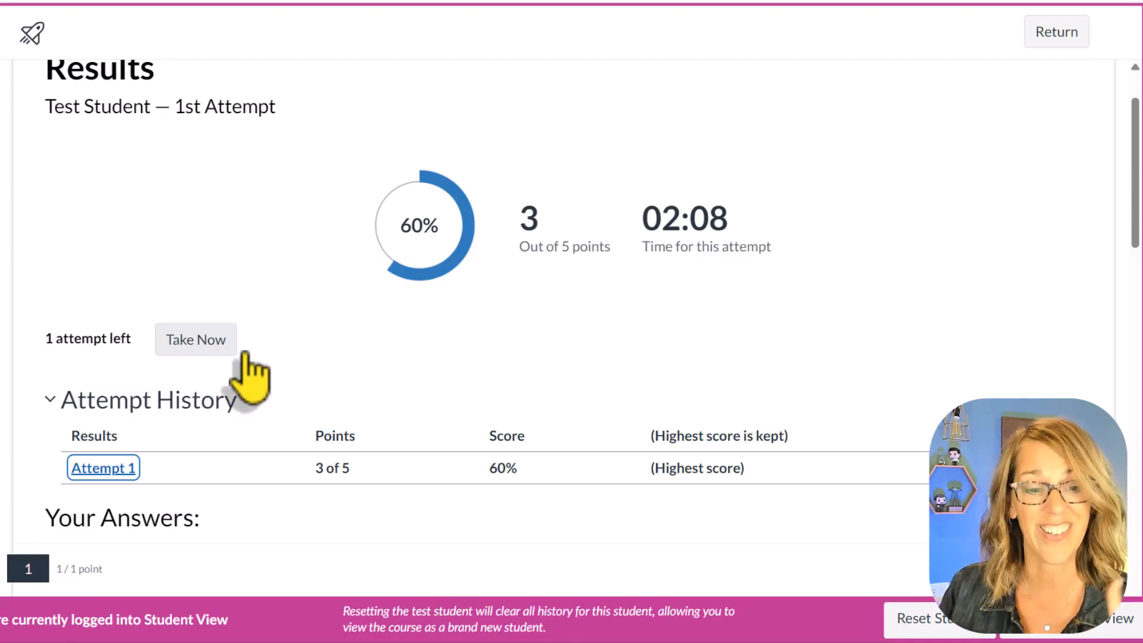
scroll(306, 378, "down", 10)
scroll(300, 366, "down", 12)
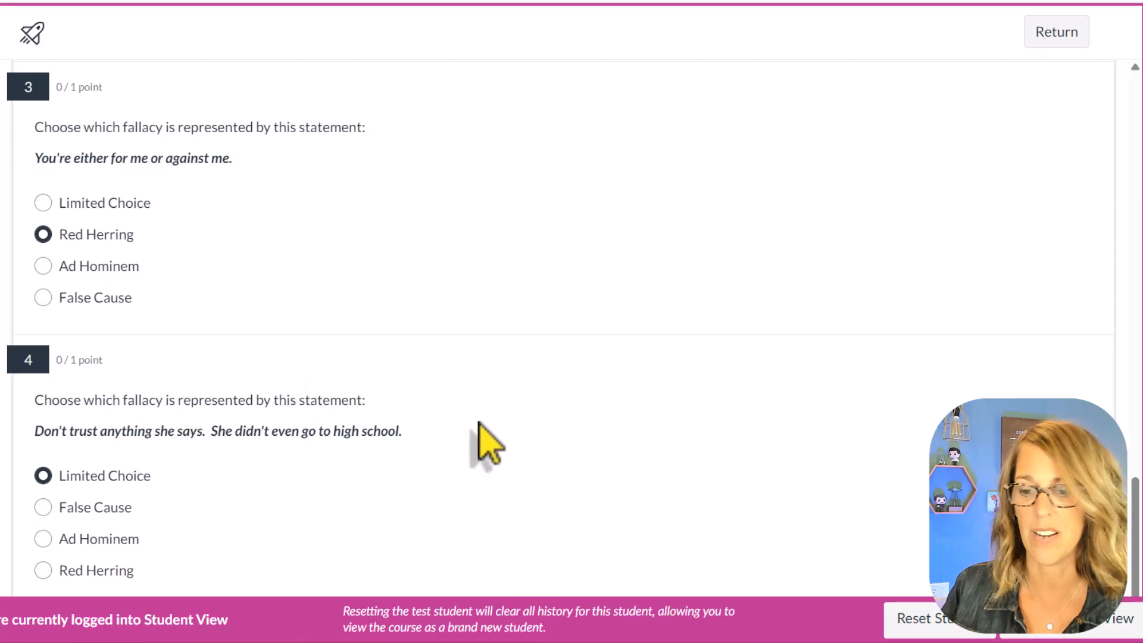
scroll(487, 444, "up", 20)
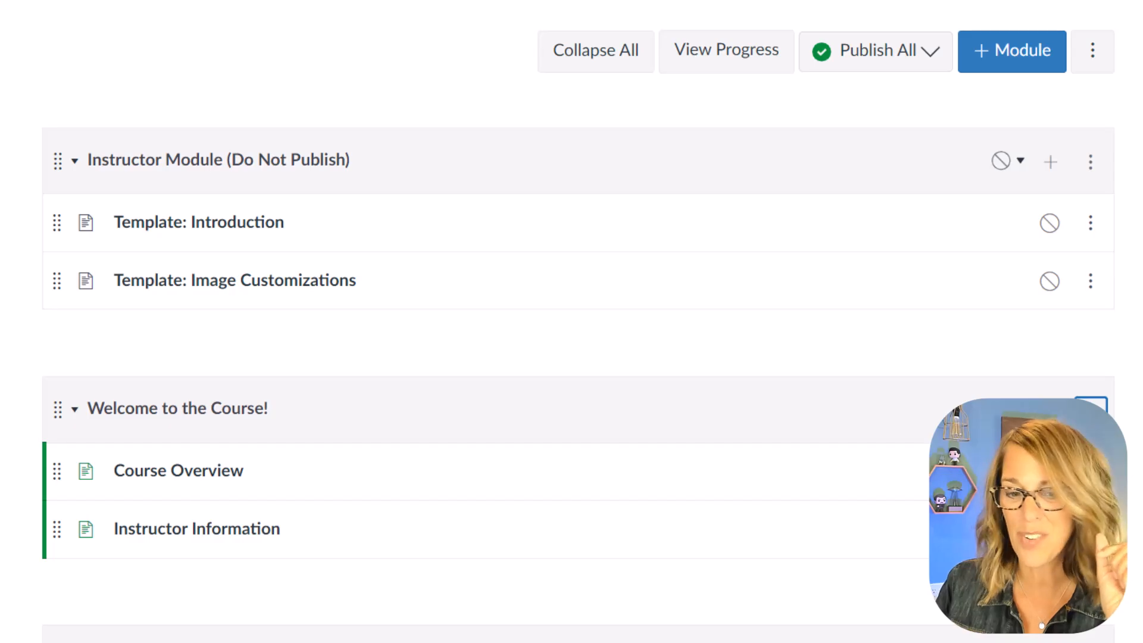
Create a quiz named "New New Quizzes" in the Assignments group and add it to the "Welcome to the Course!" module
left_click(1051, 411)
left_click(315, 130)
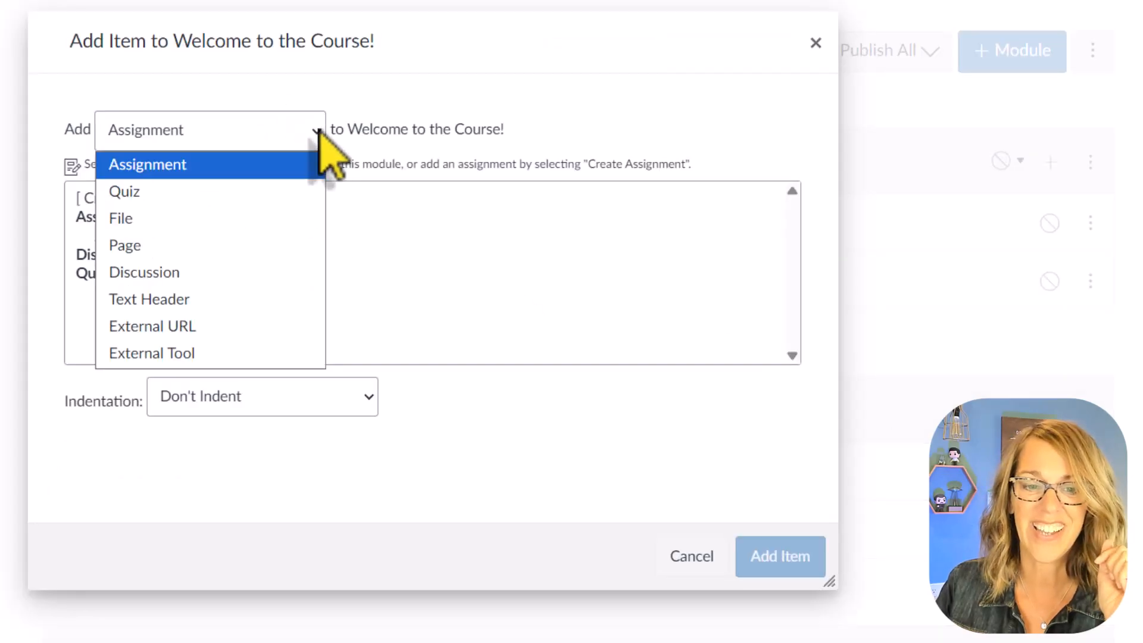
left_click(169, 197)
left_click(156, 198)
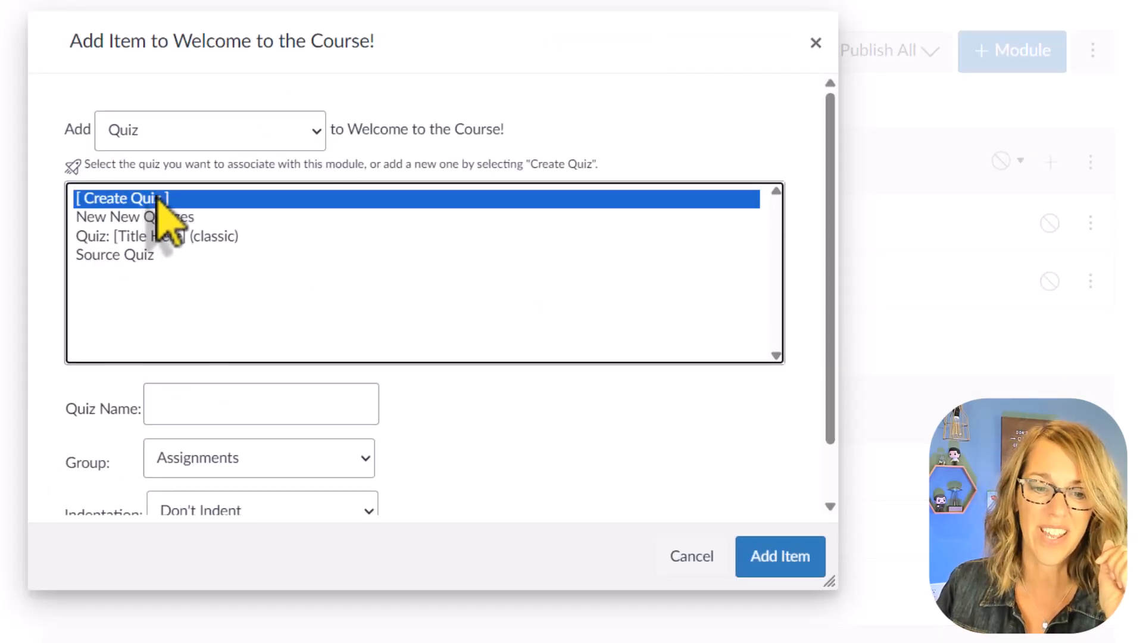
scroll(234, 405, "down", 1)
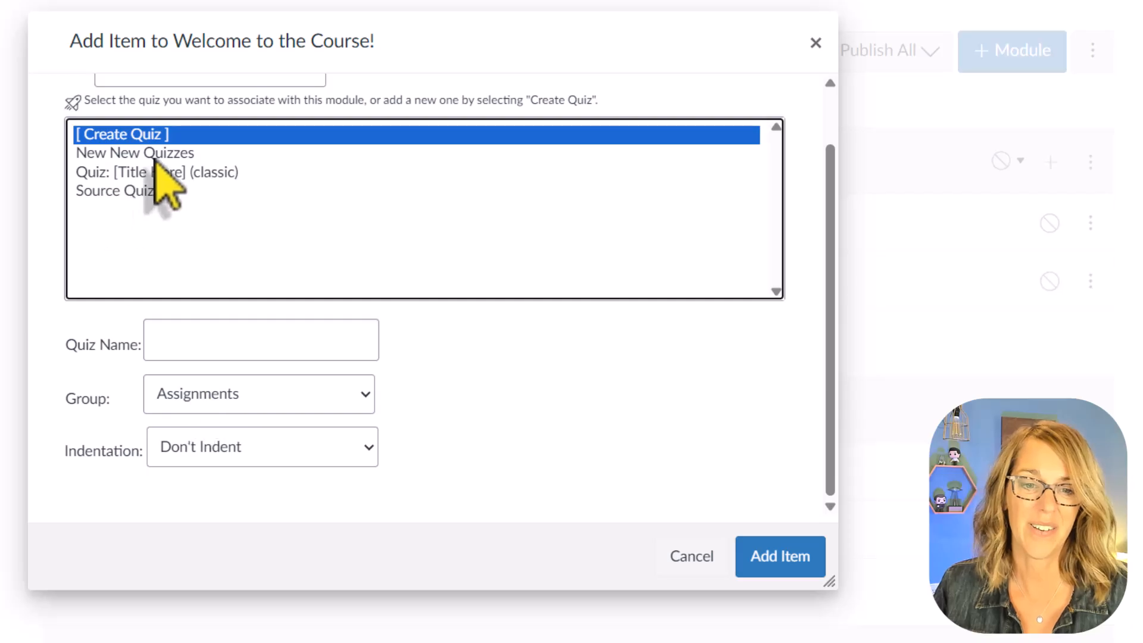
left_click(170, 339)
type("New New Quizzes")
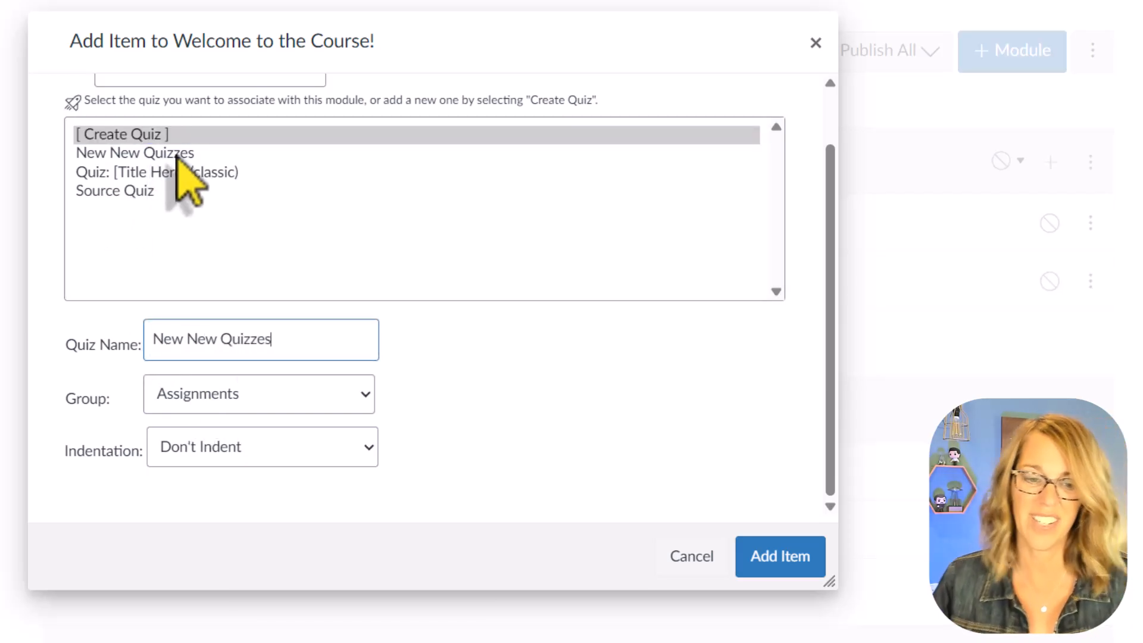
left_click(788, 561)
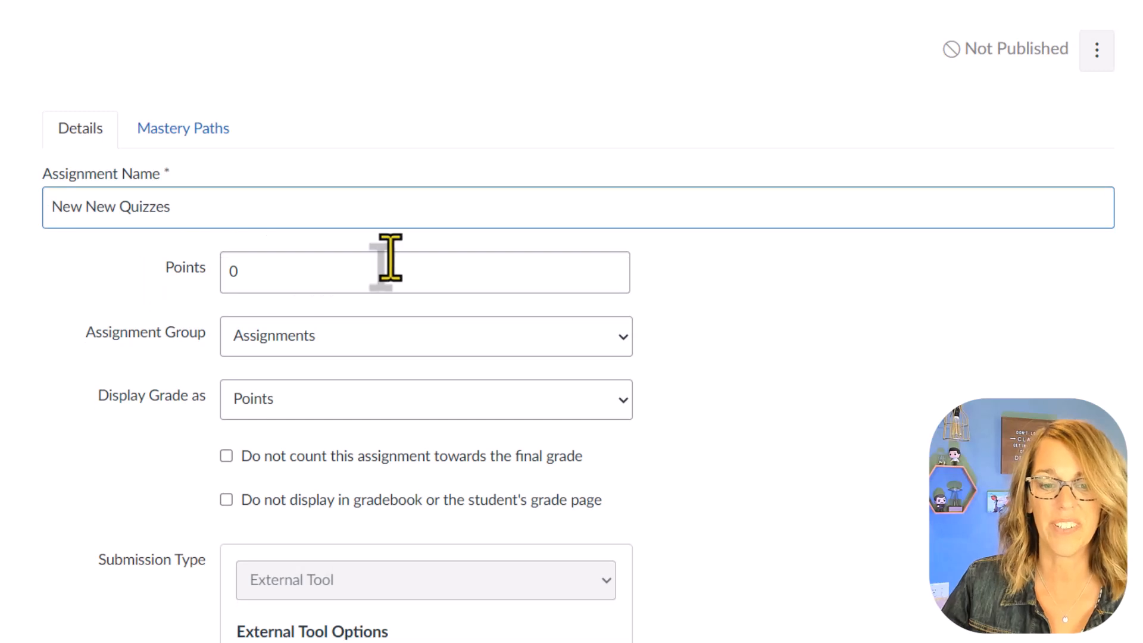
Open New New Quizzes in the quiz builder and save the placeholder instructions "Insnadl;kvna;lskdvj"
scroll(389, 257, "down", 10)
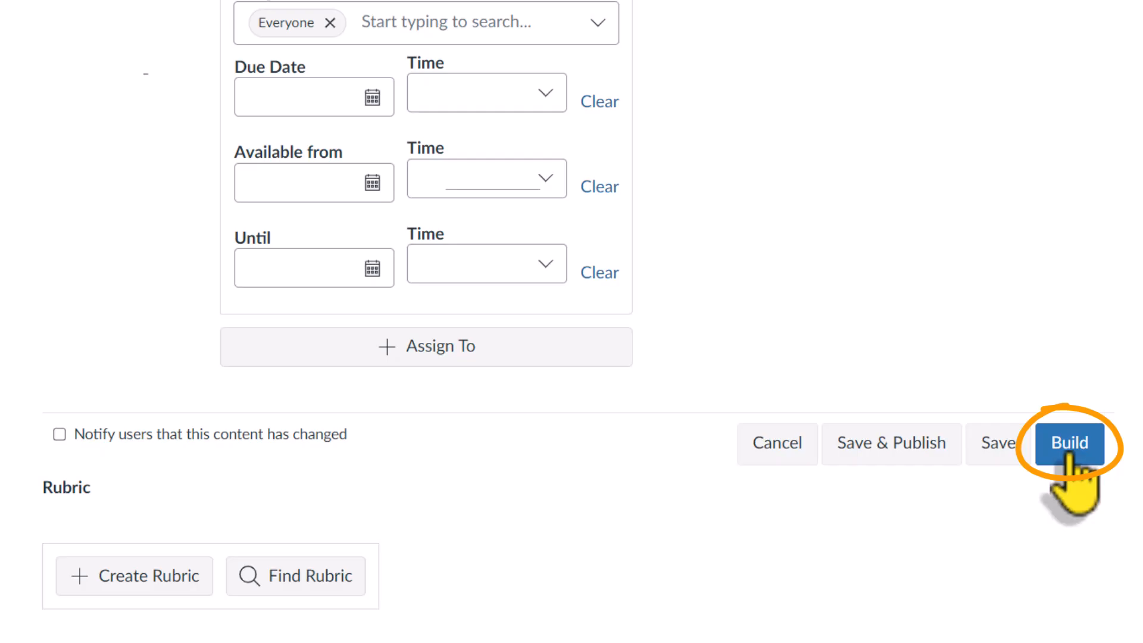
left_click(1069, 451)
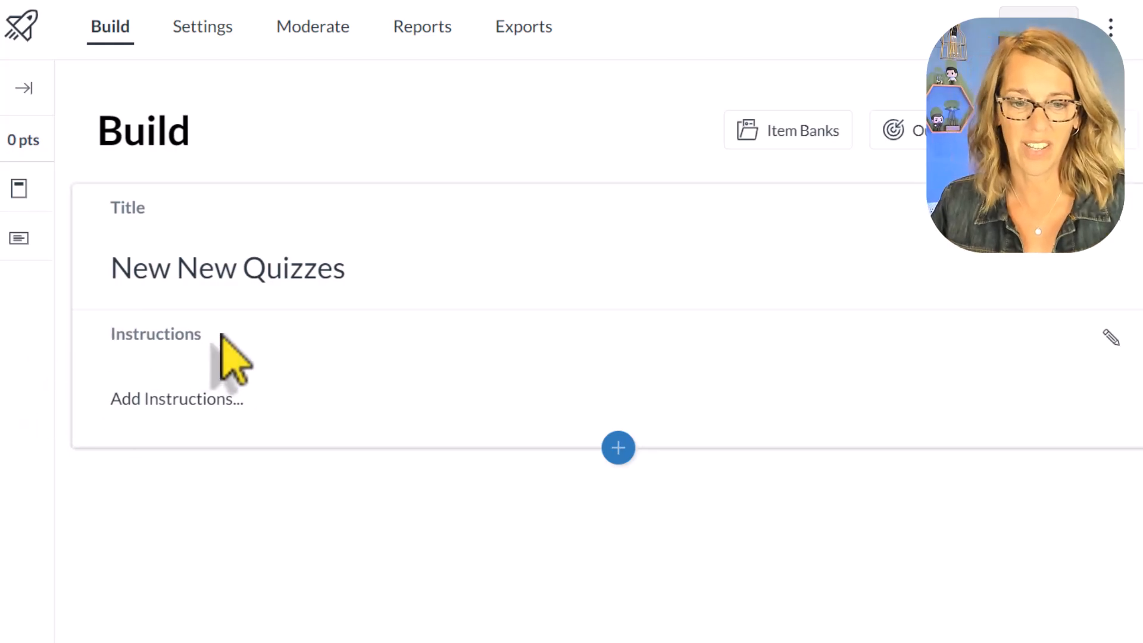
left_click(184, 418)
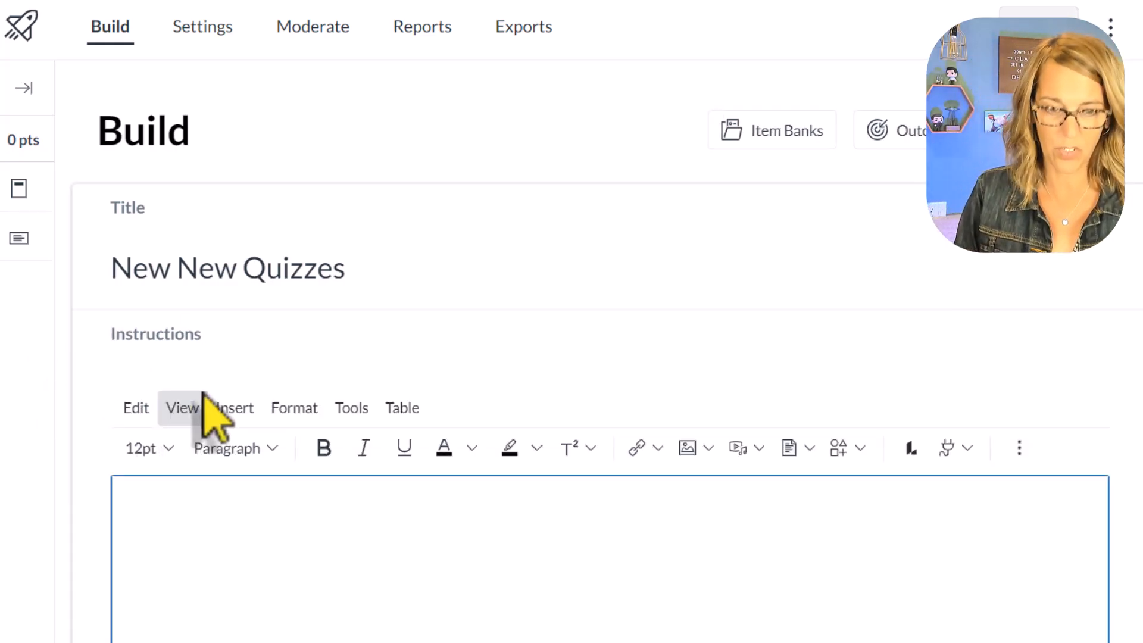
type("Insnadl;kvna;lskdvj")
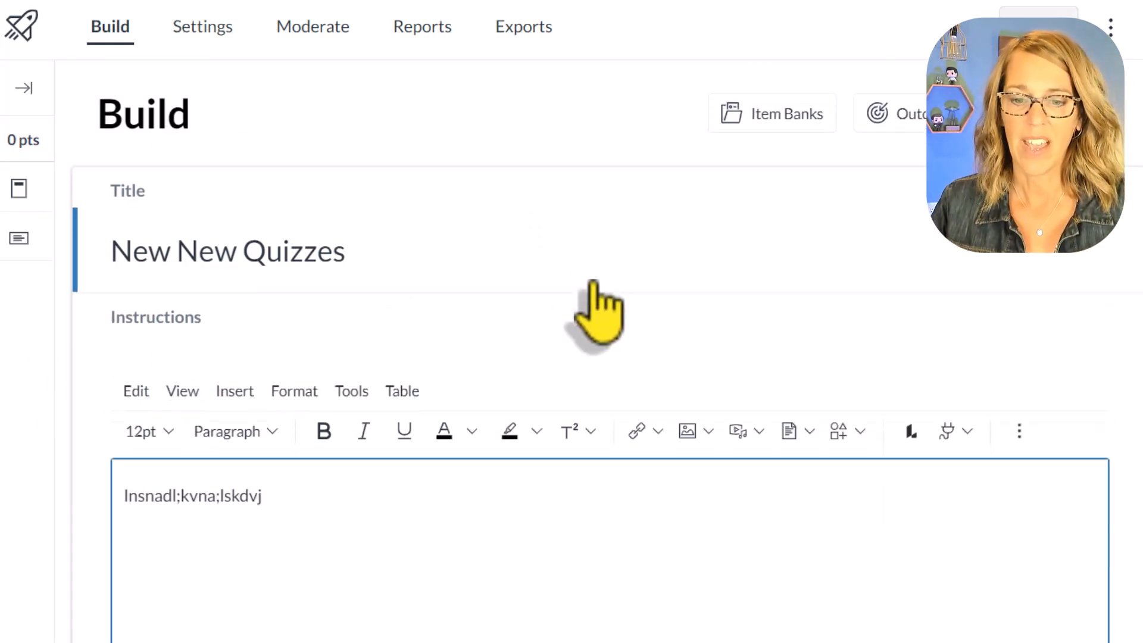
scroll(604, 292, "down", 5)
left_click(1092, 599)
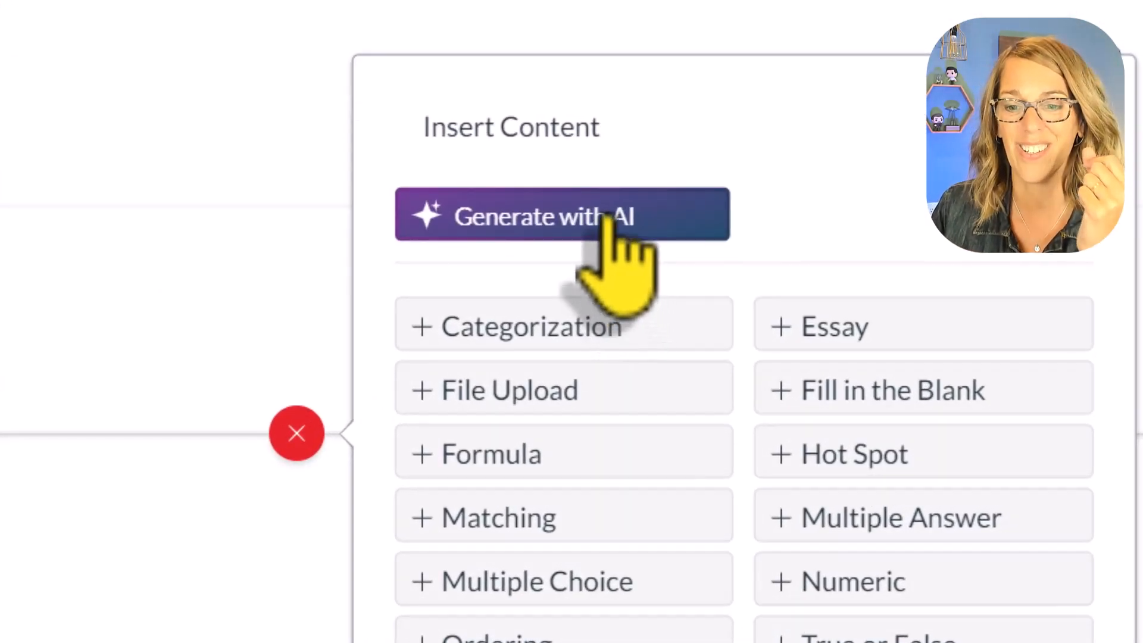
Start generating quiz content with AI and select the course page "Alt Text" from "Make It Accessible" as source material
left_click(608, 219)
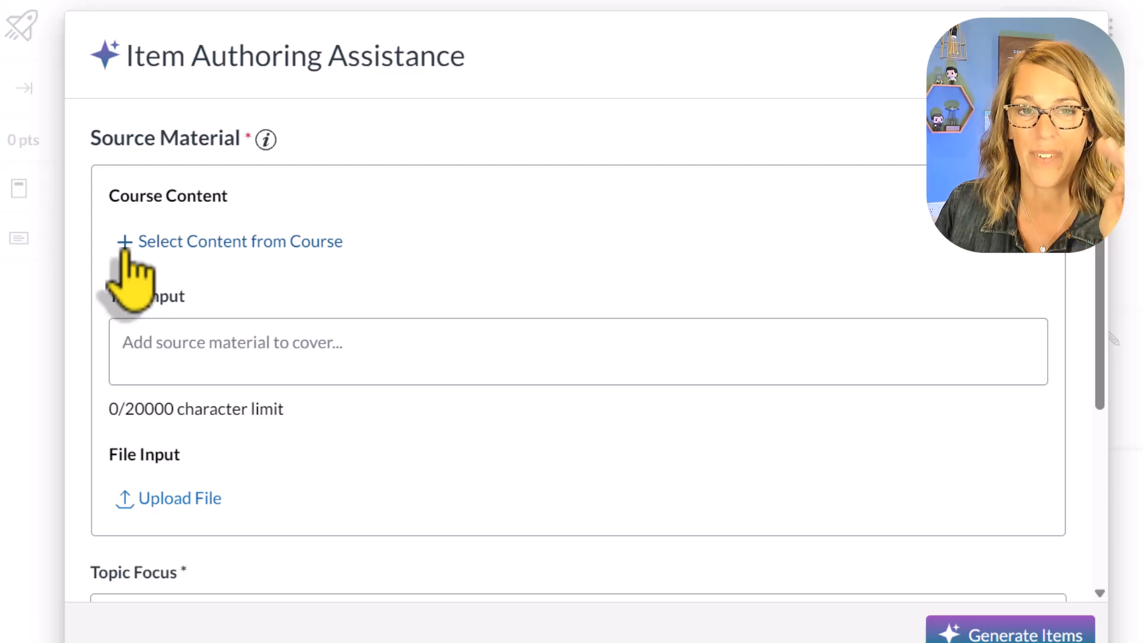
left_click(126, 262)
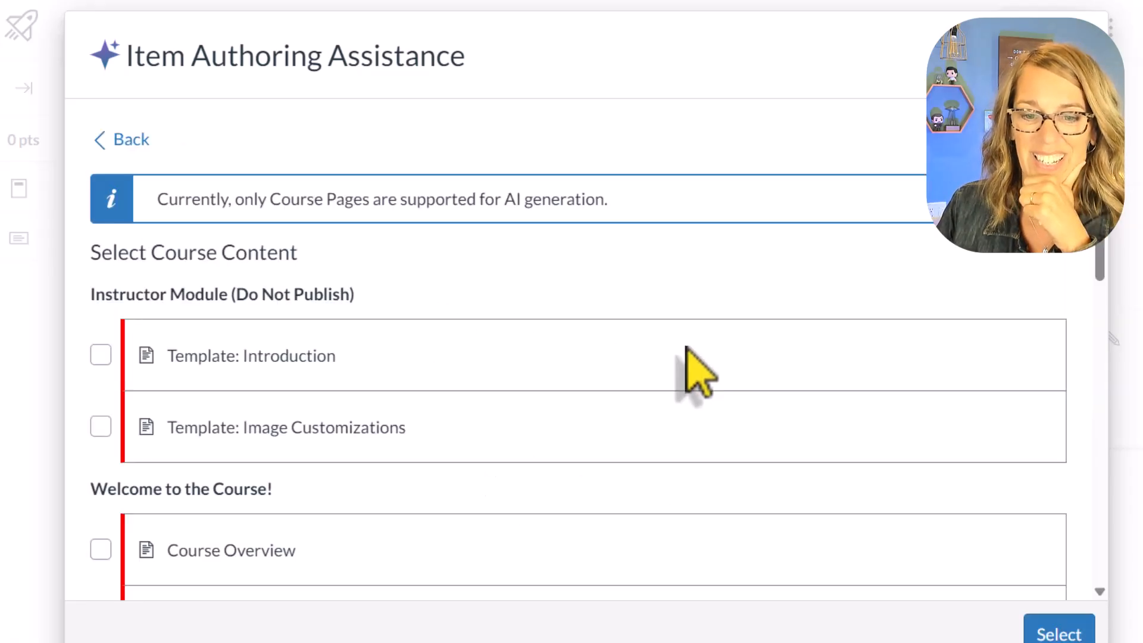
scroll(688, 352, "down", 12)
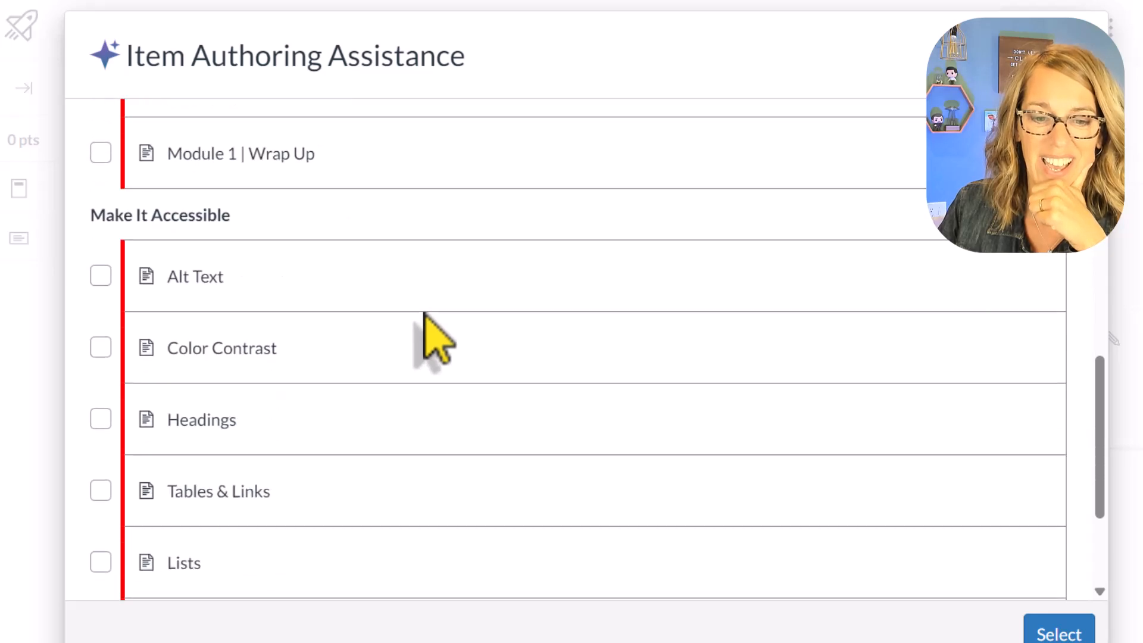
left_click(101, 168)
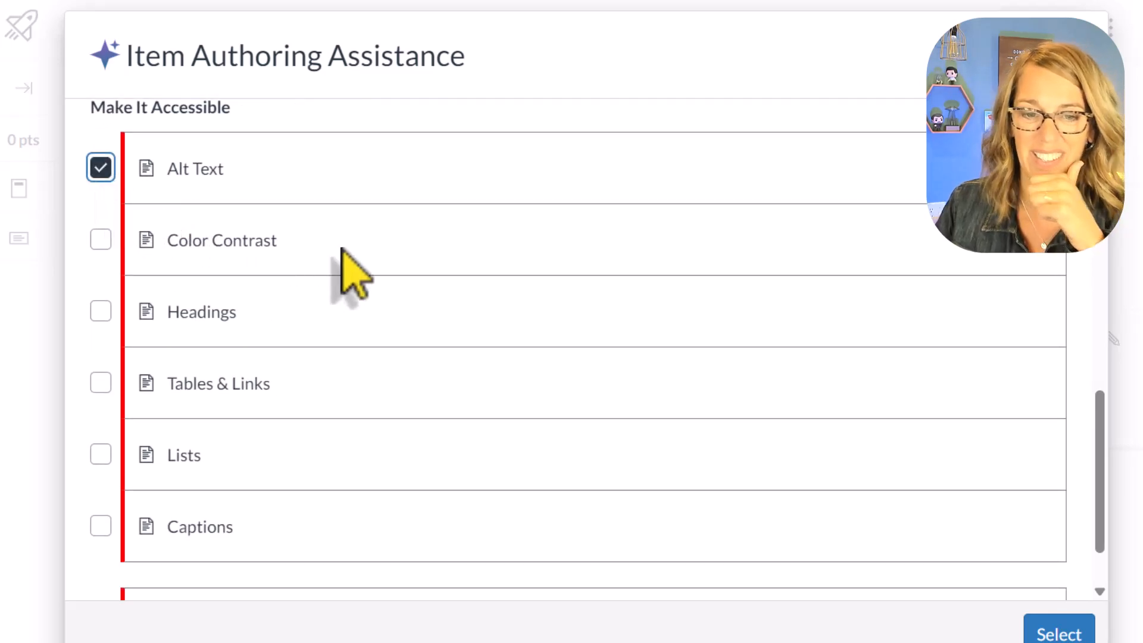
scroll(536, 346, "down", 2)
left_click(1049, 636)
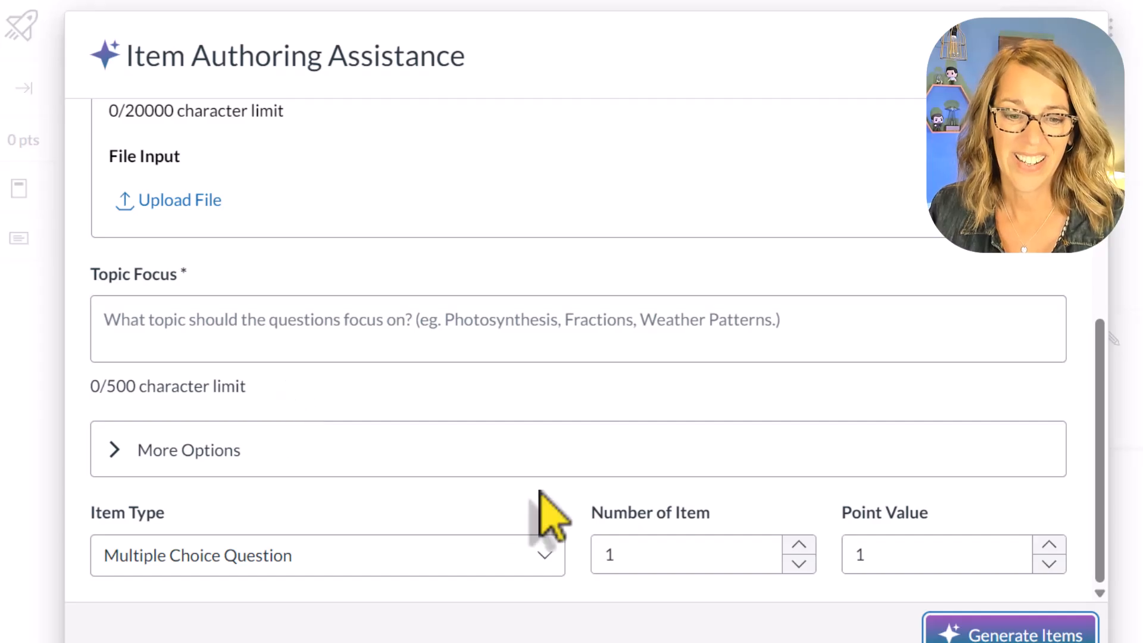
Expand the additional generation options and set DOK to "2. Skills and Concepts" and Blooms to "Apply"
left_click(116, 450)
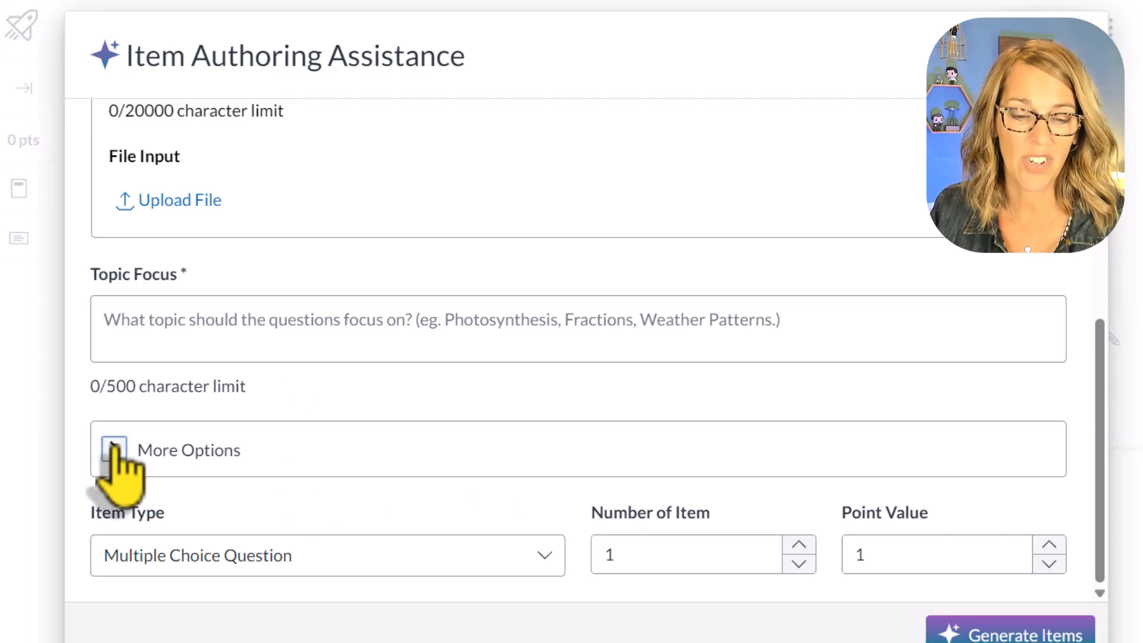
scroll(447, 470, "down", 2)
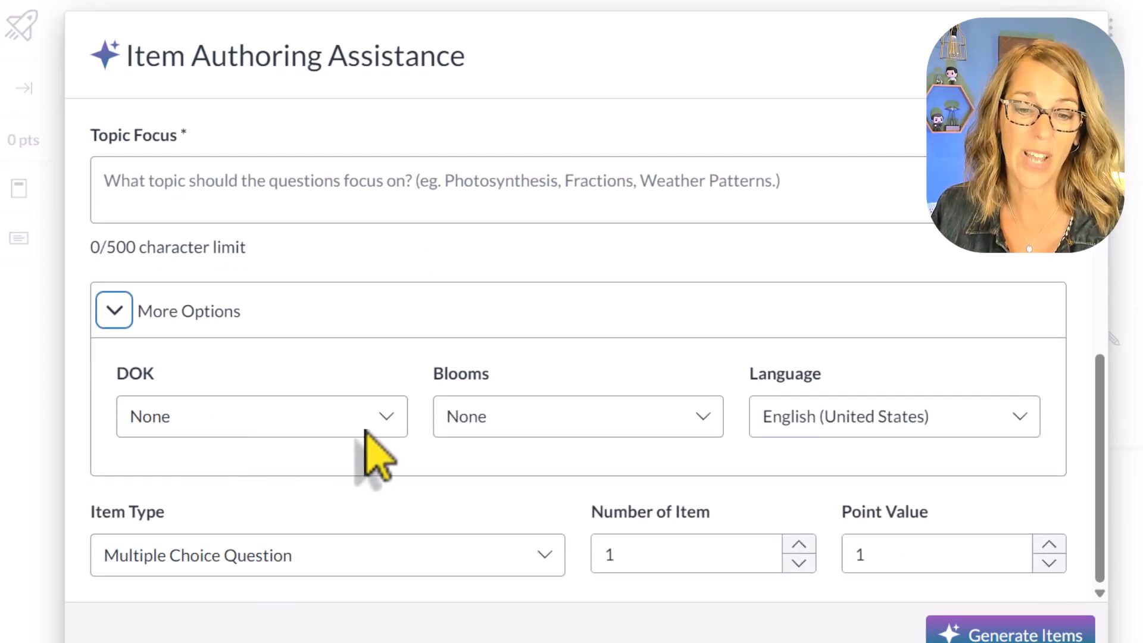
left_click(395, 416)
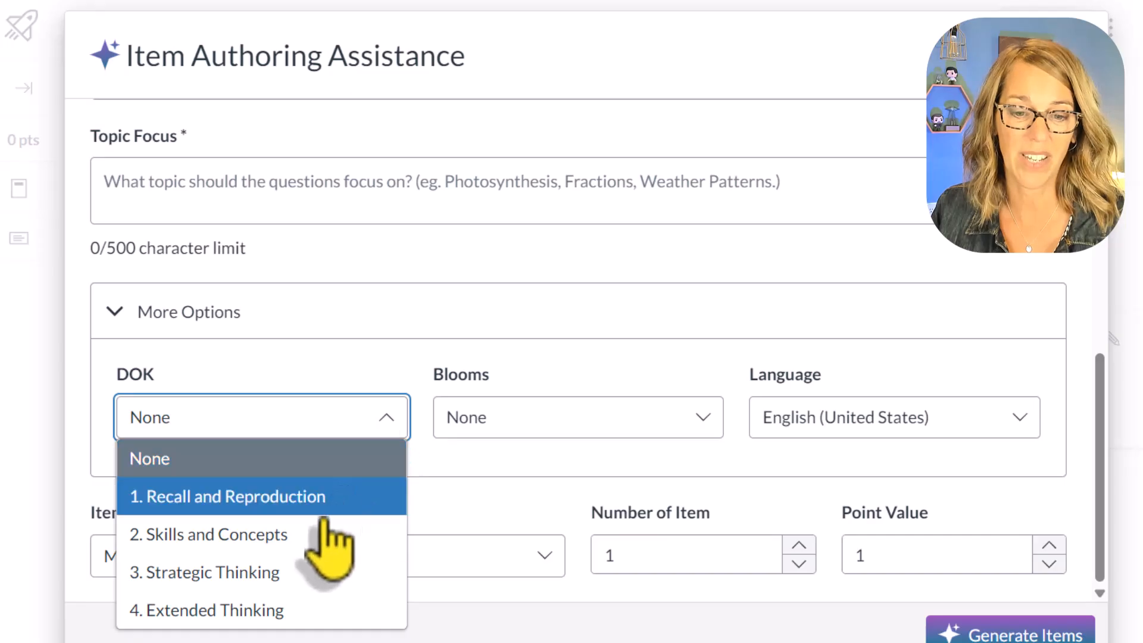
left_click(316, 536)
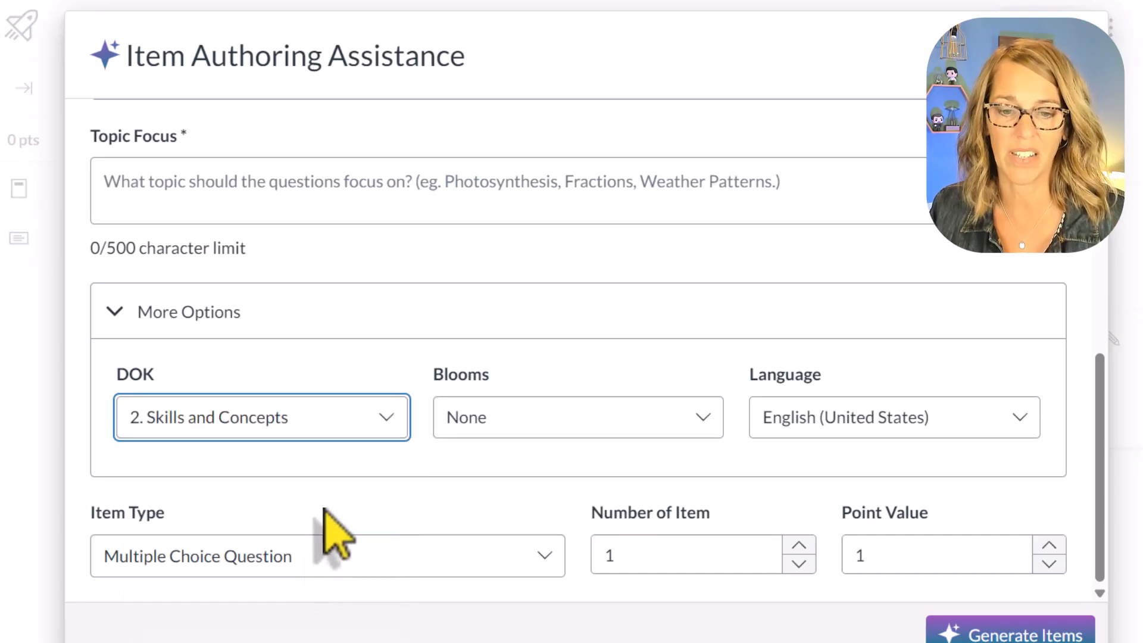
left_click(705, 418)
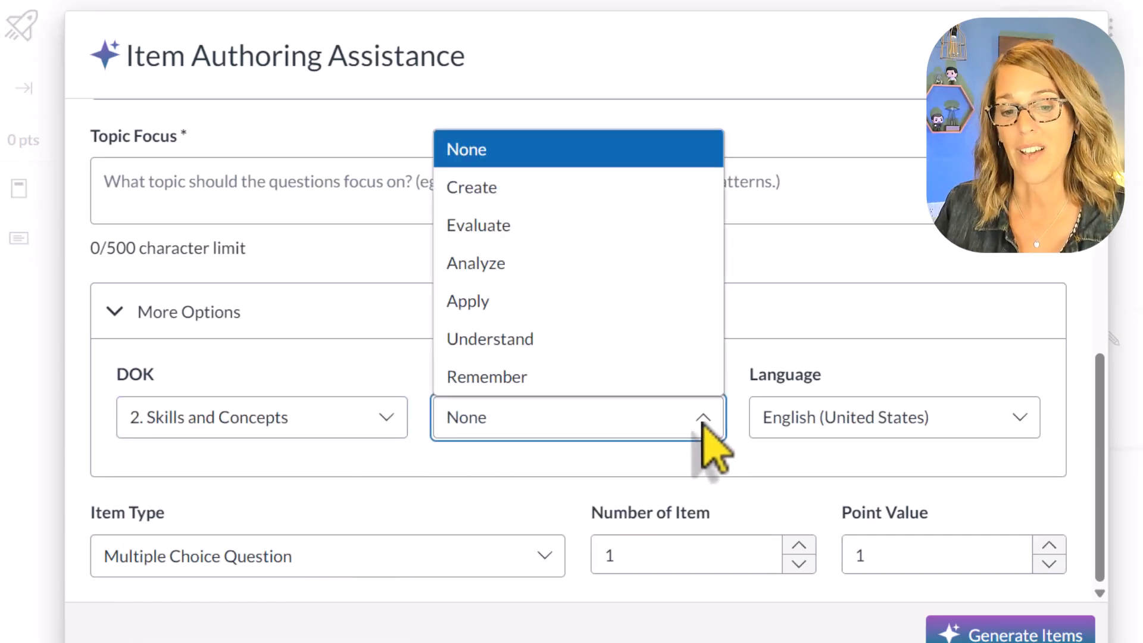
left_click(510, 305)
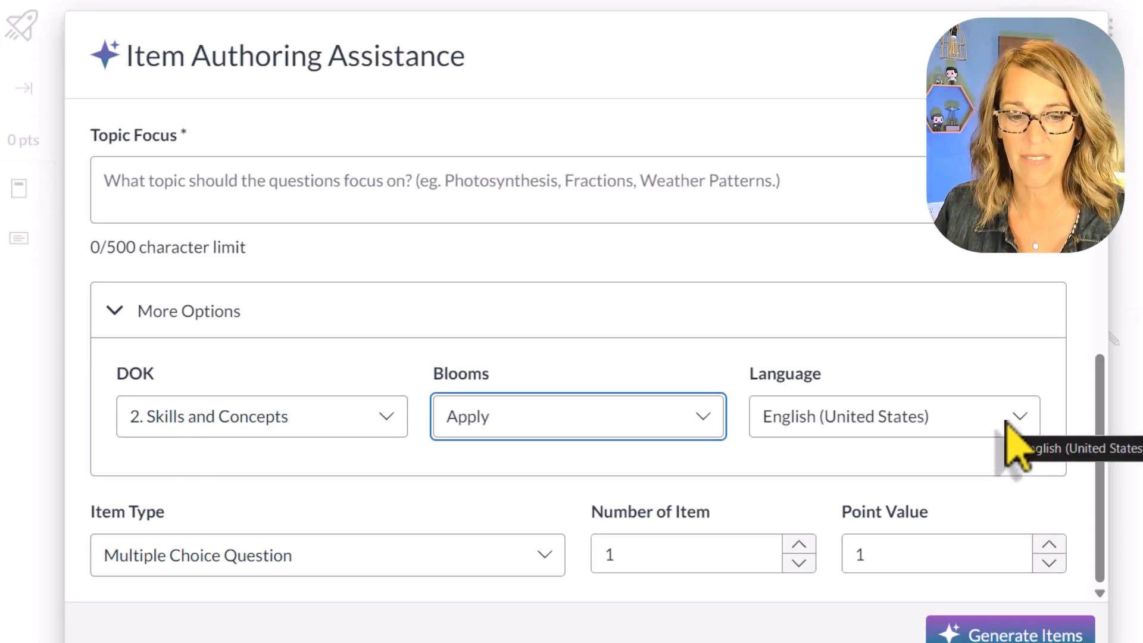
Generate 3 multiple choice items with the topic focus "Focus on how to use the alt text"
left_click(801, 544)
left_click(800, 544)
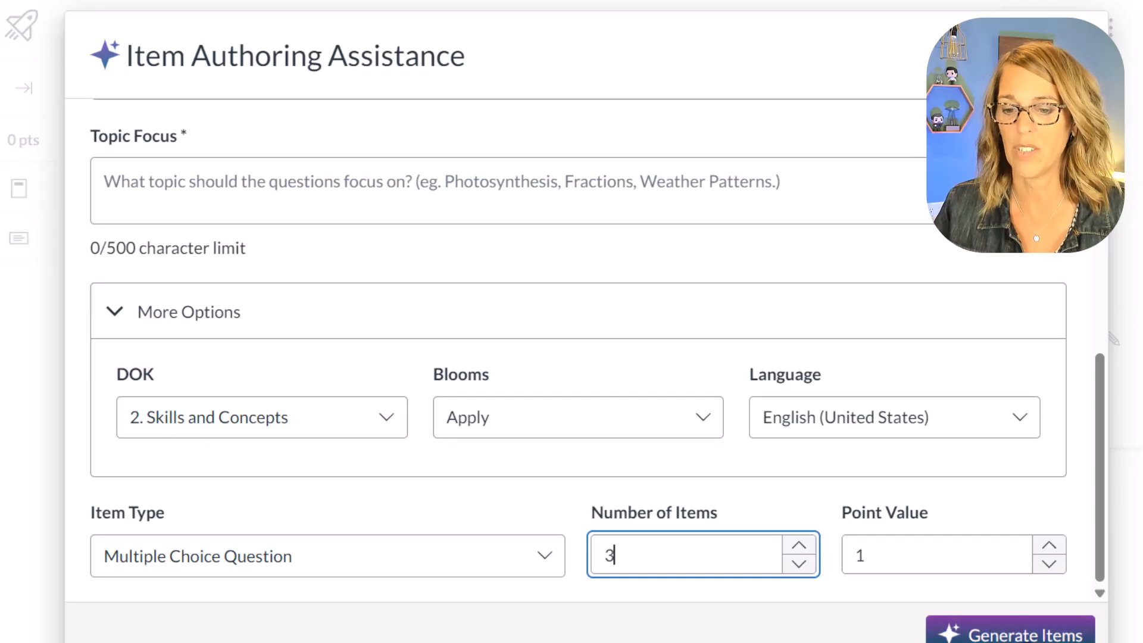
left_click(1010, 635)
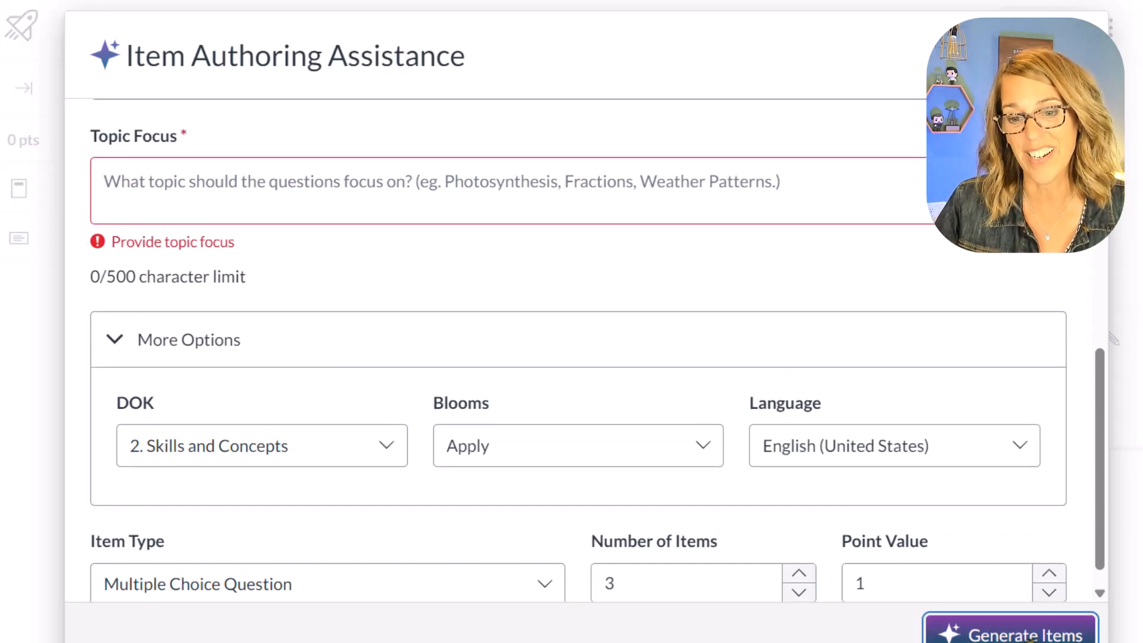
left_click(129, 195)
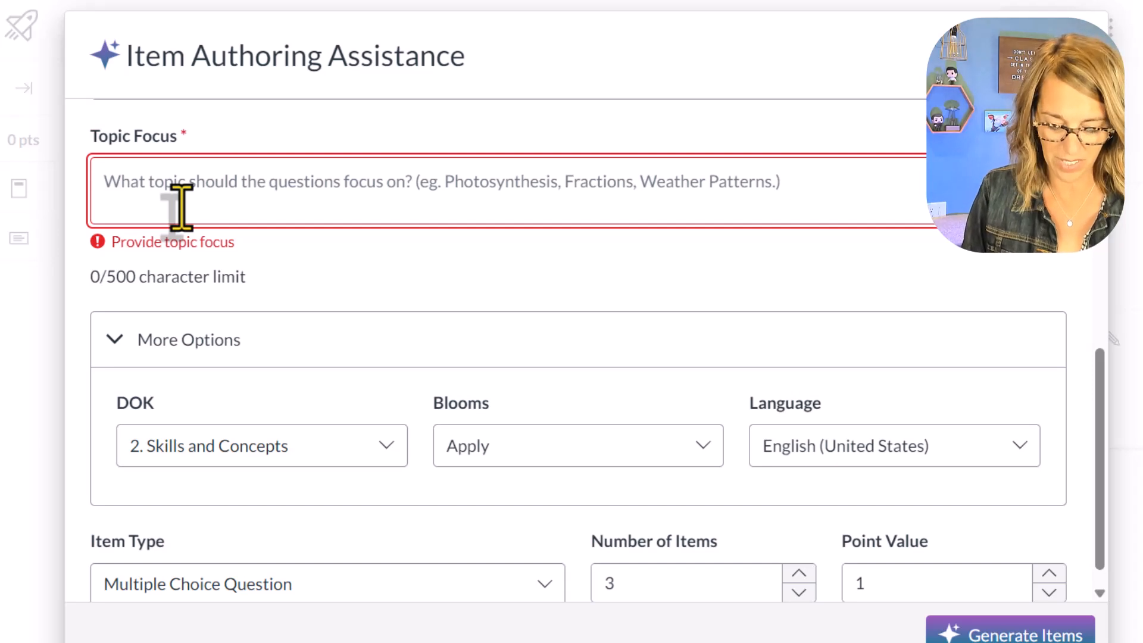
type("Focus on how to use the alt text")
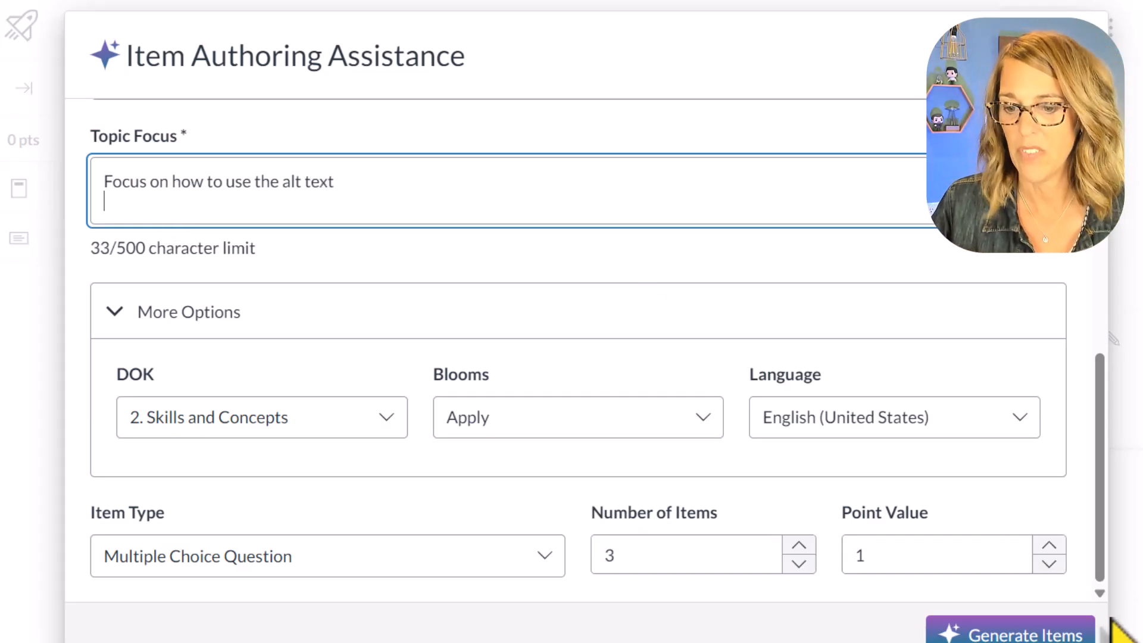
left_click(1065, 634)
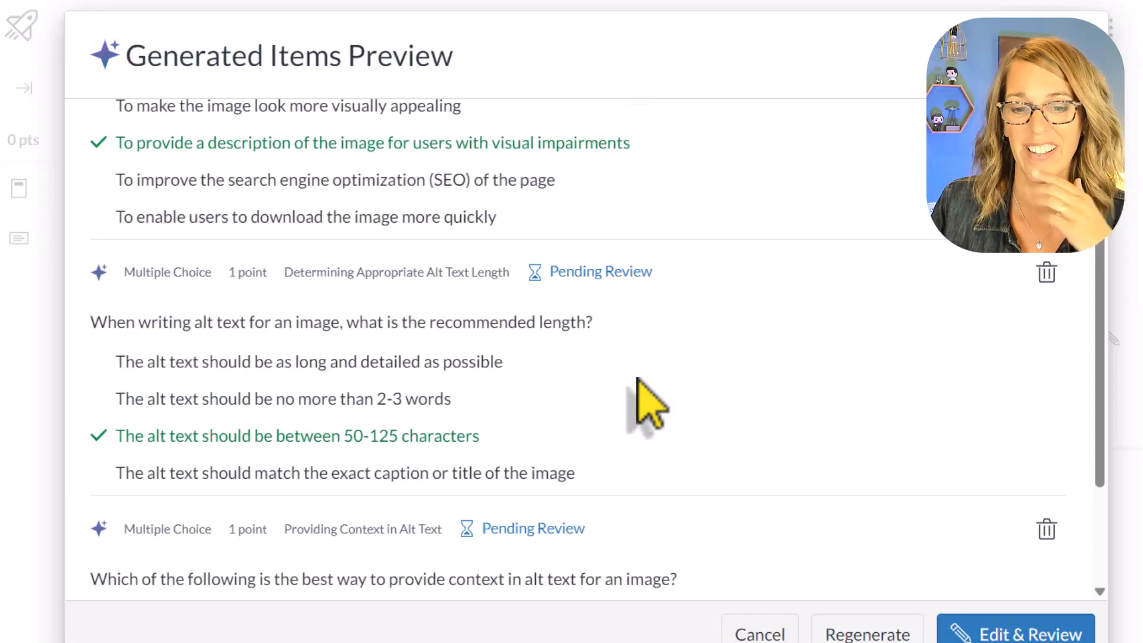
Review the generated items, checking the first one's title, question, choices and correct answer, and save all three unchanged
scroll(709, 383, "down", 3)
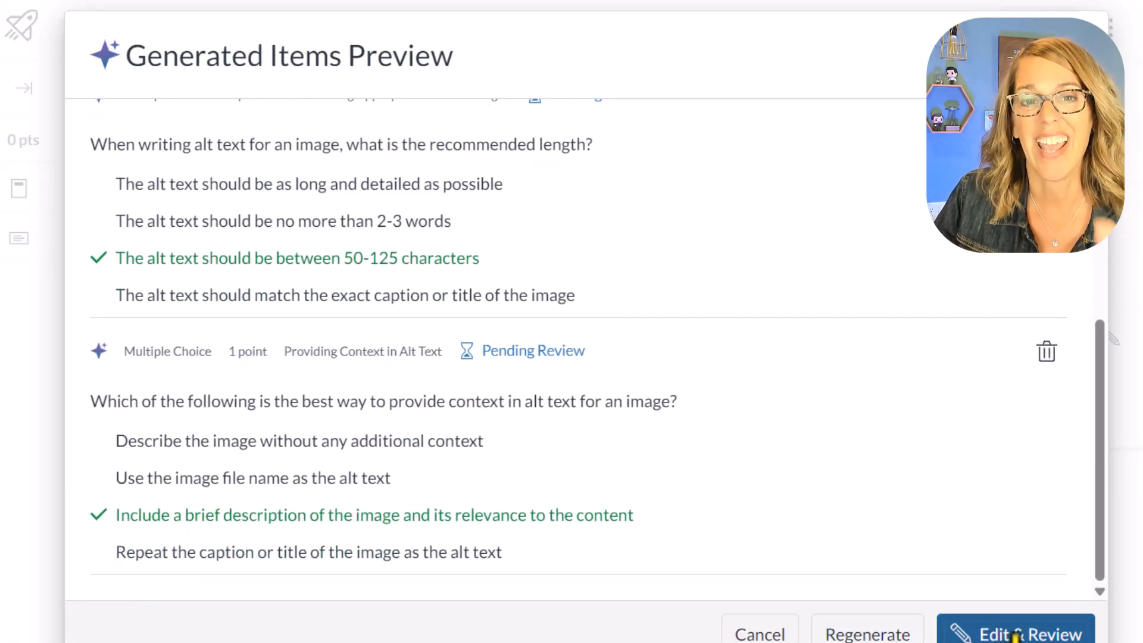
left_click(1015, 636)
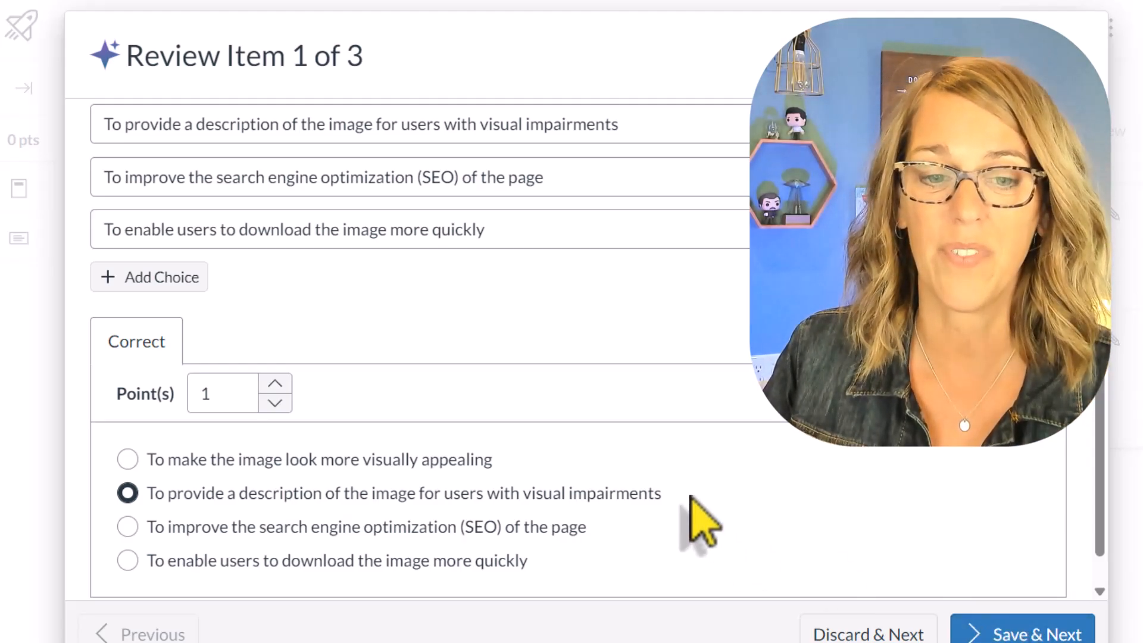
scroll(692, 500, "down", 1)
scroll(692, 500, "up", 7)
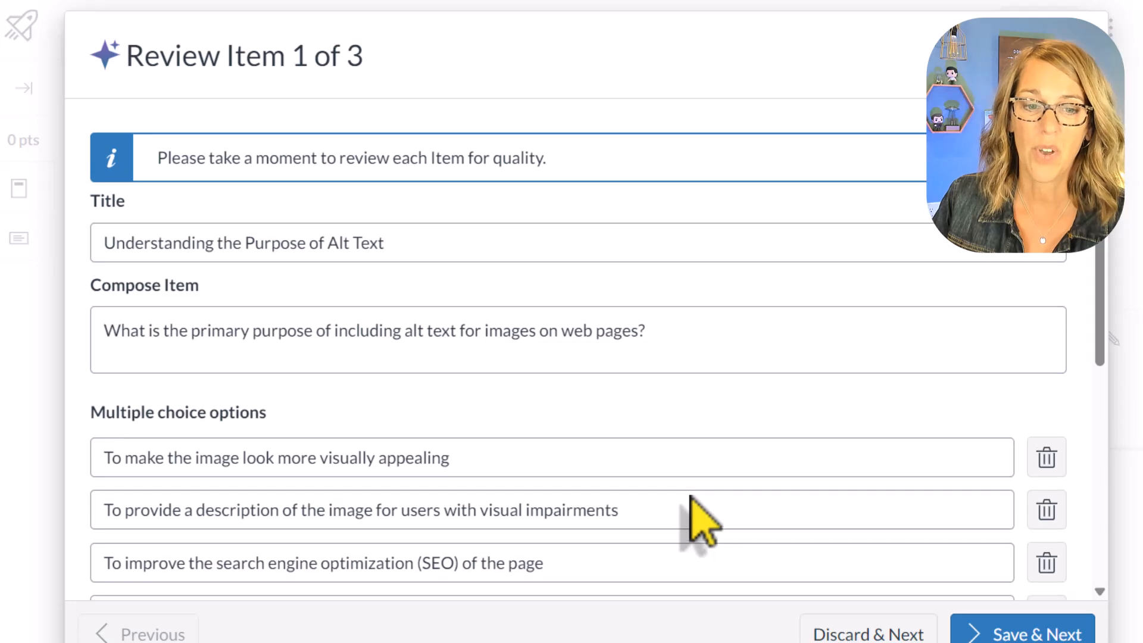
scroll(692, 500, "down", 7)
scroll(702, 521, "up", 7)
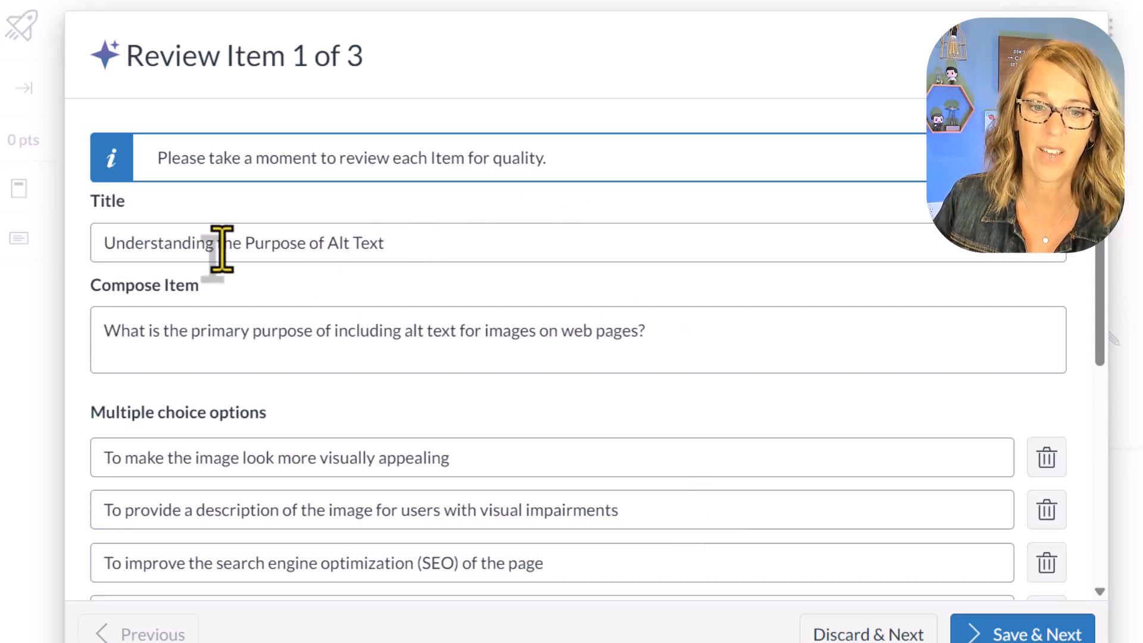
scroll(396, 315, "down", 2)
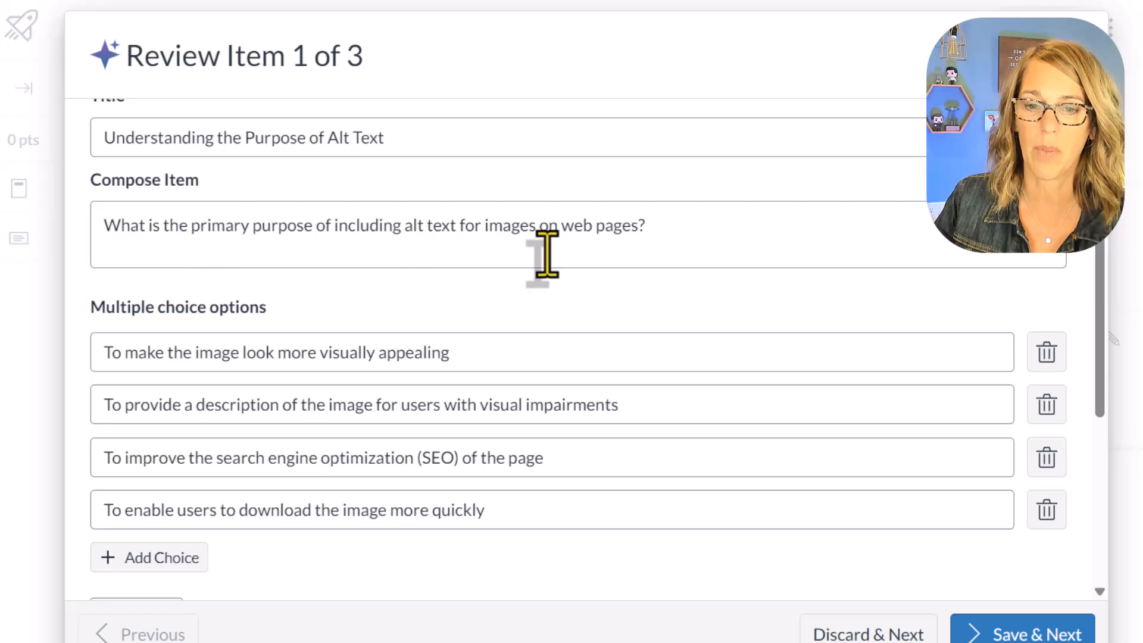
scroll(544, 250, "down", 2)
left_click(1042, 634)
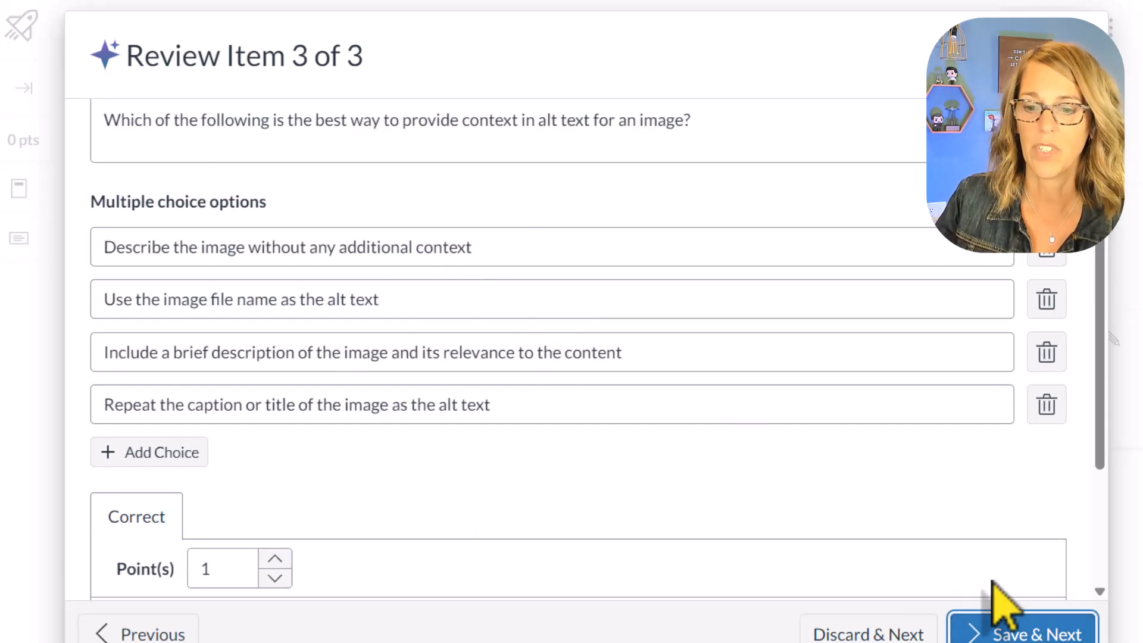
left_click(1063, 638)
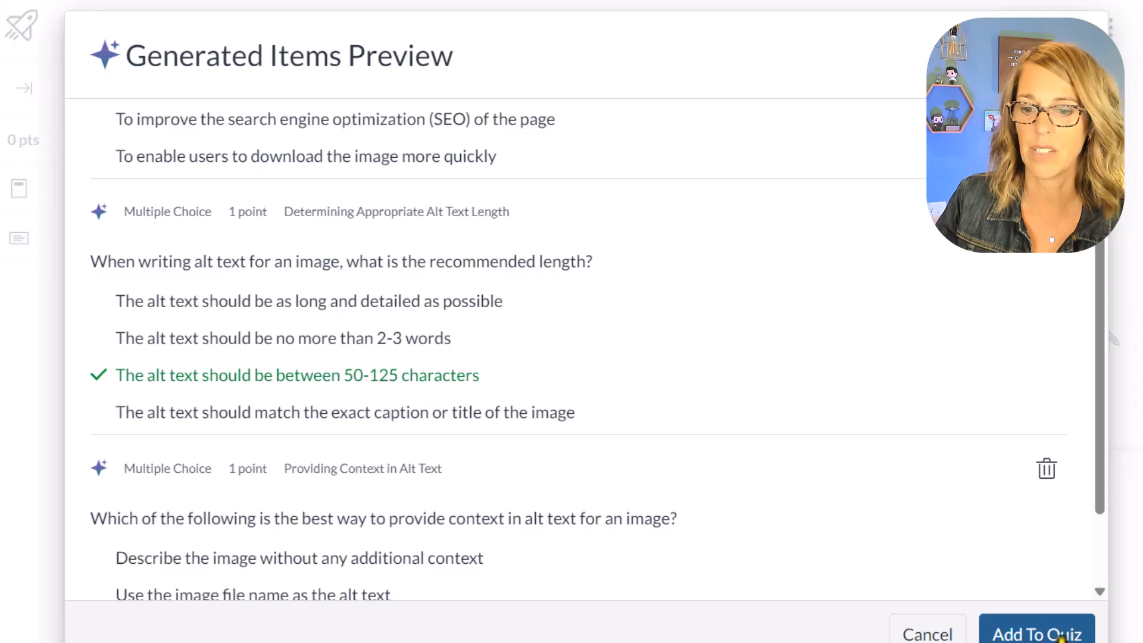
Add the reviewed items to the quiz and look through the questions in the quiz builder
left_click(1062, 639)
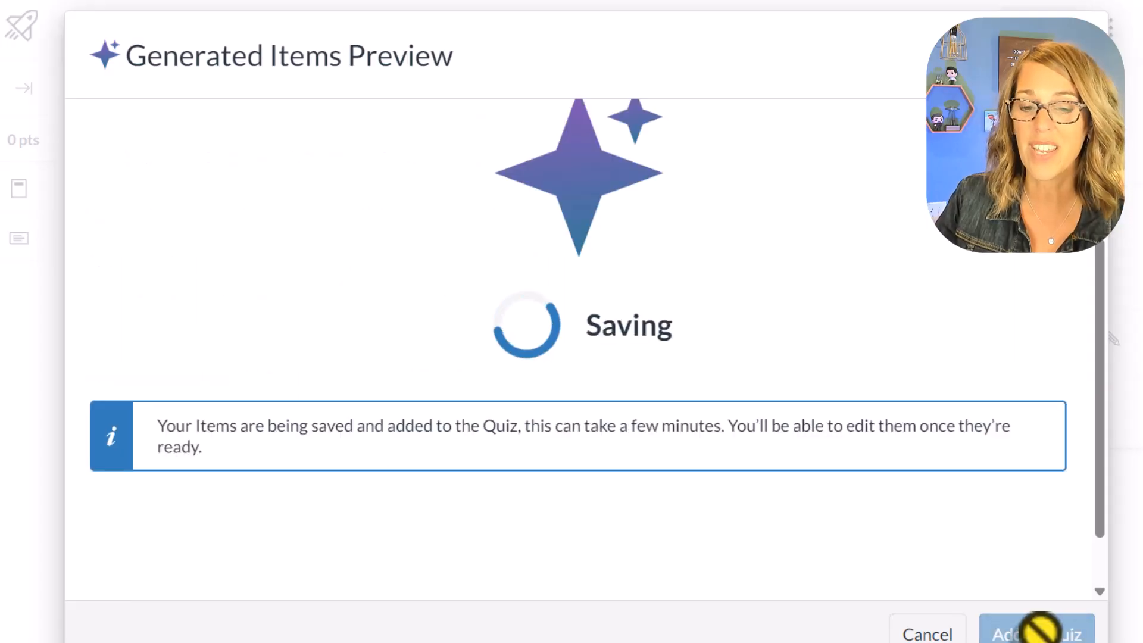
scroll(846, 552, "down", 5)
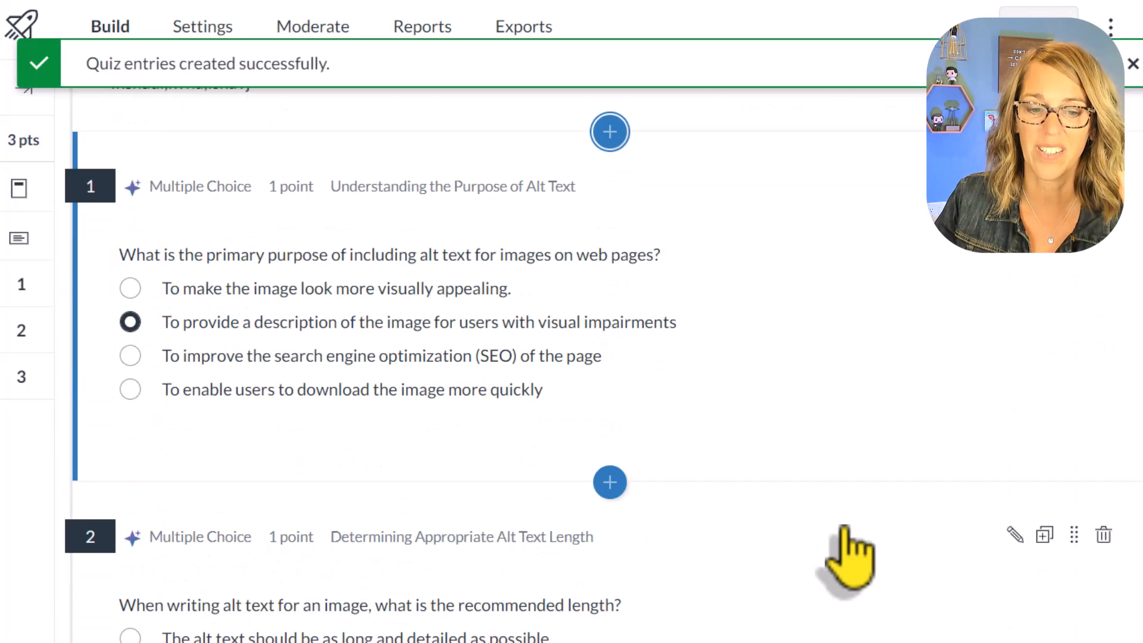
scroll(899, 401, "down", 12)
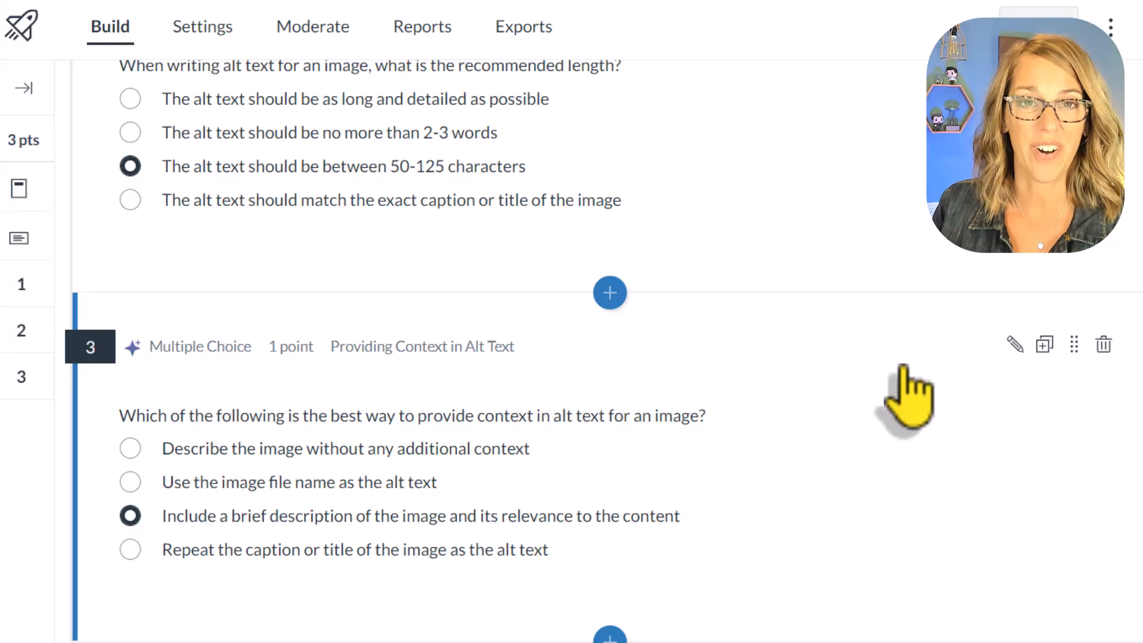
scroll(903, 381, "up", 12)
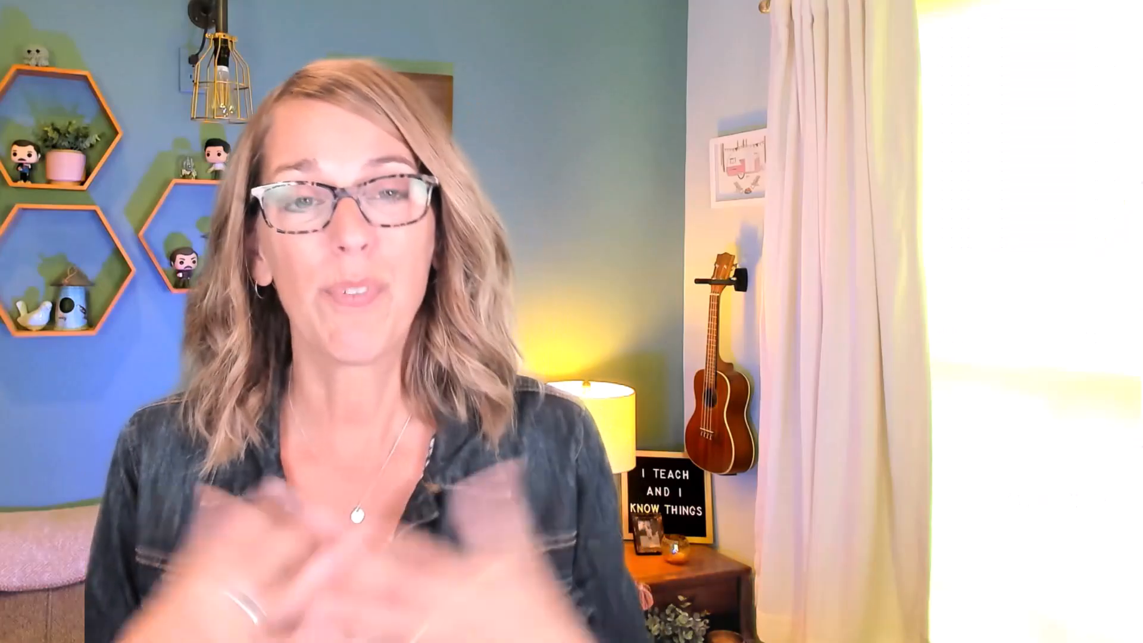